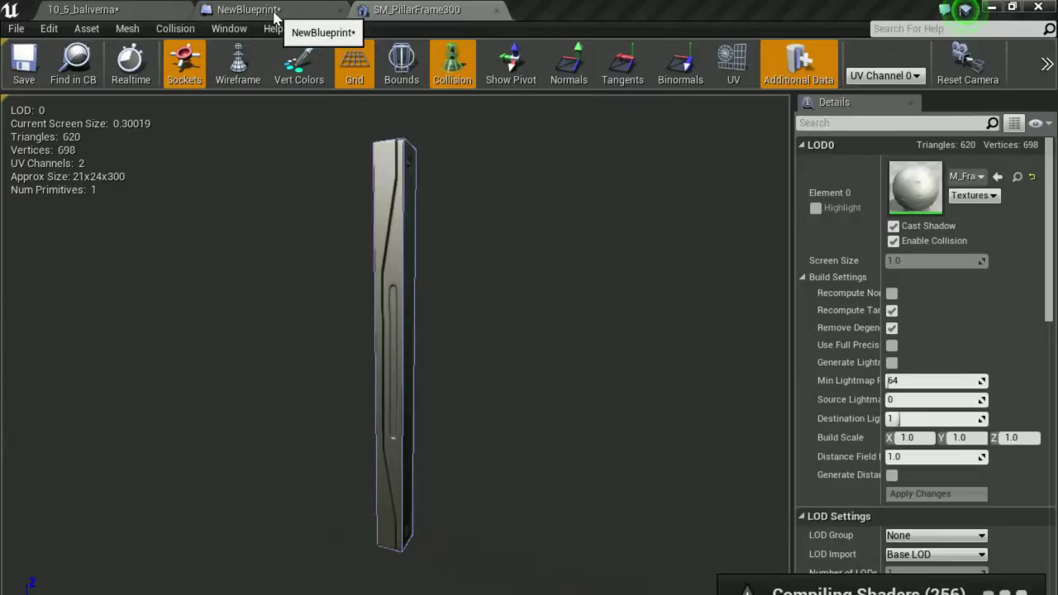
# Switch from the SM_PillarFrame300 mesh editor to the NewBlueprint ladder blueprint
pyautogui.click(274, 13)
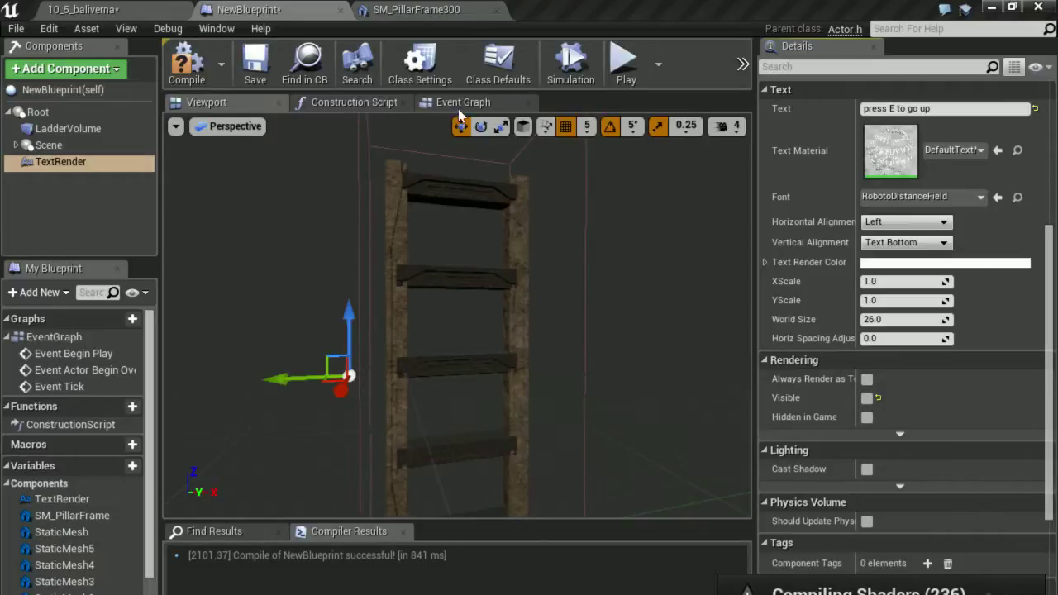
# Select the ladder's top rung, recentre the event graph, and select the LadderVolume component
pyautogui.click(487, 181)
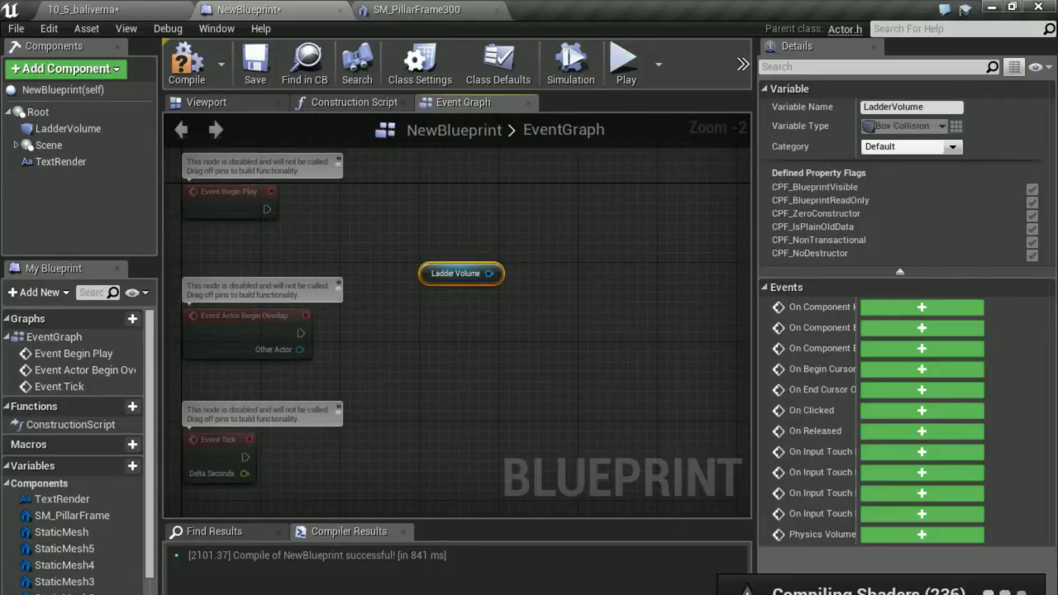
pyautogui.moveTo(514, 320); pyautogui.dragTo(486, 327, button='right')
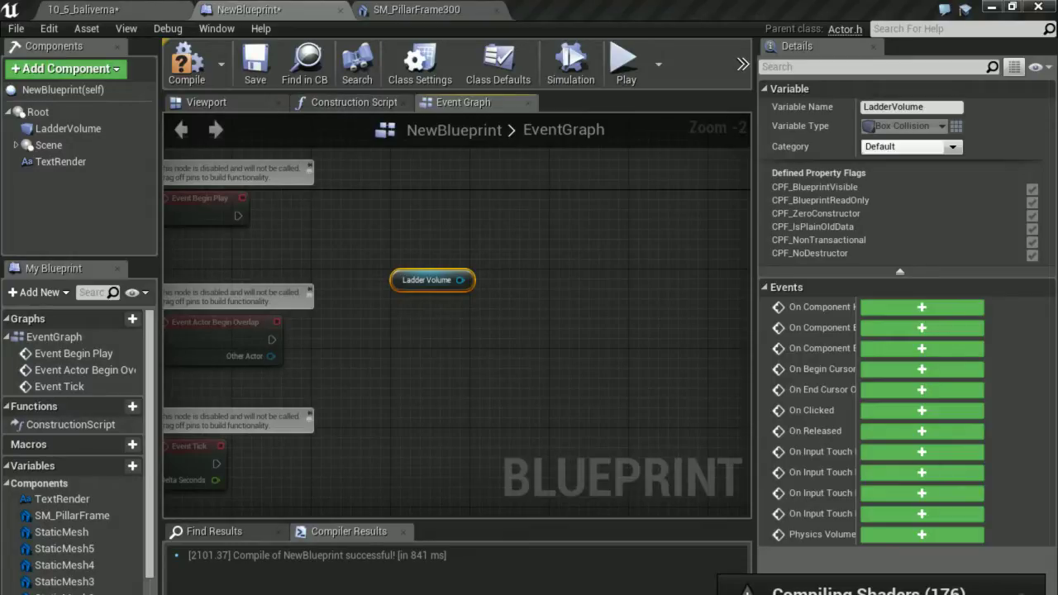
pyautogui.moveTo(443, 398); pyautogui.dragTo(537, 430, button='right')
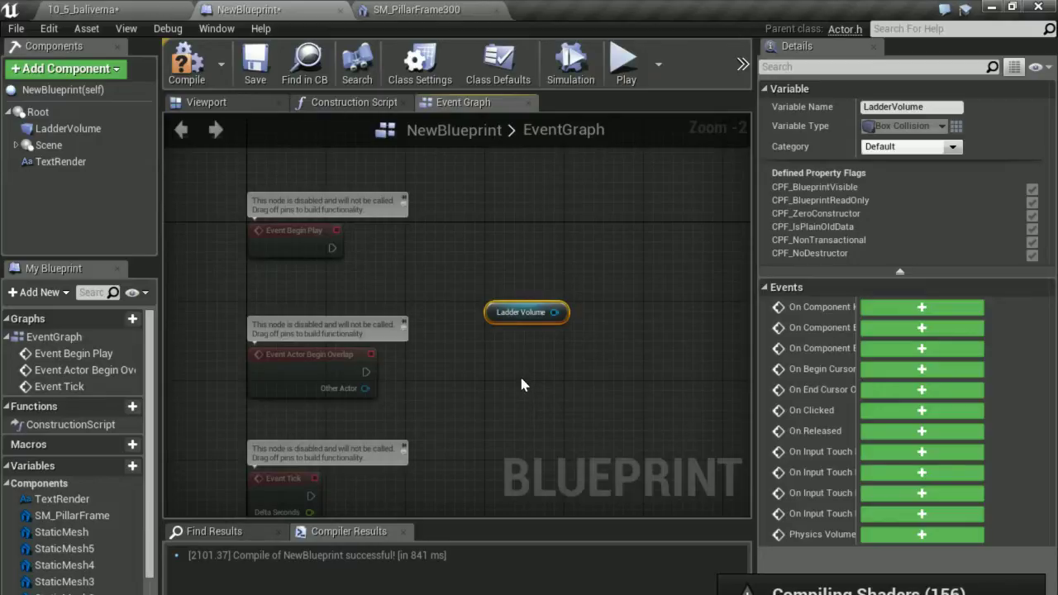
pyautogui.click(67, 129)
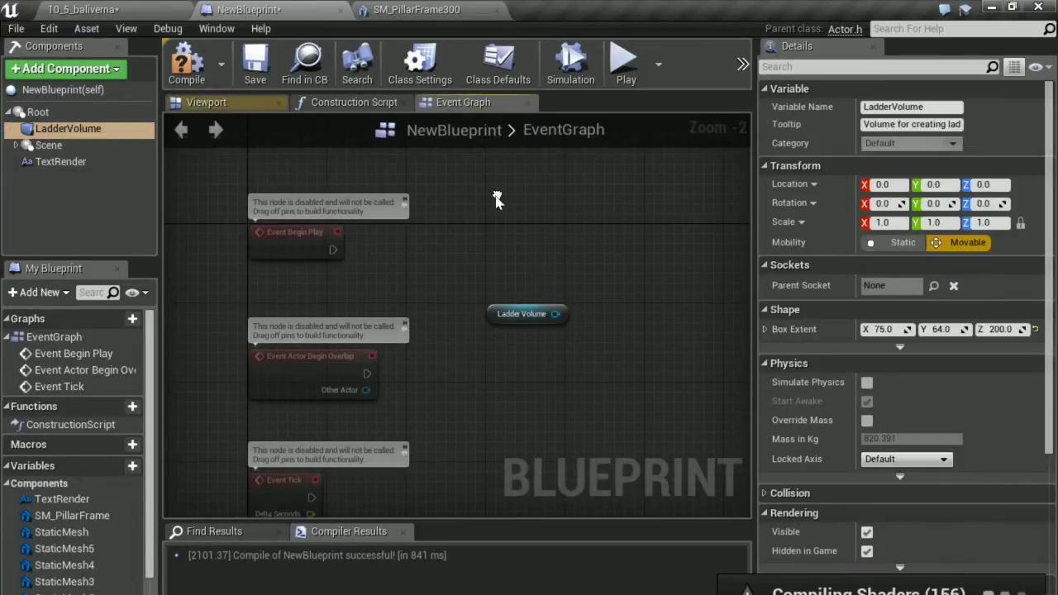
# Add LadderVolume's On Component Begin Overlap event, undoing a mistakenly added Actor End Overlap node
pyautogui.rightClick(496, 199)
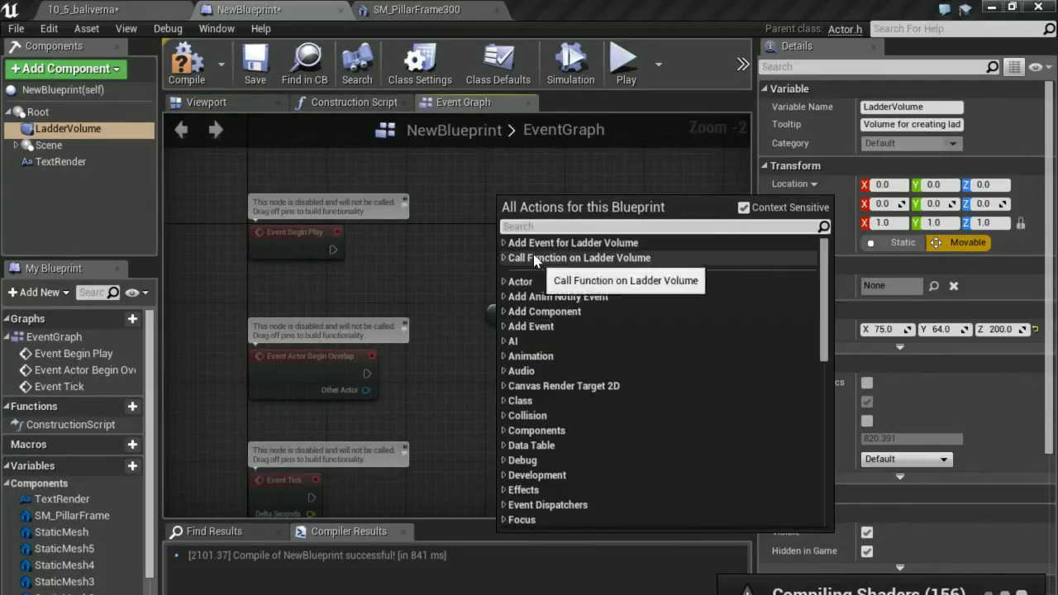
pyautogui.click(505, 243)
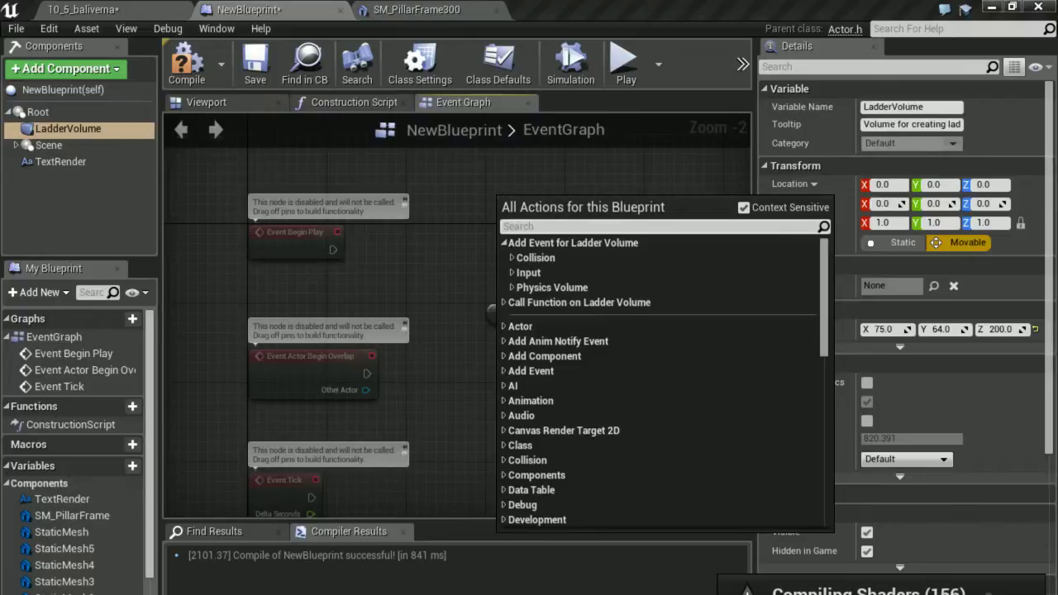
pyautogui.write('on component')
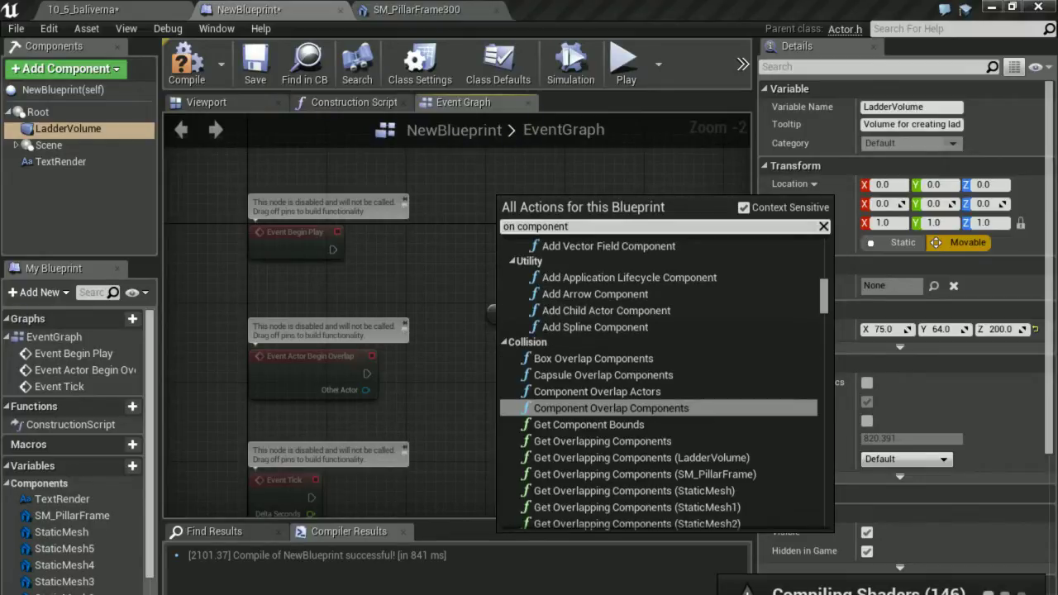
pyautogui.write('Begin')
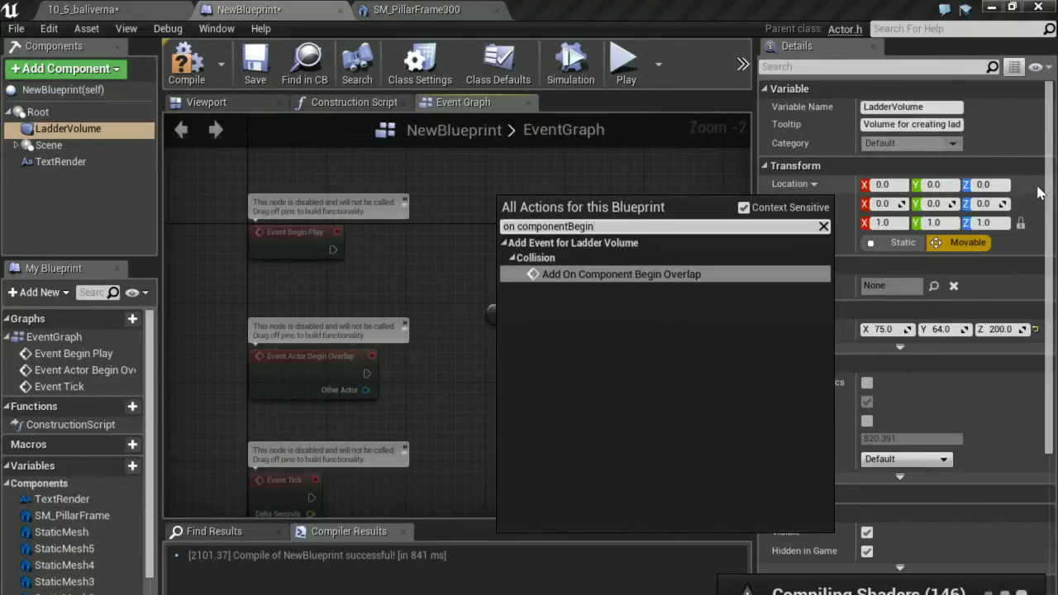
pyautogui.click(570, 273)
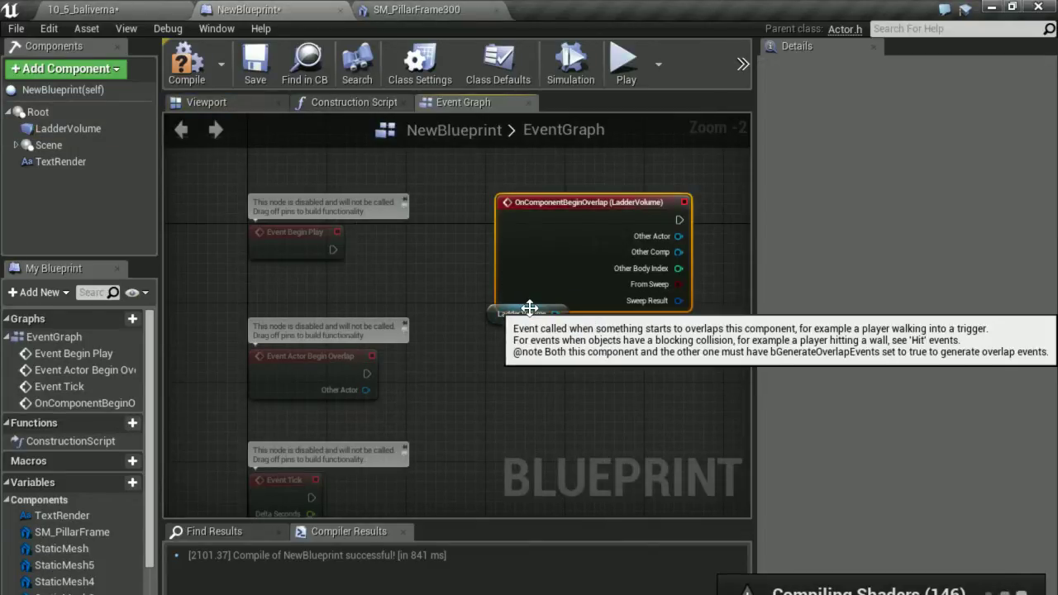
pyautogui.moveTo(571, 358); pyautogui.dragTo(573, 360, button='right')
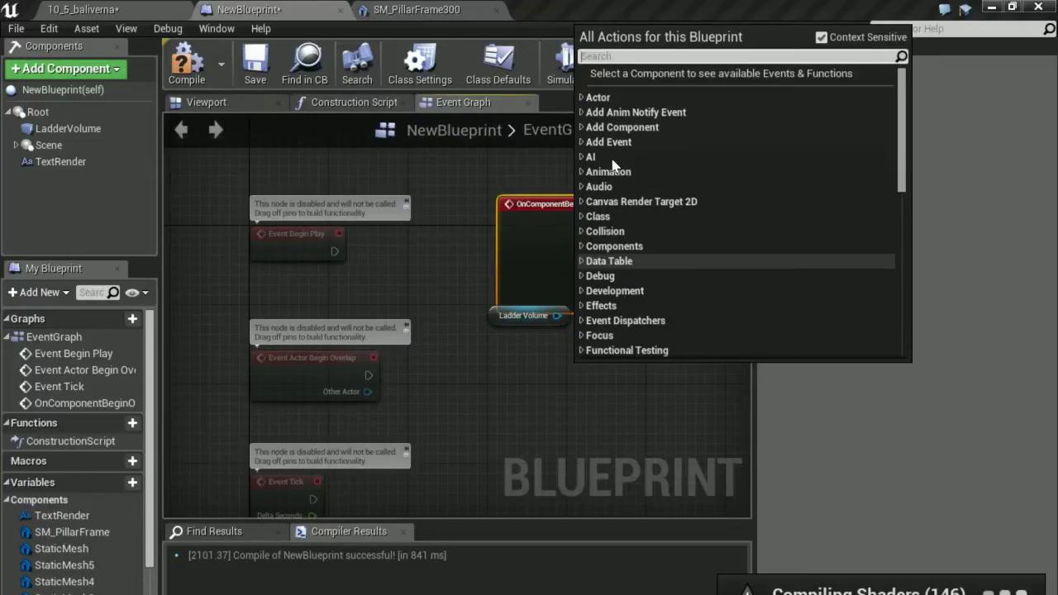
pyautogui.write('end overlap')
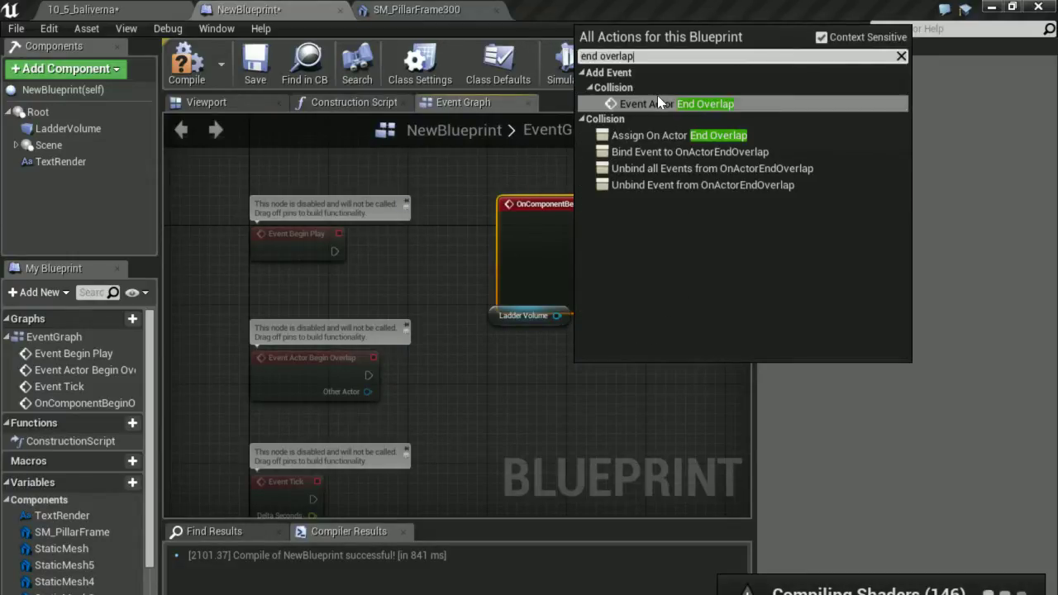
pyautogui.click(659, 101)
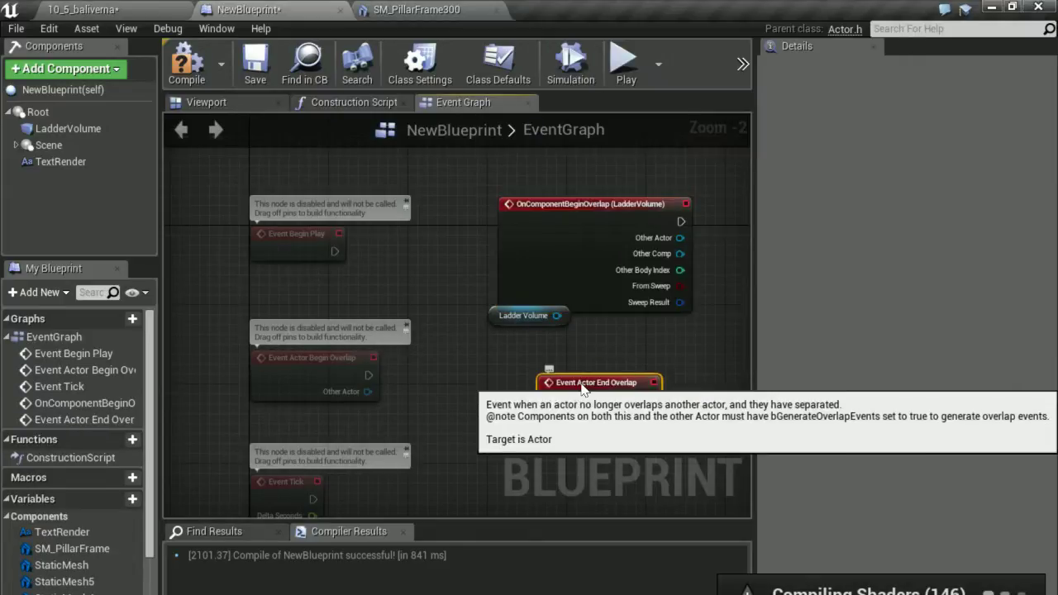
pyautogui.hotkey('ctrl', 'z')
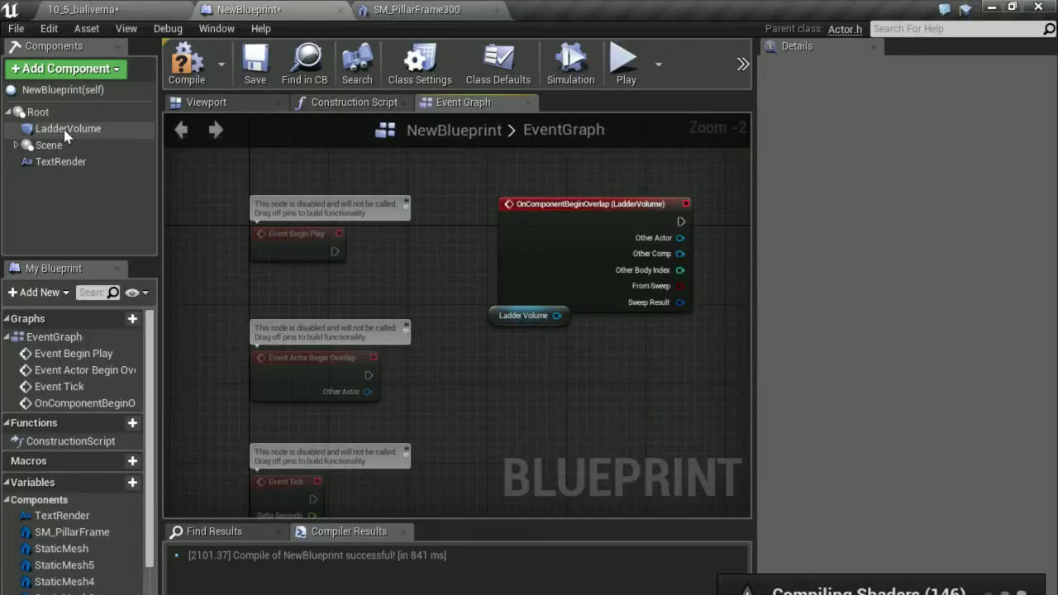
# Add an On Component End Overlap event for LadderVolume
pyautogui.click(64, 129)
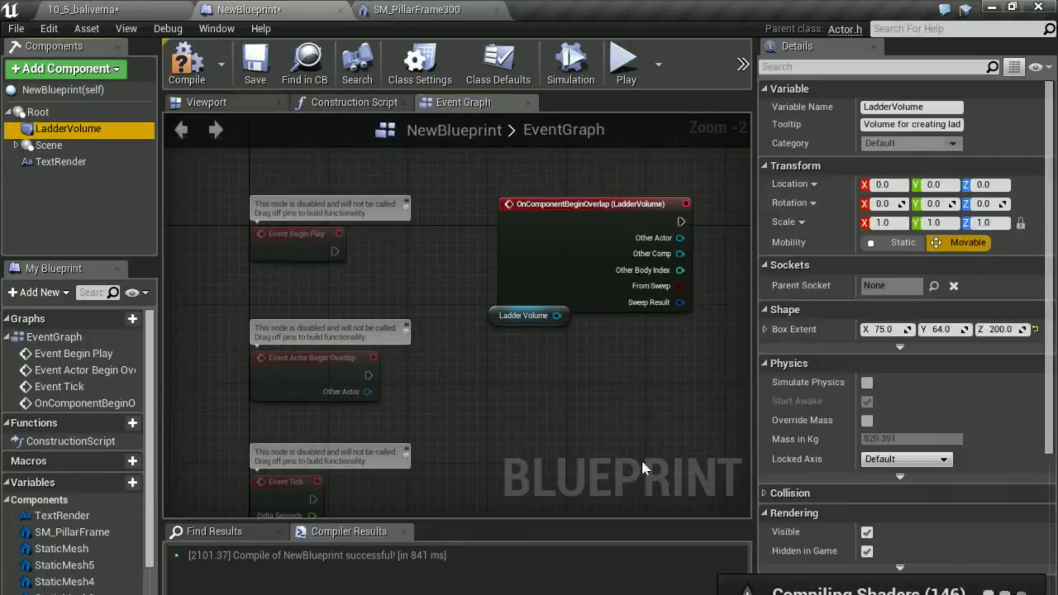
pyautogui.rightClick(585, 389)
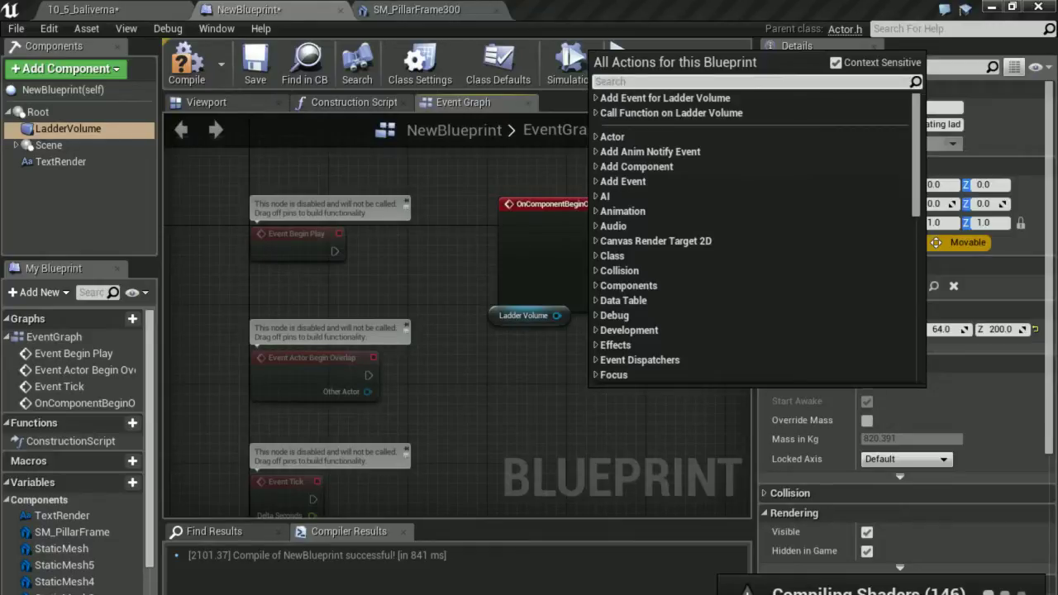
pyautogui.write('end overlap')
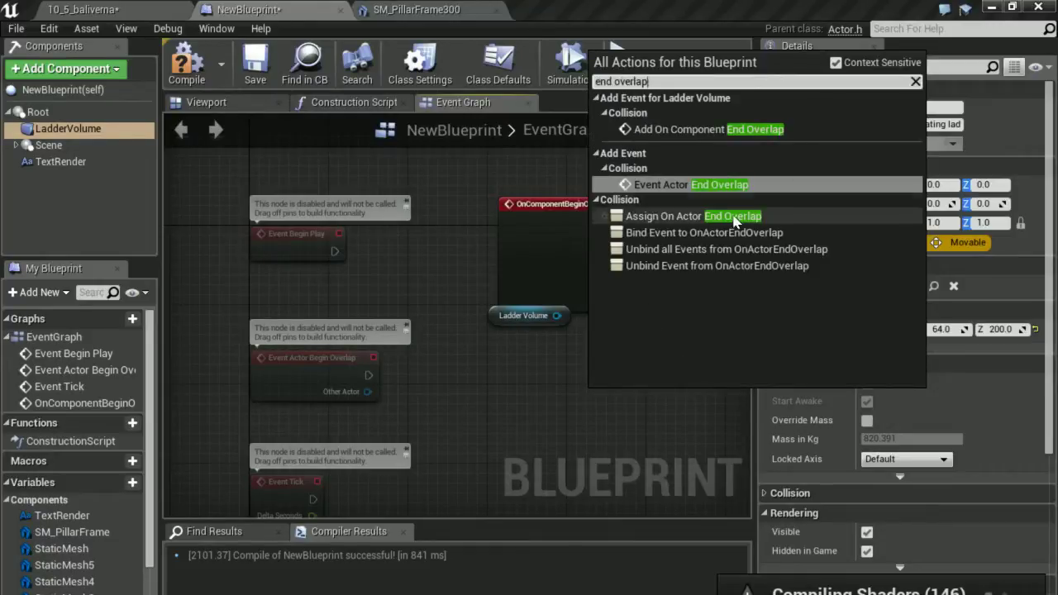
pyautogui.click(690, 130)
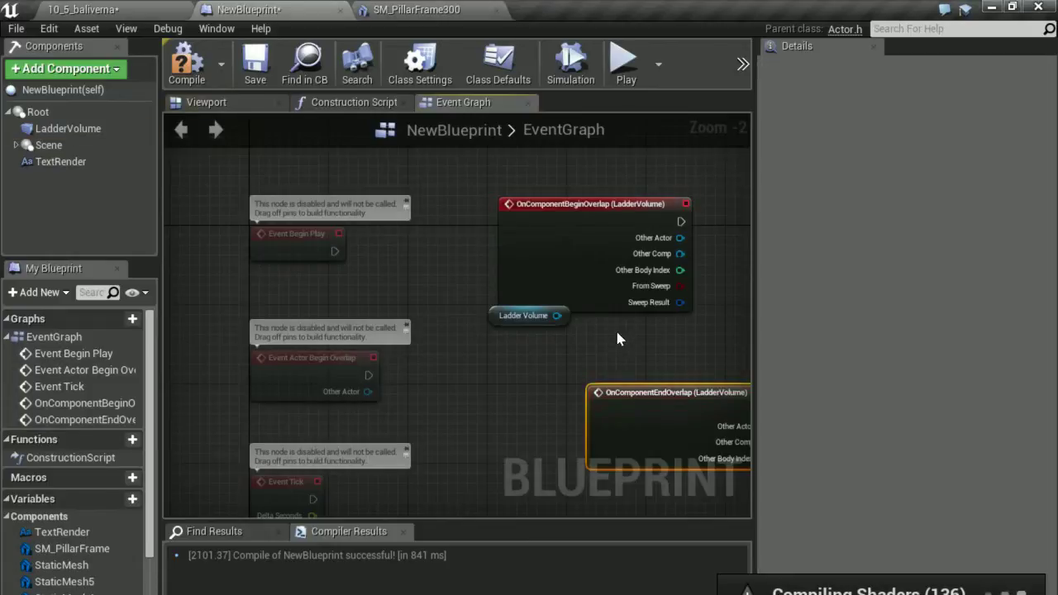
# Arrange the nodes: begin overlap event up-left, Ladder Volume reference to the lower right
pyautogui.moveTo(637, 395); pyautogui.dragTo(507, 395)
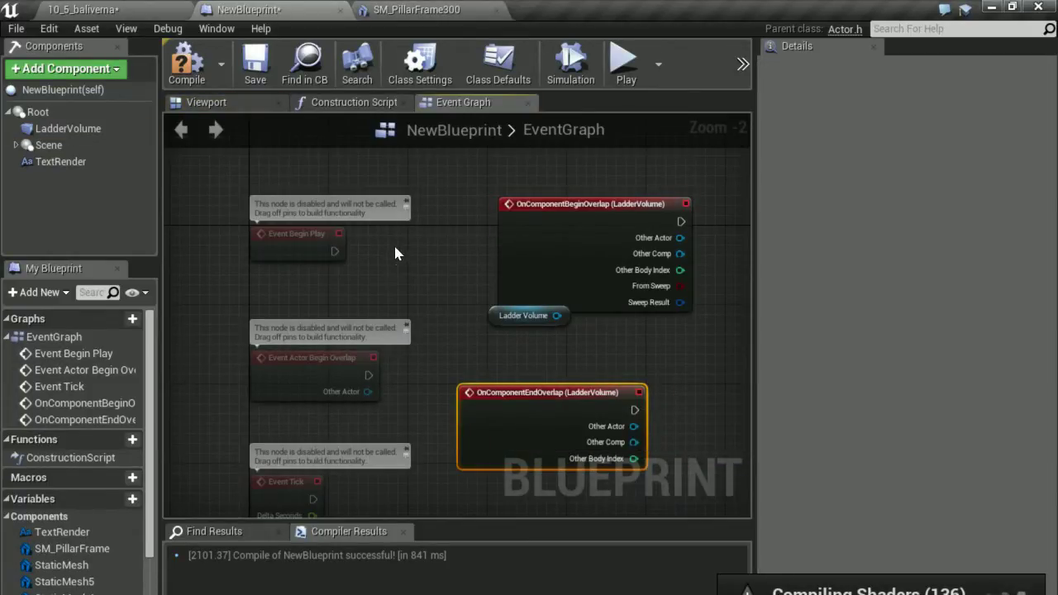
pyautogui.scroll(-1, 393, 248)
pyautogui.moveTo(500, 324); pyautogui.dragTo(263, 266, button='right')
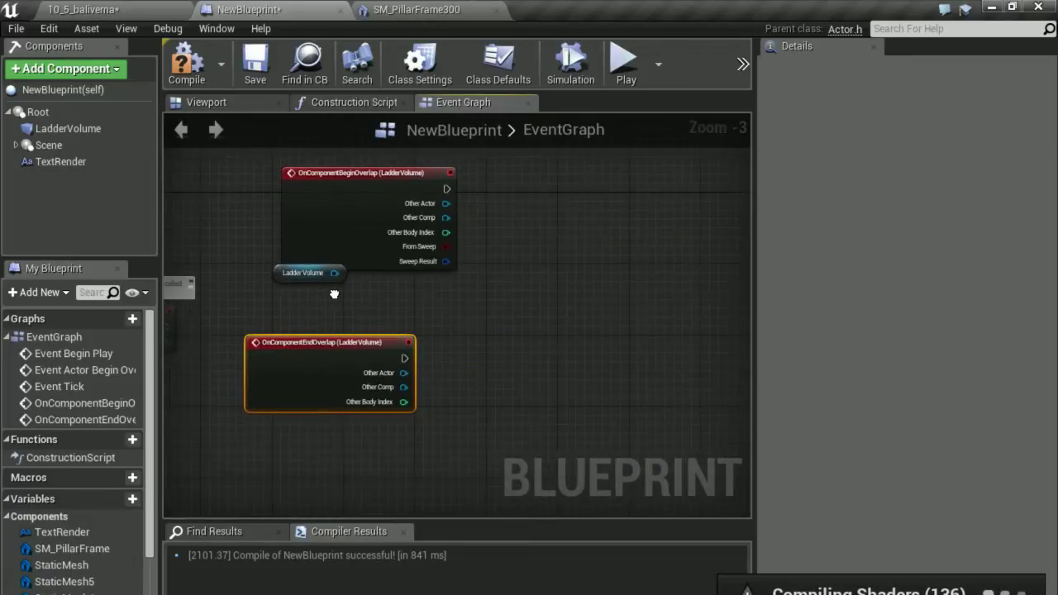
pyautogui.moveTo(263, 266); pyautogui.dragTo(253, 230)
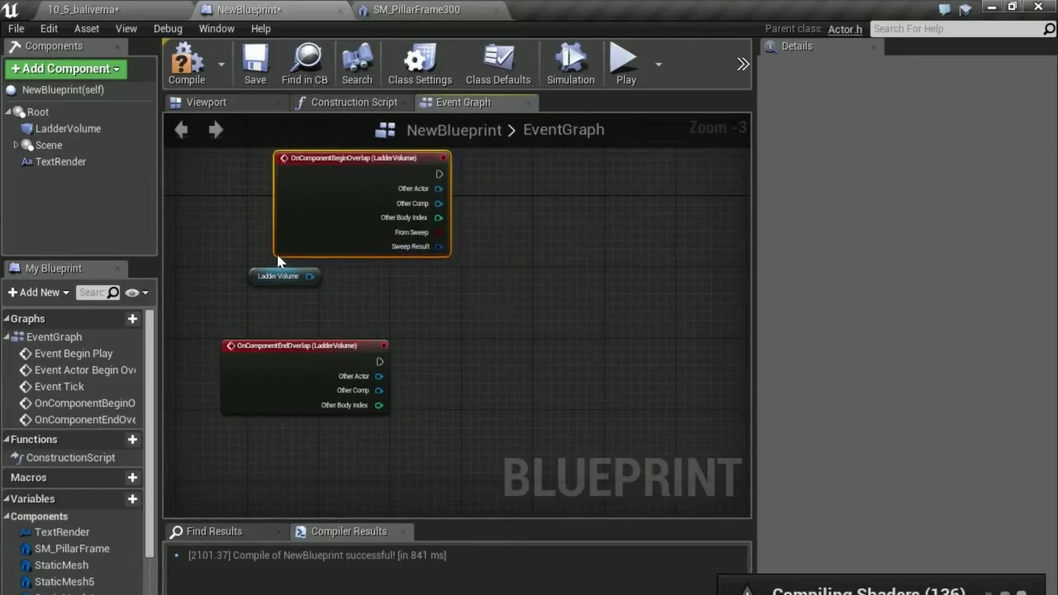
pyautogui.moveTo(255, 276); pyautogui.dragTo(516, 428)
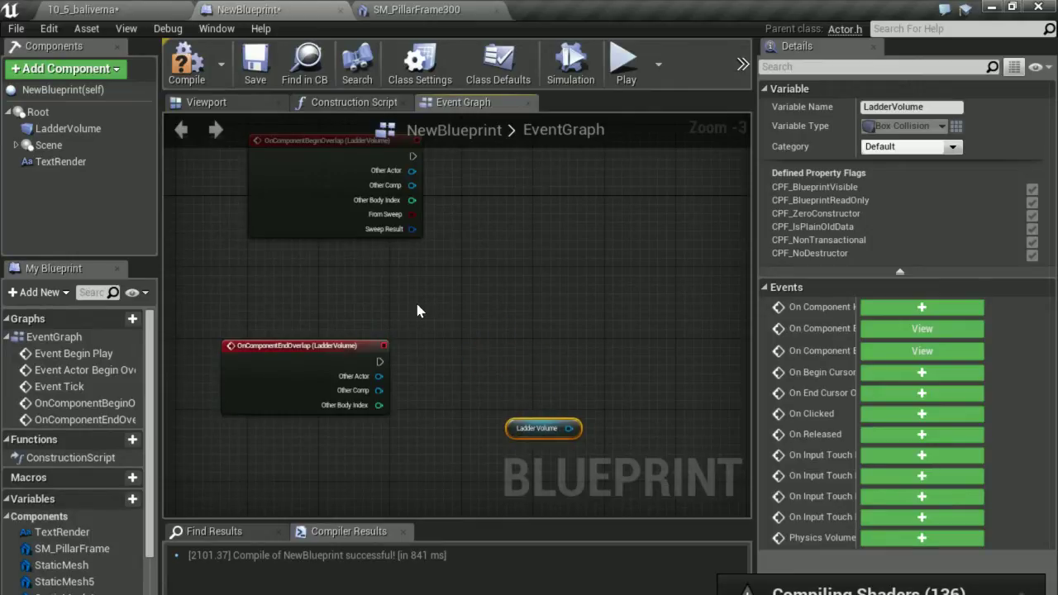
# Place a Get Player Controller node from All Possible Actions between the overlap events
pyautogui.rightClick(417, 305)
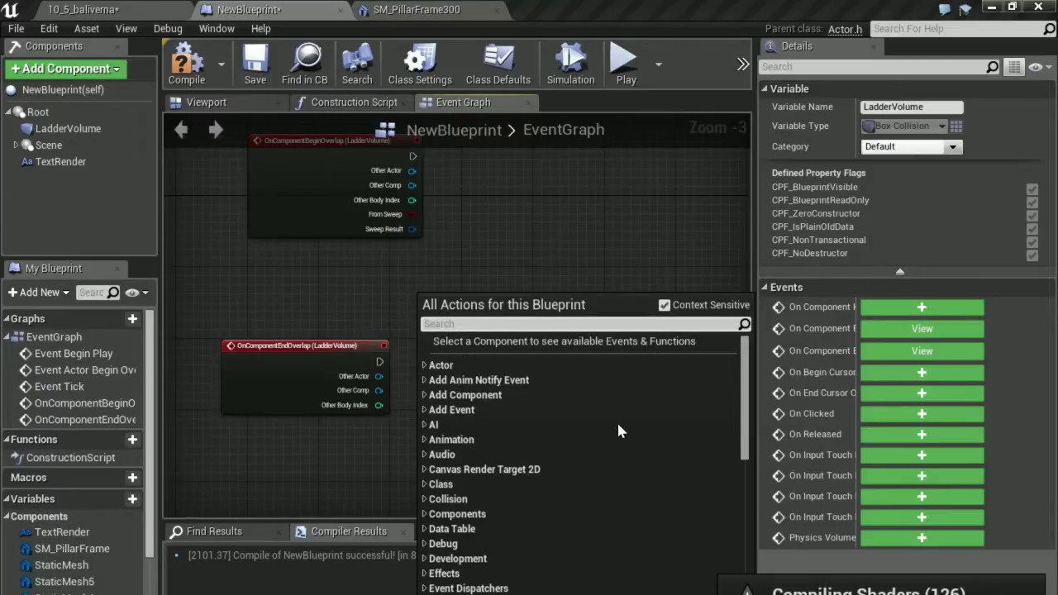
pyautogui.write('get player controler')
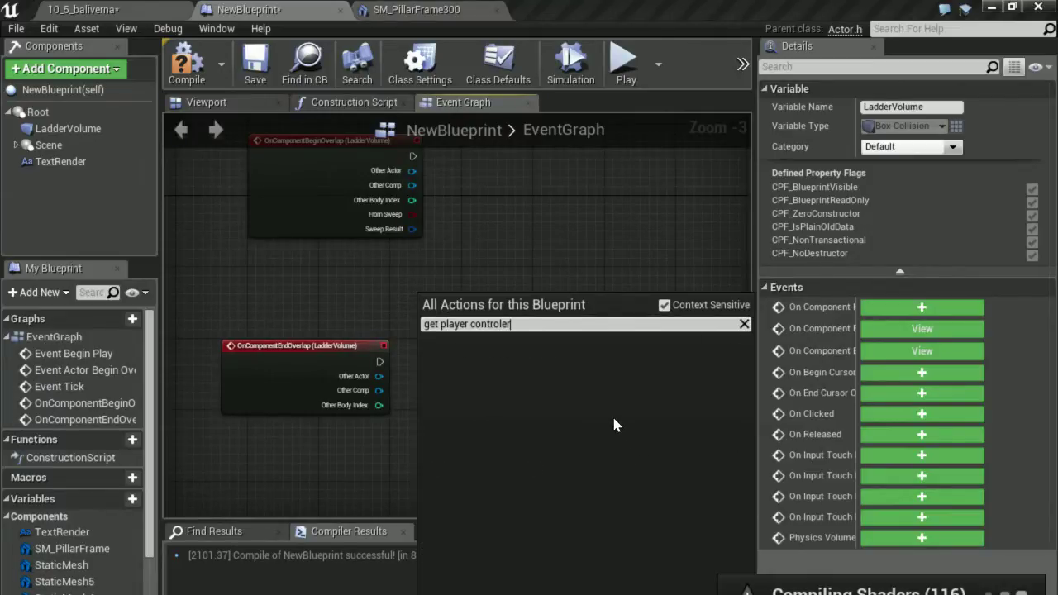
pyautogui.click(664, 306)
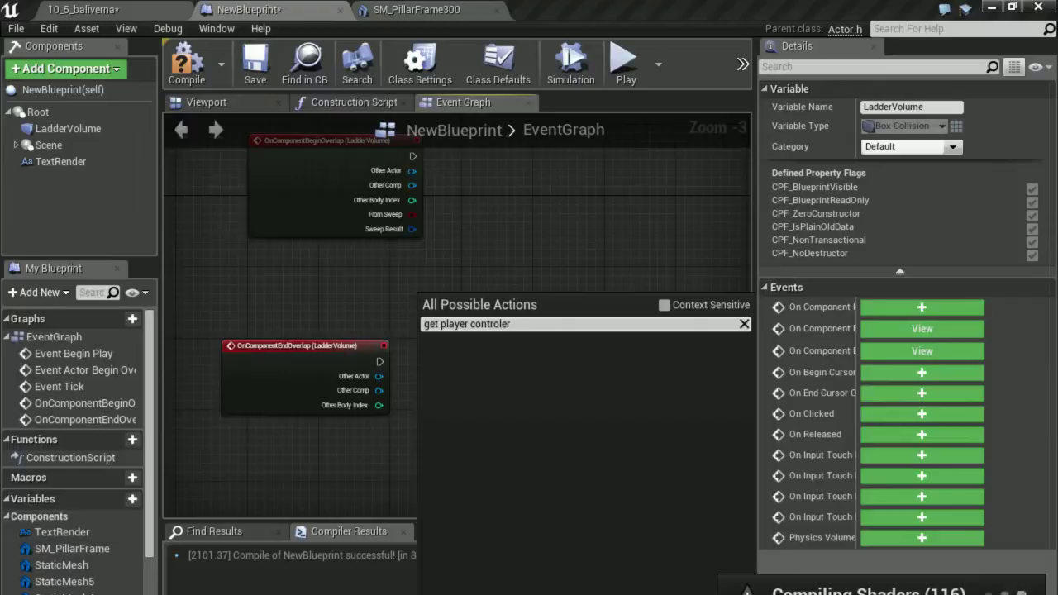
pyautogui.click(510, 324)
pyautogui.write('l')
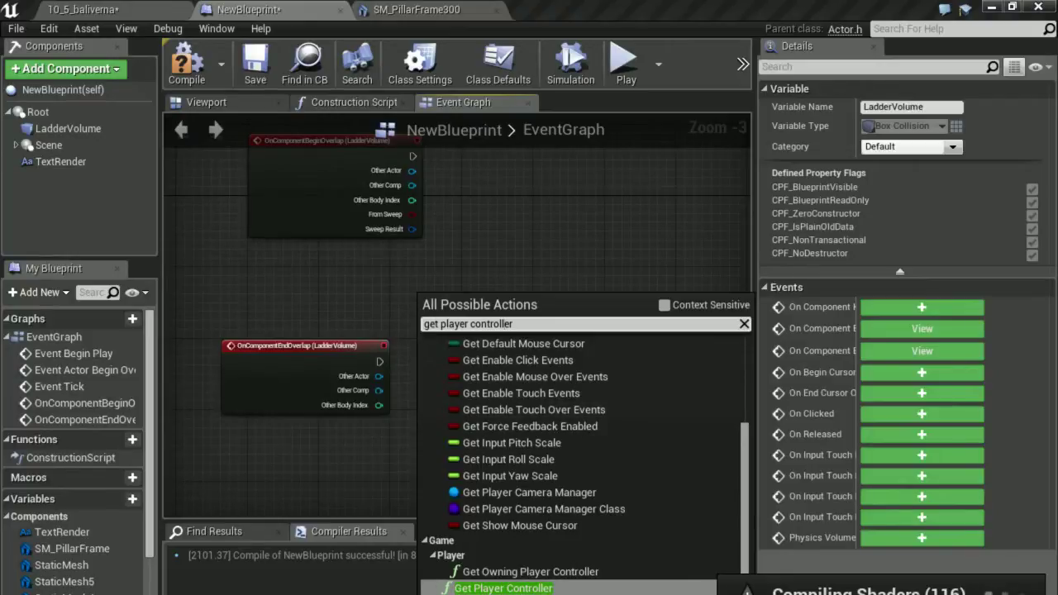
pyautogui.press('Return')
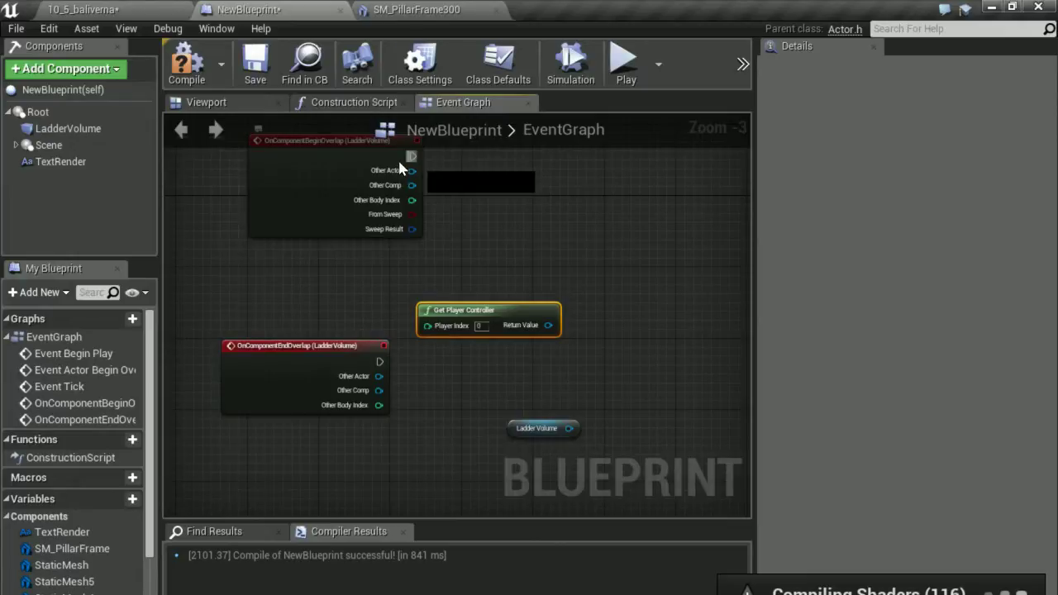
# Wire an Enable Input node after the begin overlap event and compile the Blueprint
pyautogui.moveTo(388, 170); pyautogui.dragTo(402, 162)
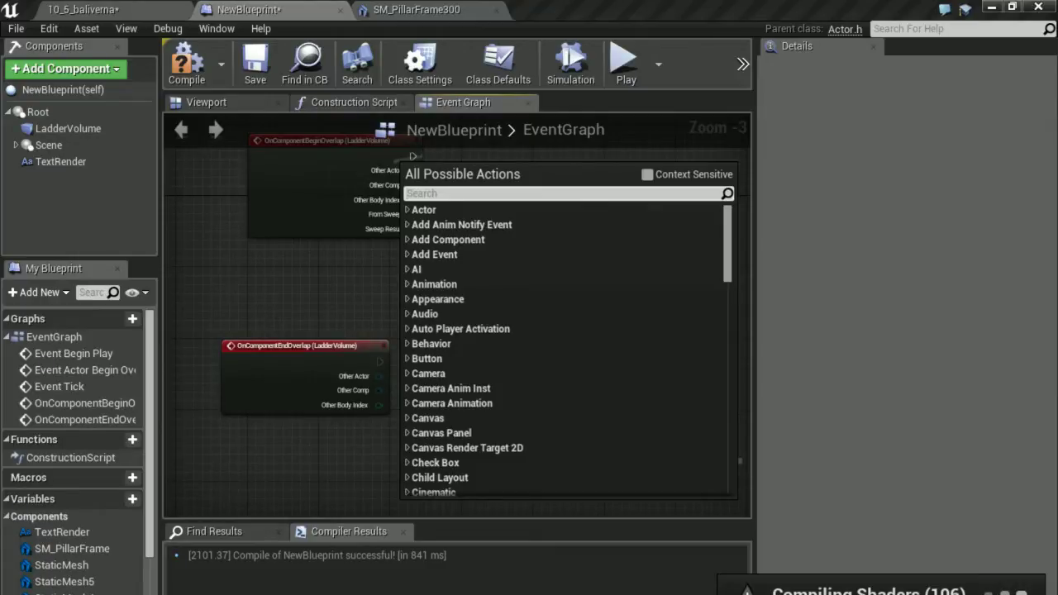
pyautogui.write('e')
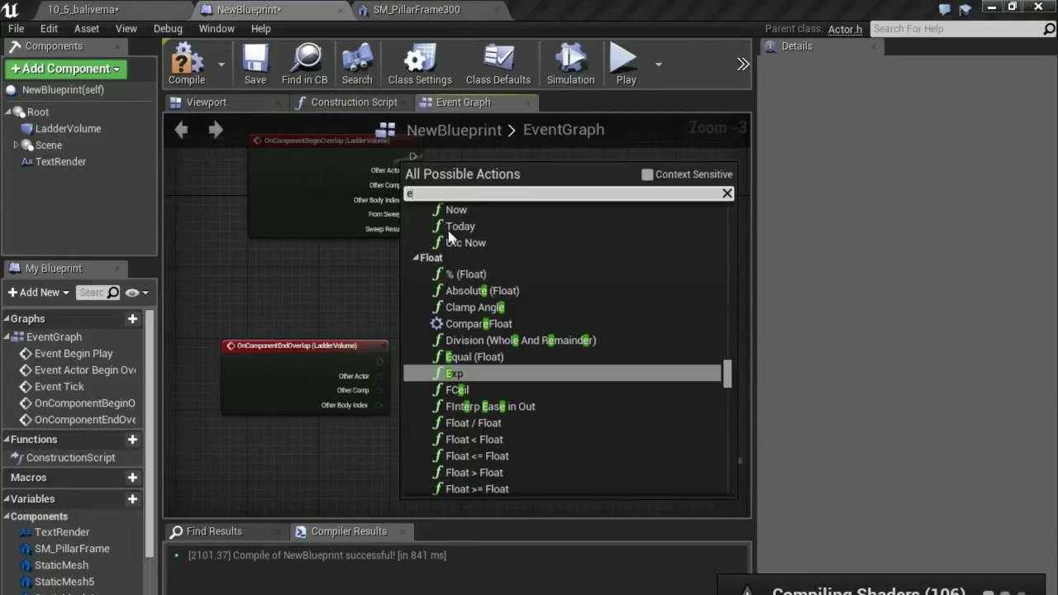
pyautogui.write('nable input')
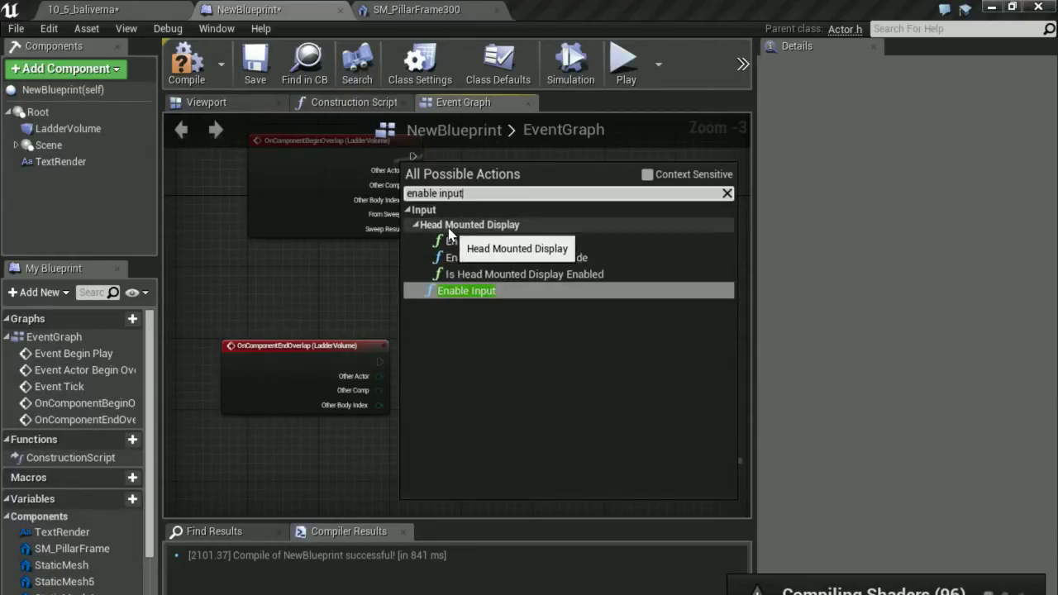
pyautogui.click(514, 290)
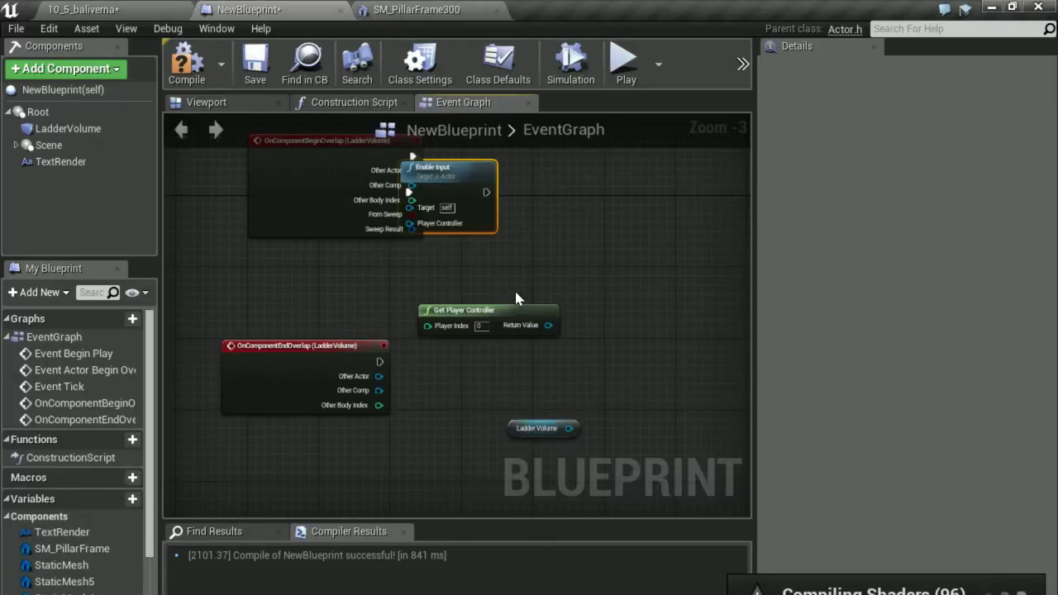
pyautogui.moveTo(475, 165); pyautogui.dragTo(602, 182)
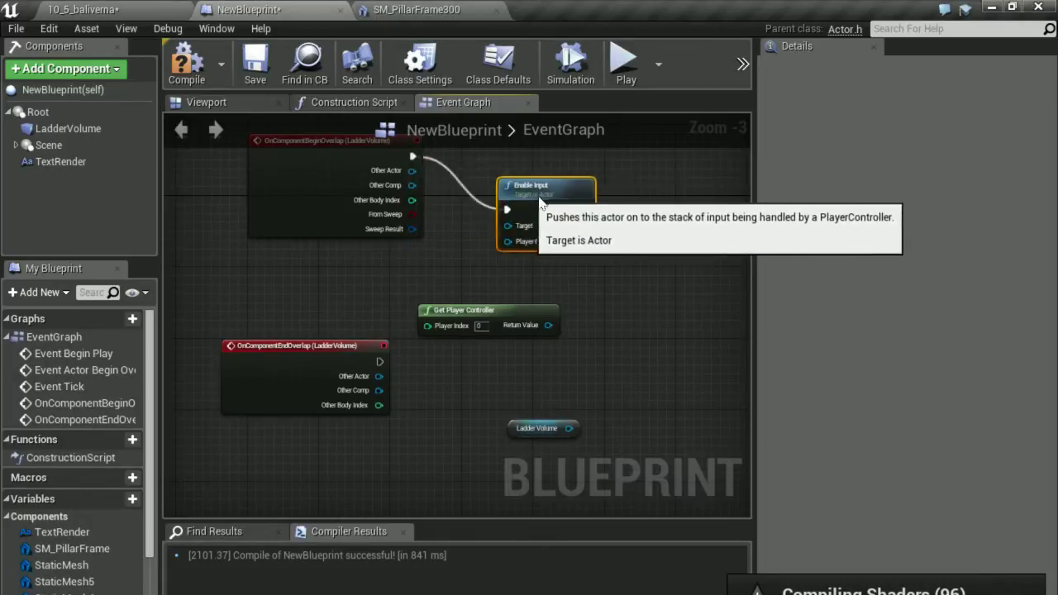
pyautogui.click(186, 66)
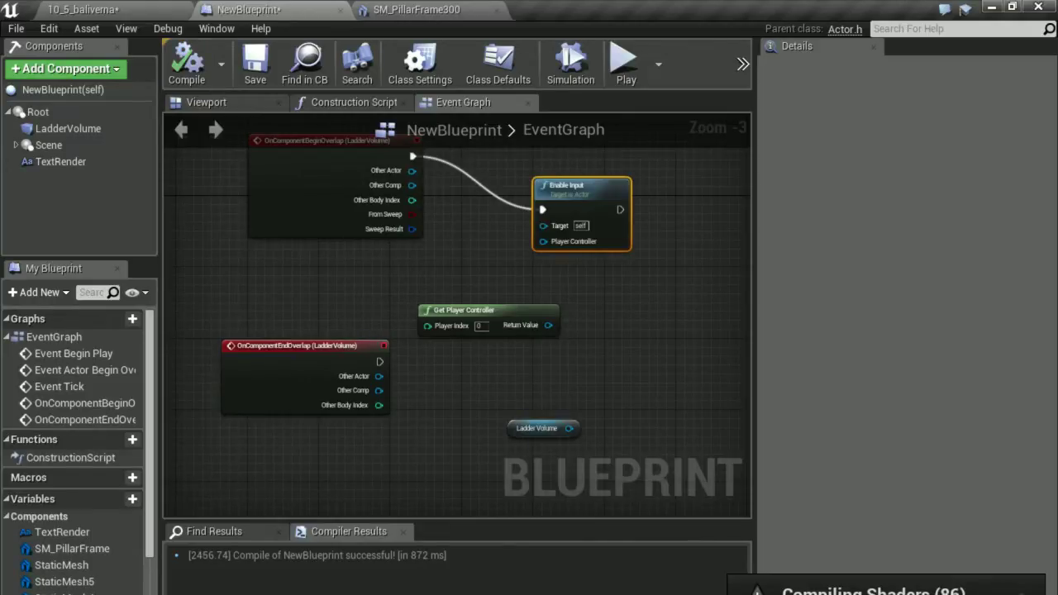
# Connect Get Player Controller's Return Value to Enable Input's Player Controller pin
pyautogui.moveTo(562, 384); pyautogui.dragTo(479, 395, button='right')
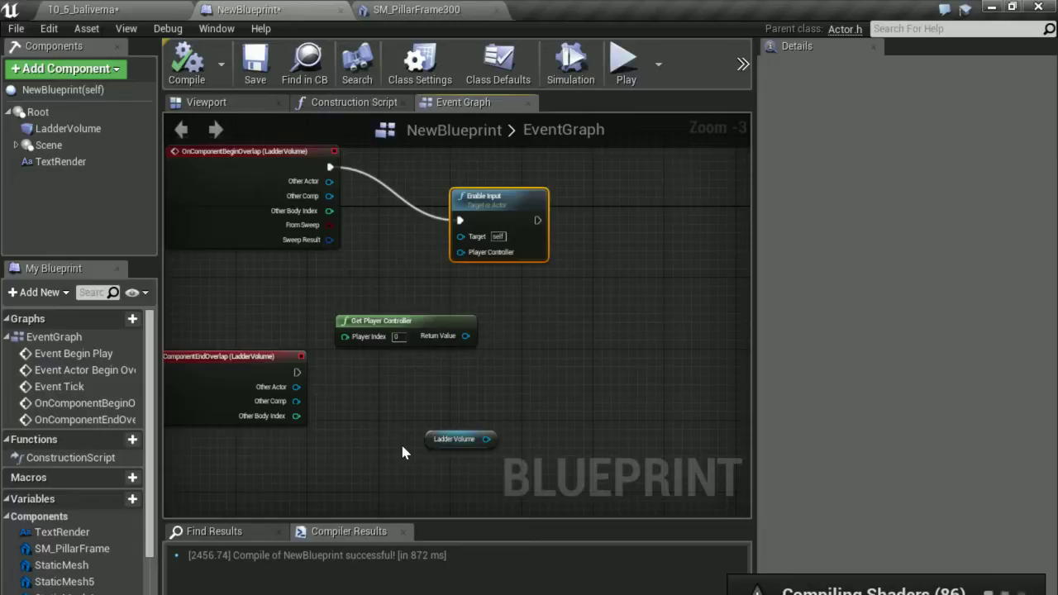
pyautogui.moveTo(465, 336); pyautogui.dragTo(460, 252)
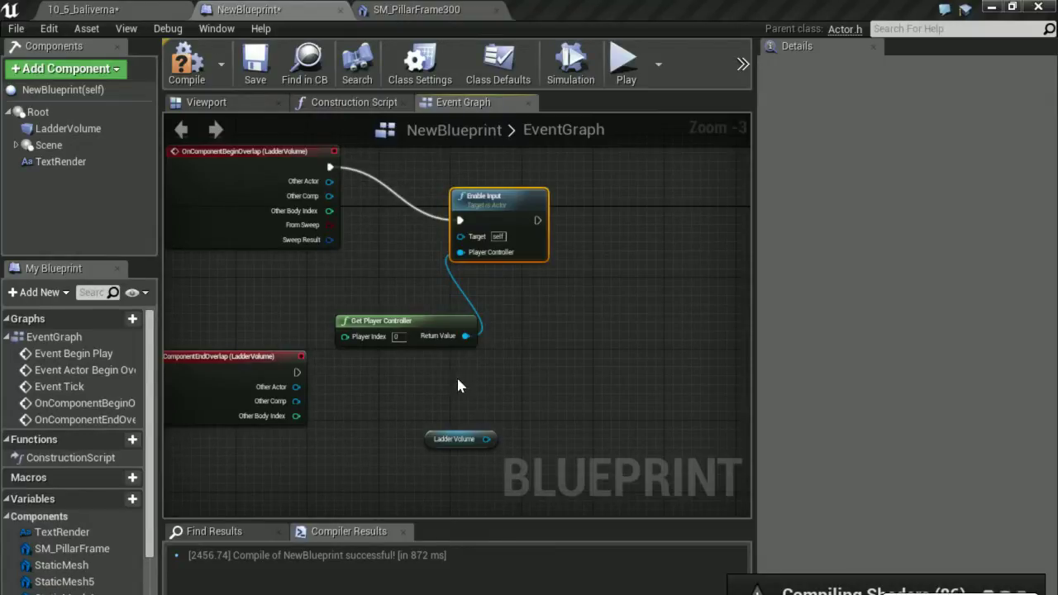
# Pull a Disable Input wire from Return Value and delete stray Scene and Ladder Volume references
pyautogui.moveTo(465, 335); pyautogui.dragTo(479, 347)
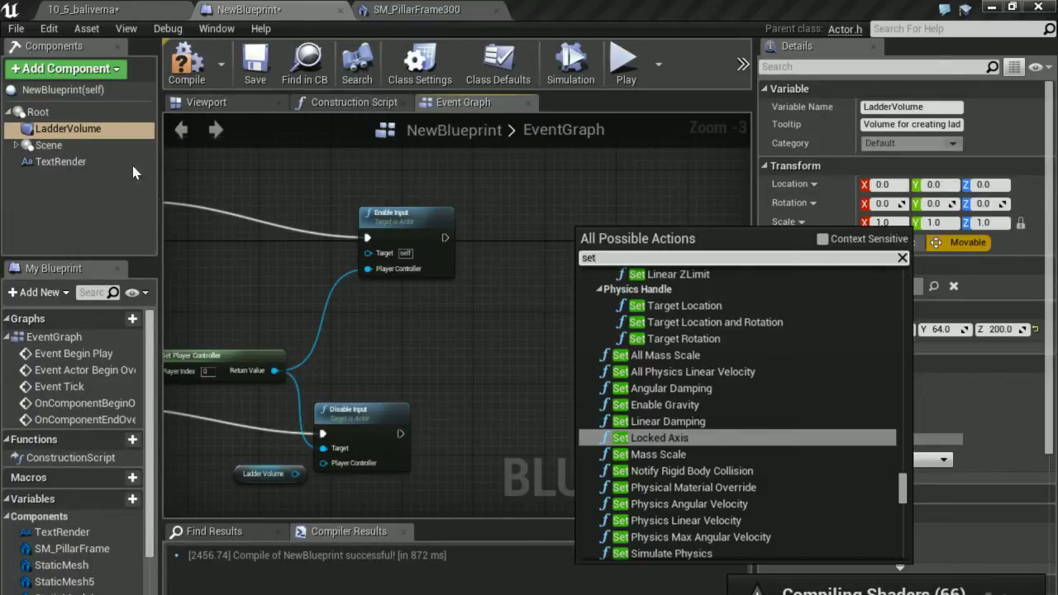
pyautogui.moveTo(48, 144); pyautogui.dragTo(547, 290)
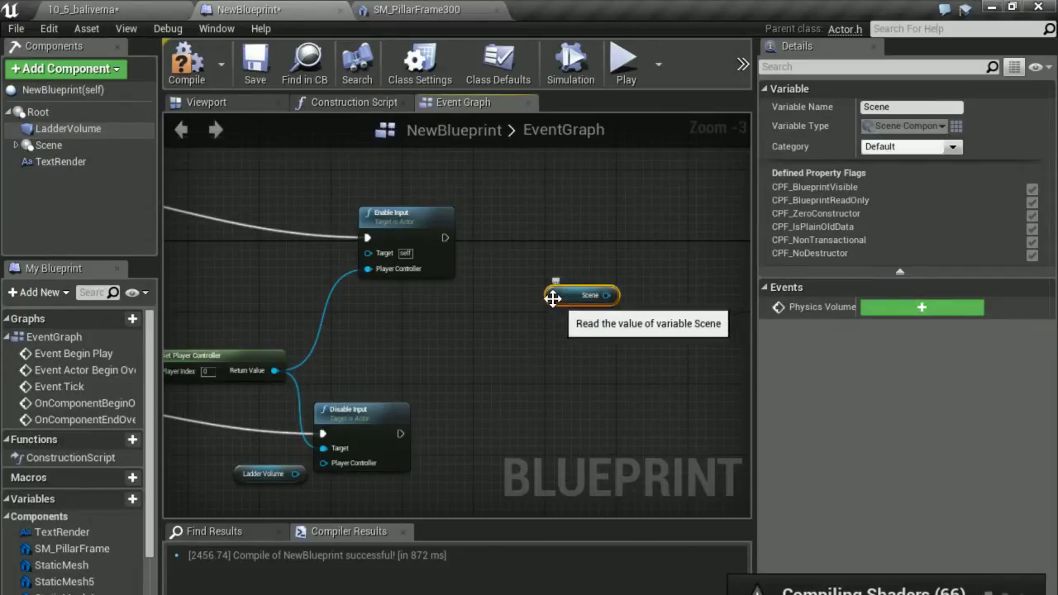
pyautogui.press('Delete')
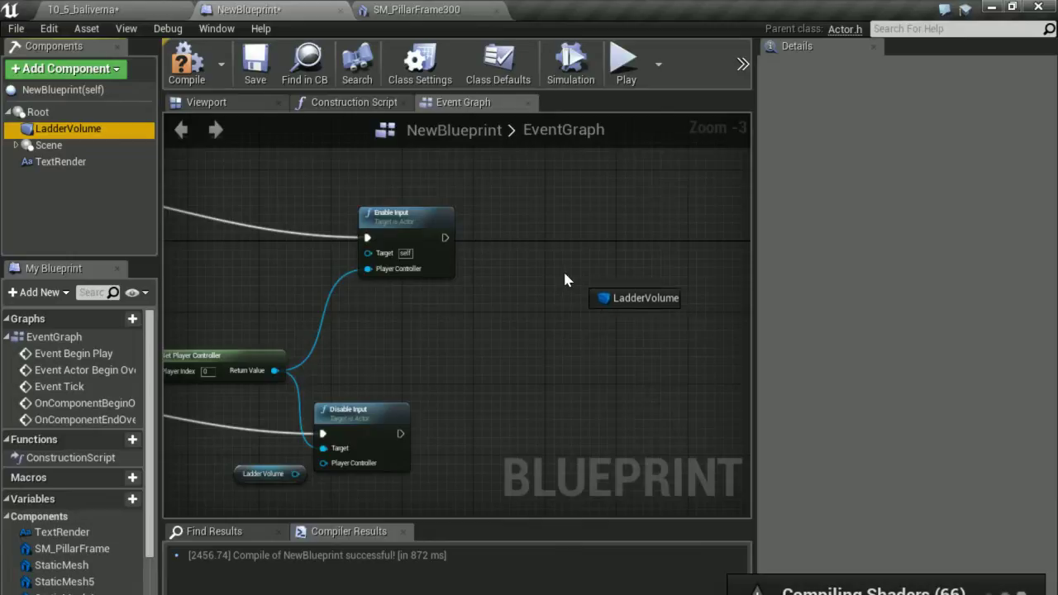
pyautogui.moveTo(25, 133); pyautogui.dragTo(559, 267)
pyautogui.press('Delete')
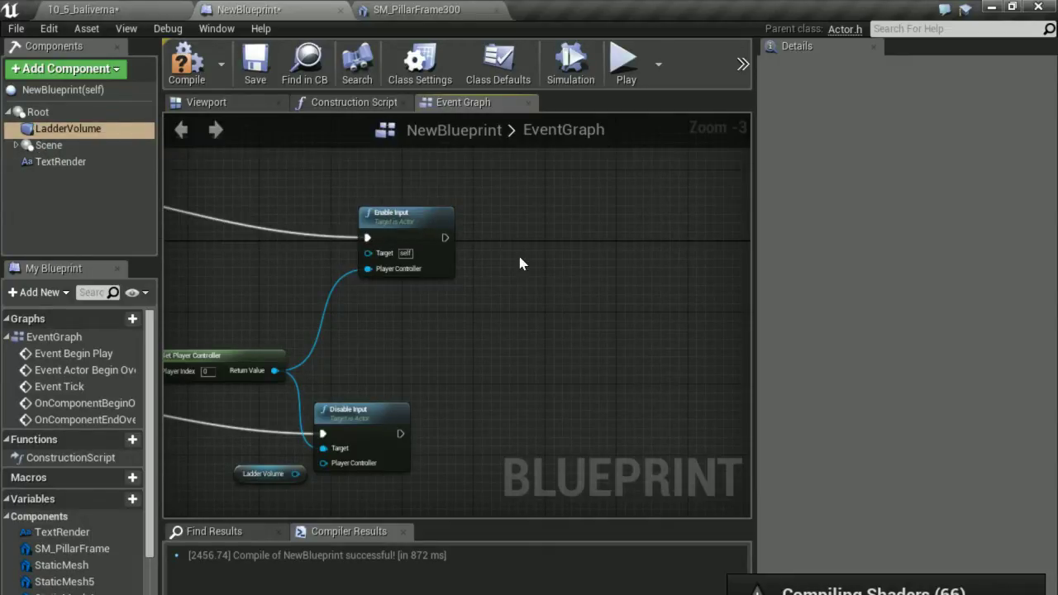
pyautogui.moveTo(446, 243)
pyautogui.mouseDown()
pyautogui.moveTo(446, 252)
pyautogui.moveTo(498, 243)
pyautogui.mouseUp()
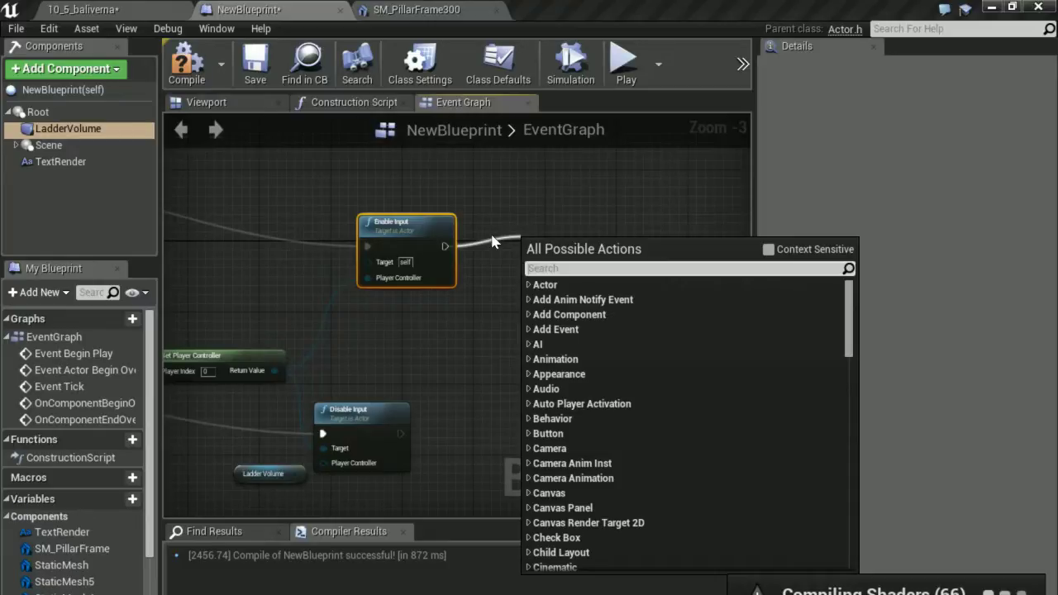
pyautogui.write('se')
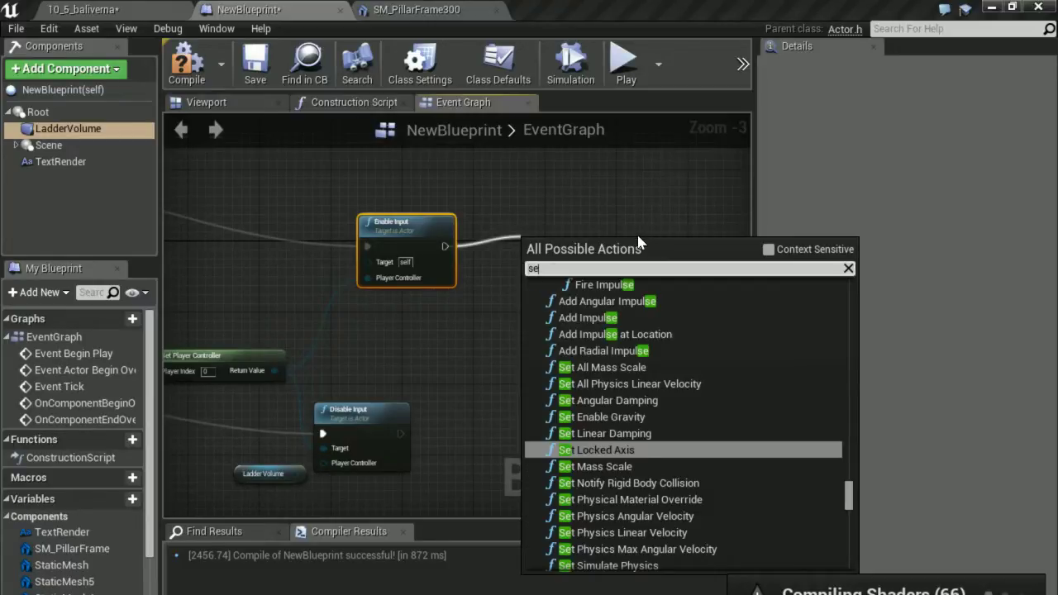
pyautogui.write('t')
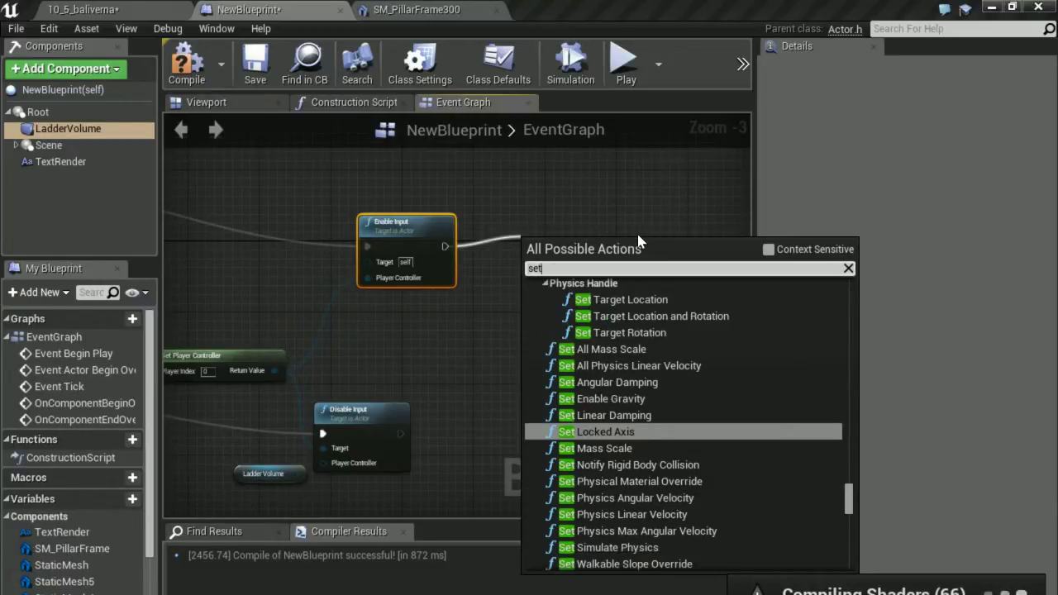
pyautogui.click(769, 249)
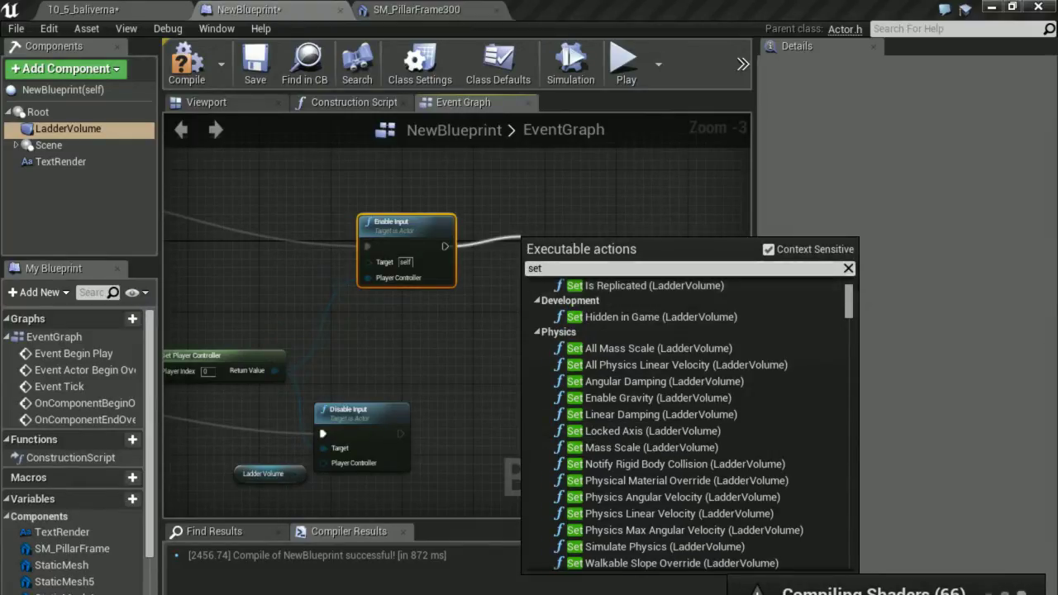
pyautogui.hotkey('ctrl', 'a')
pyautogui.press('BackSpace')
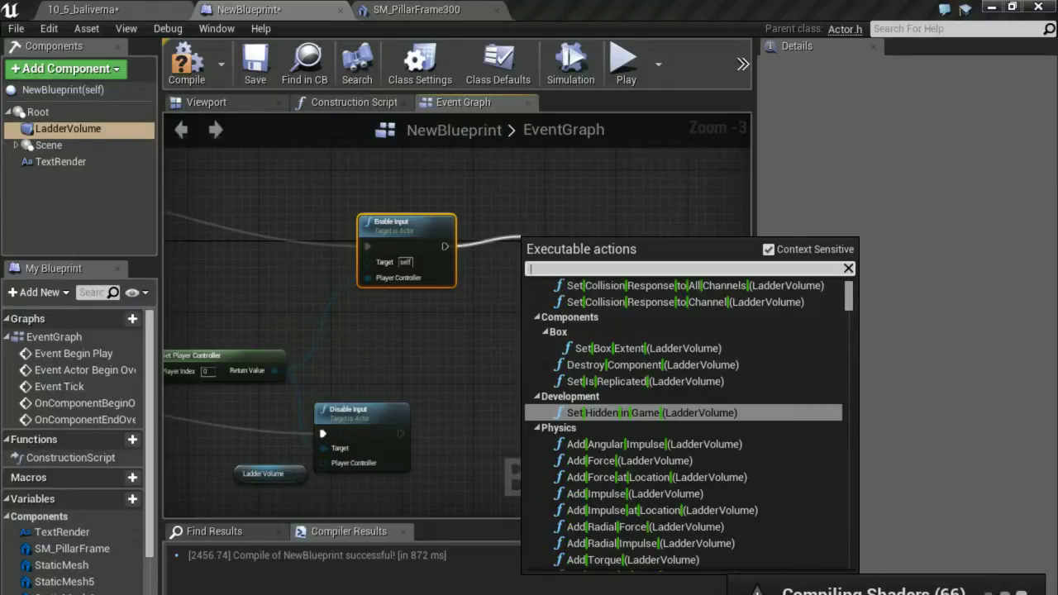
pyautogui.write('se')
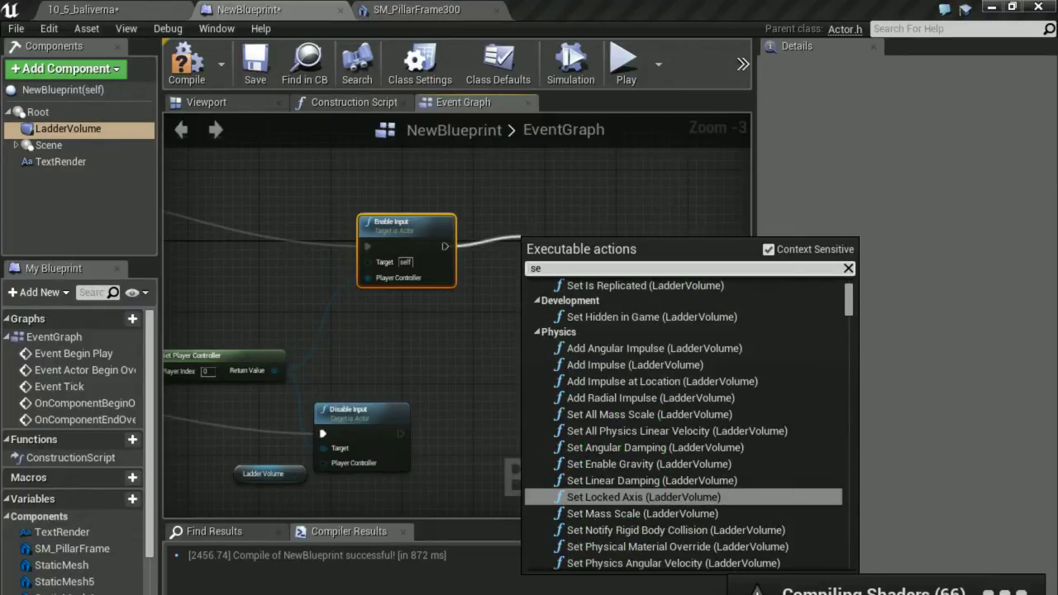
pyautogui.write('t')
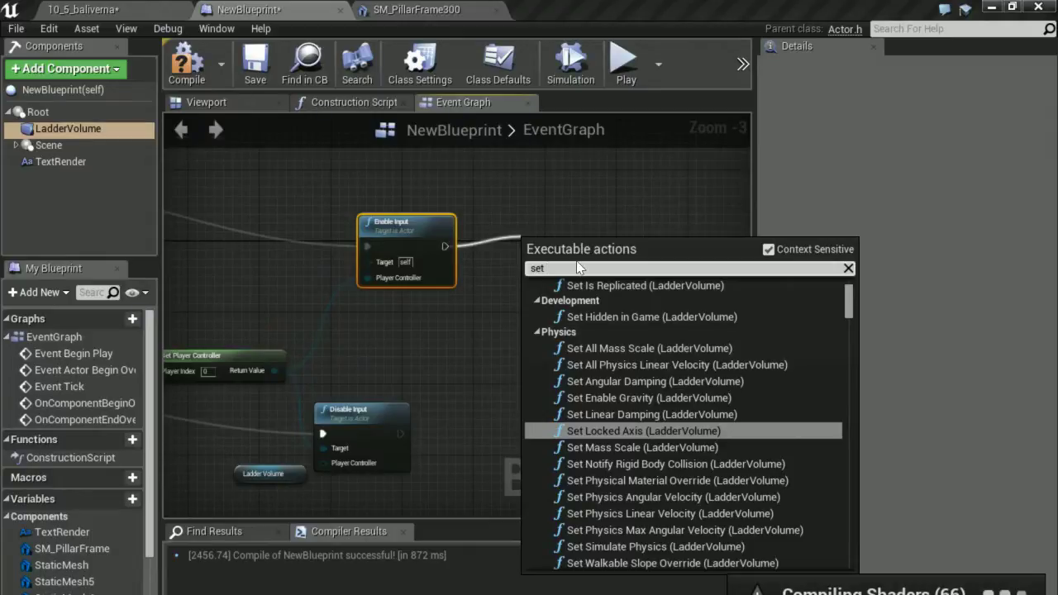
pyautogui.write(' is')
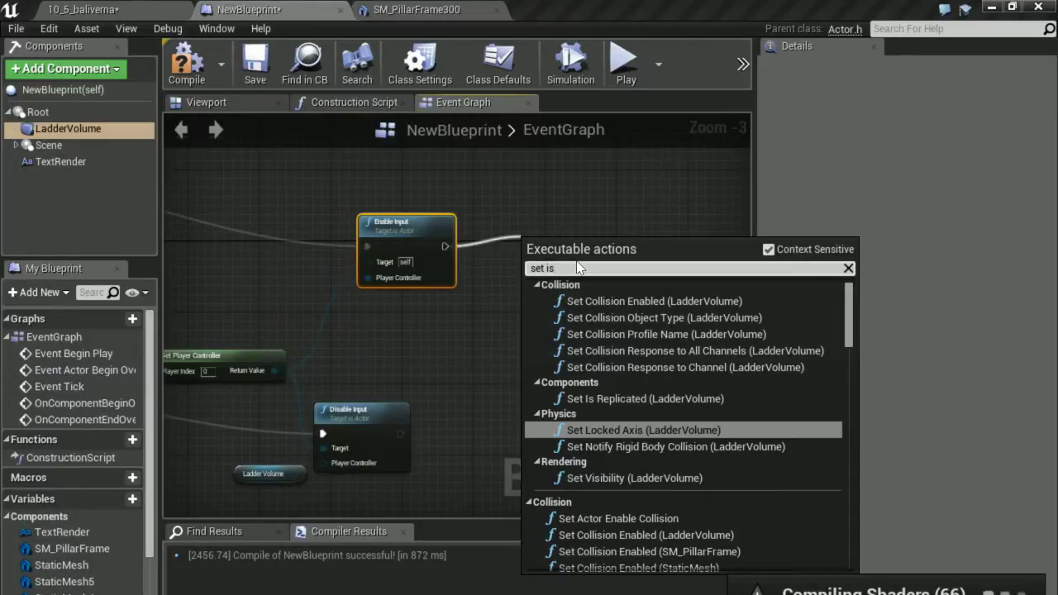
pyautogui.write('ladder')
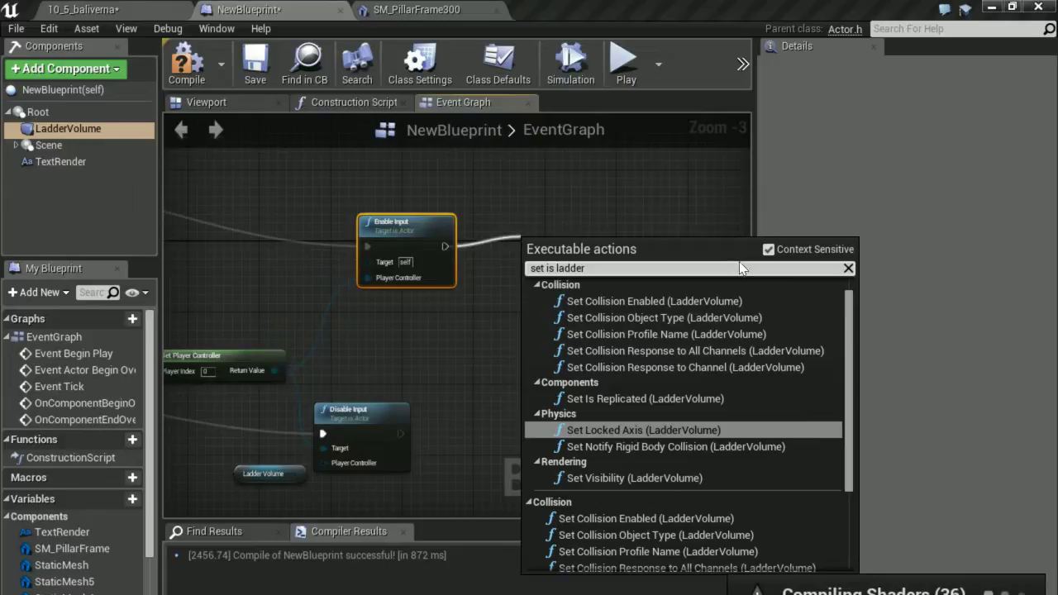
pyautogui.click(848, 457)
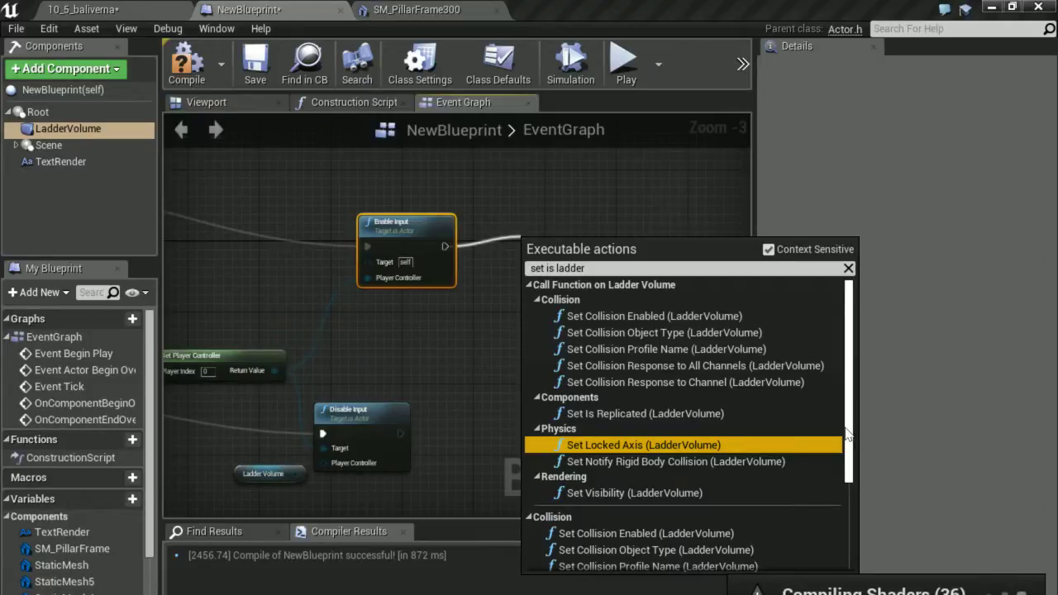
pyautogui.moveTo(848, 432); pyautogui.dragTo(846, 570)
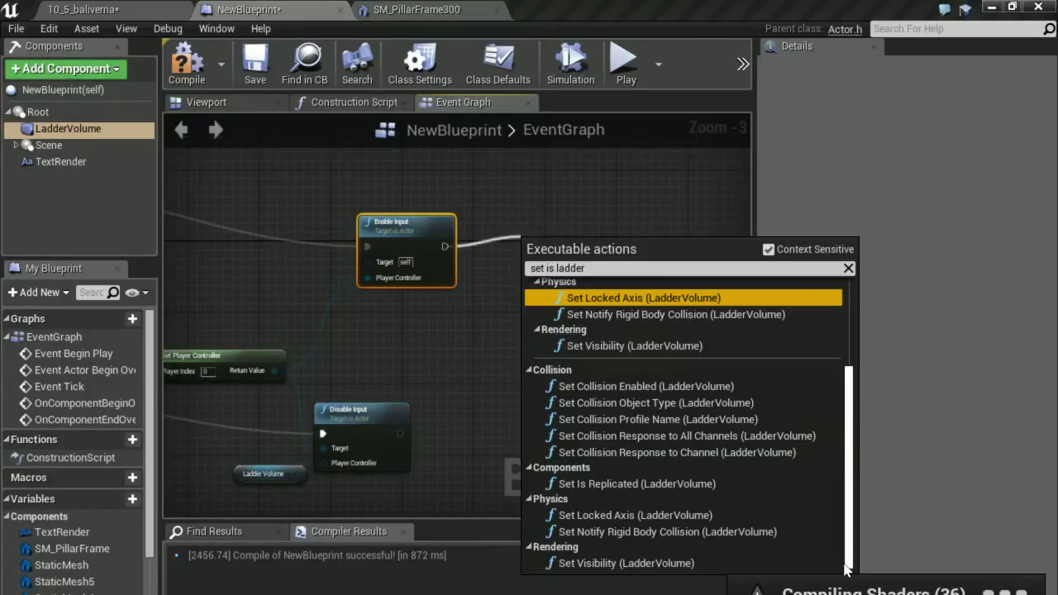
pyautogui.scroll(3, 826, 450)
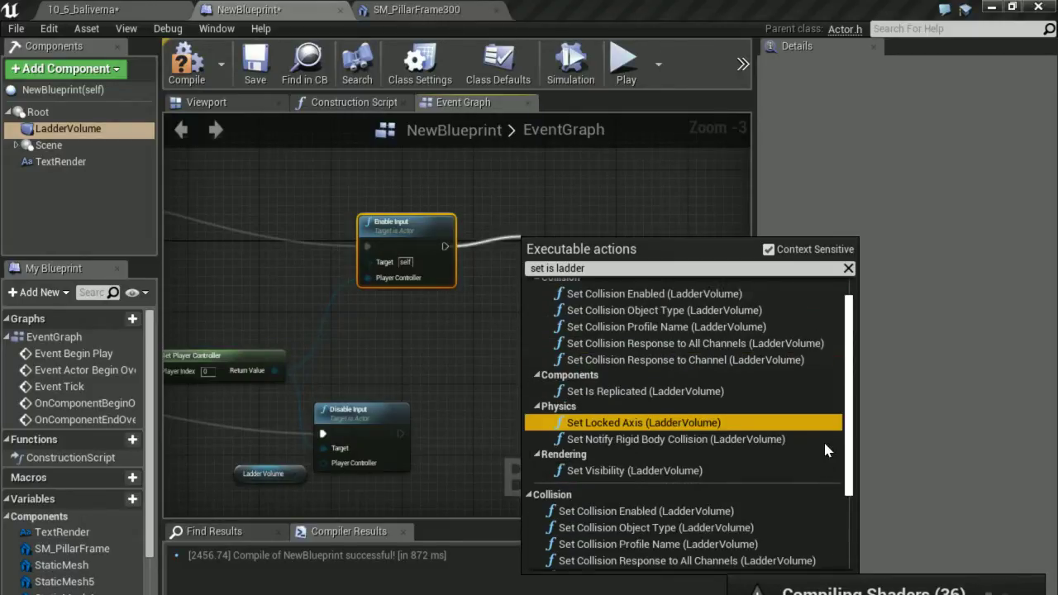
pyautogui.click(767, 254)
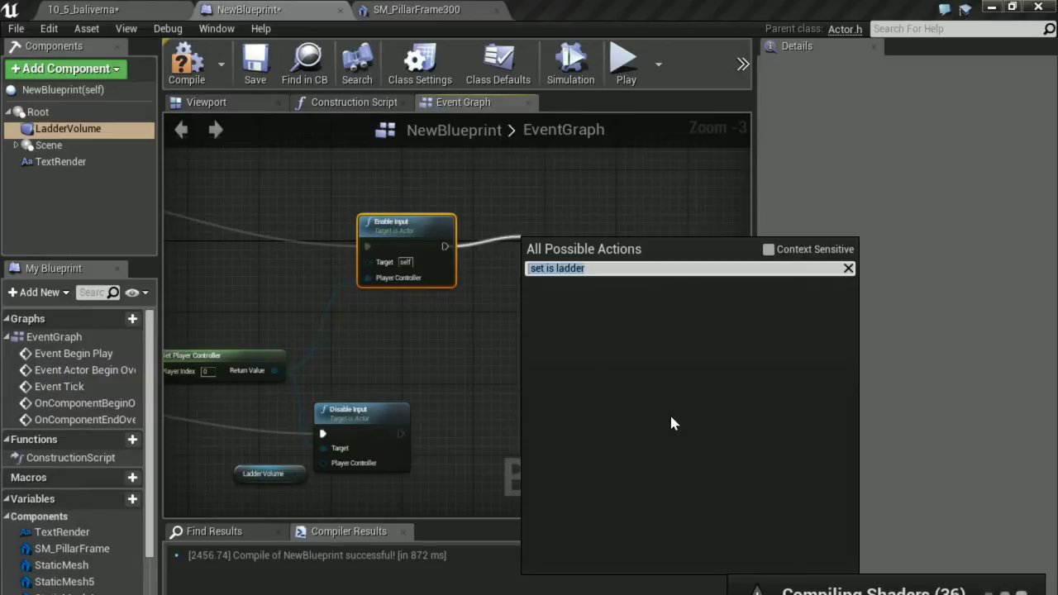
pyautogui.press('BackSpace')
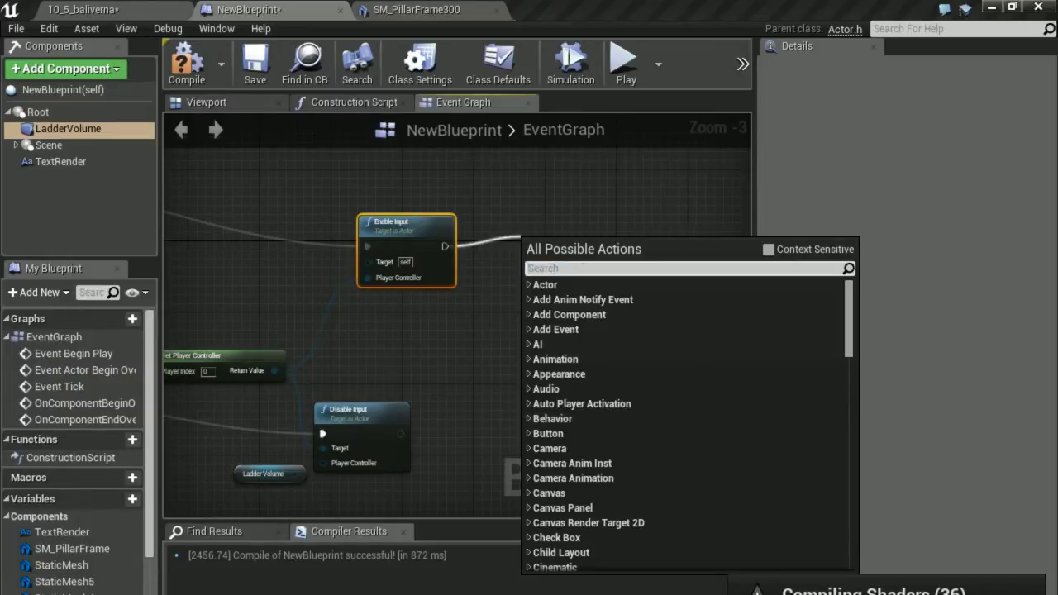
pyautogui.press('Escape')
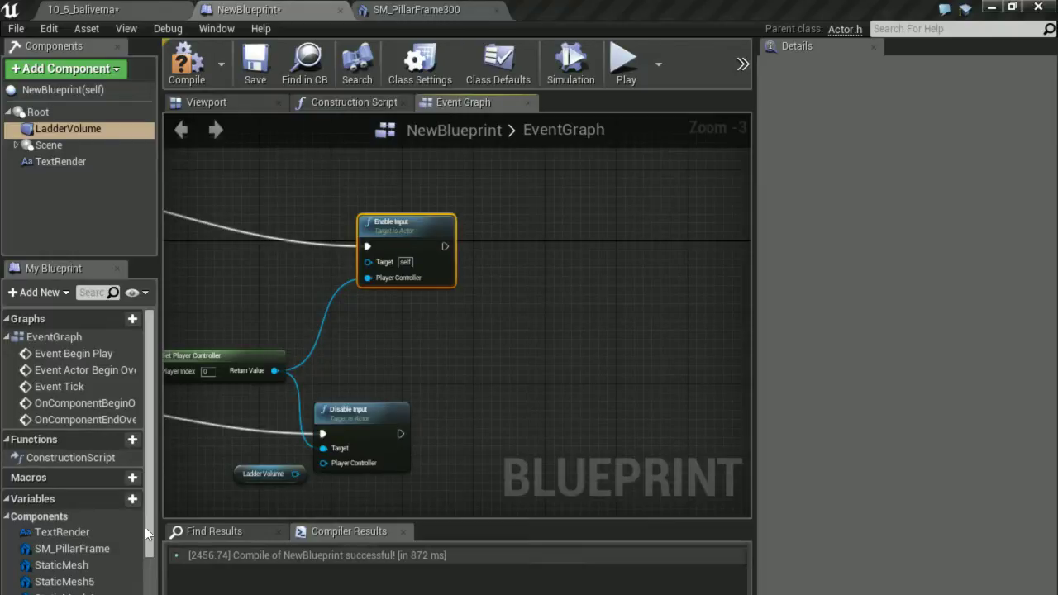
pyautogui.scroll(-3, 155, 529)
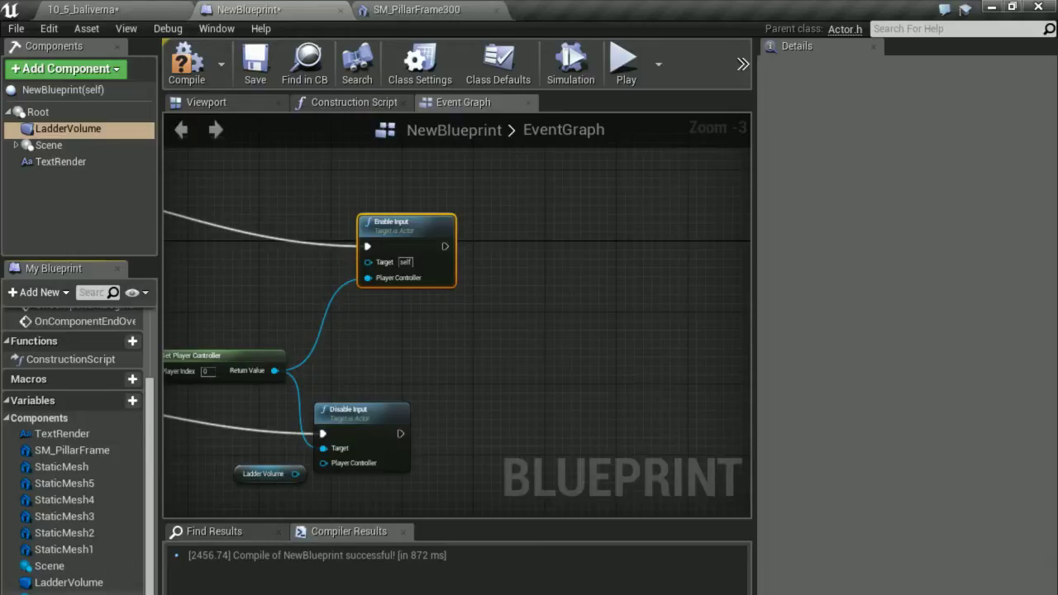
pyautogui.moveTo(66, 581)
pyautogui.mouseDown()
pyautogui.moveTo(460, 347)
pyautogui.moveTo(523, 326)
pyautogui.mouseUp()
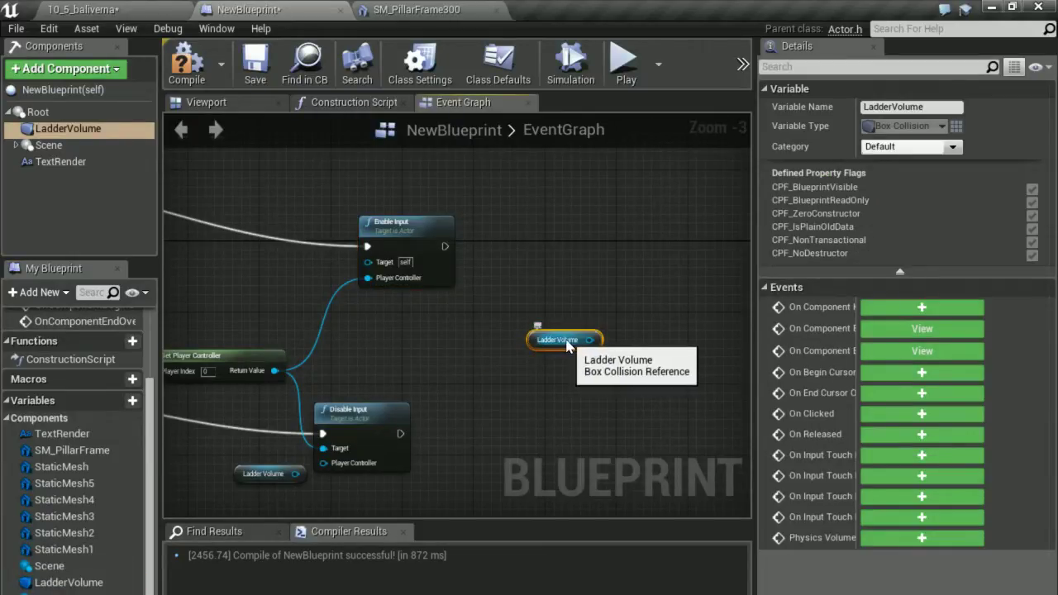
pyautogui.press('Delete')
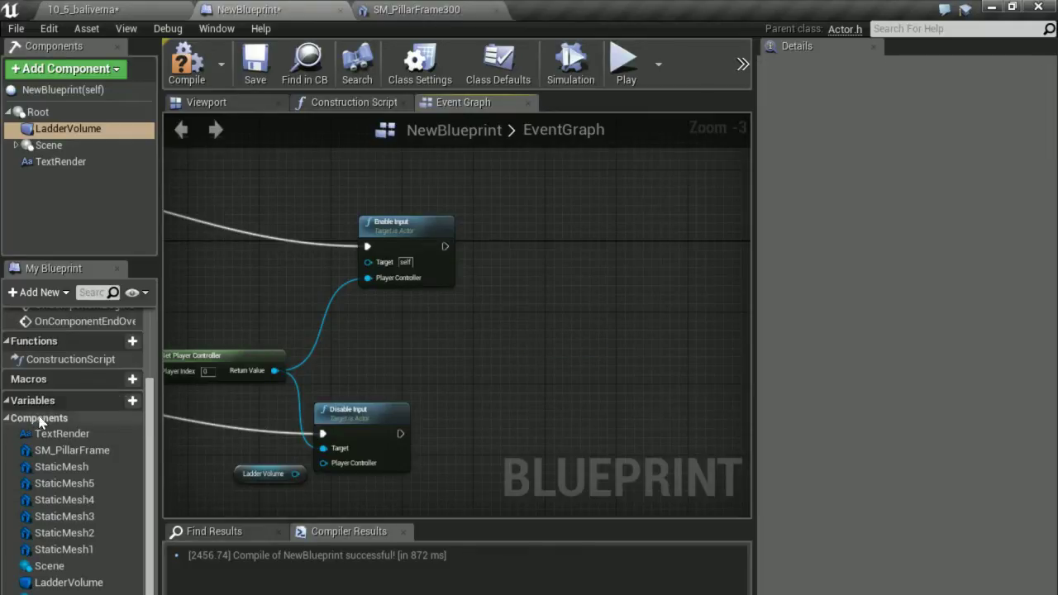
pyautogui.click(8, 419)
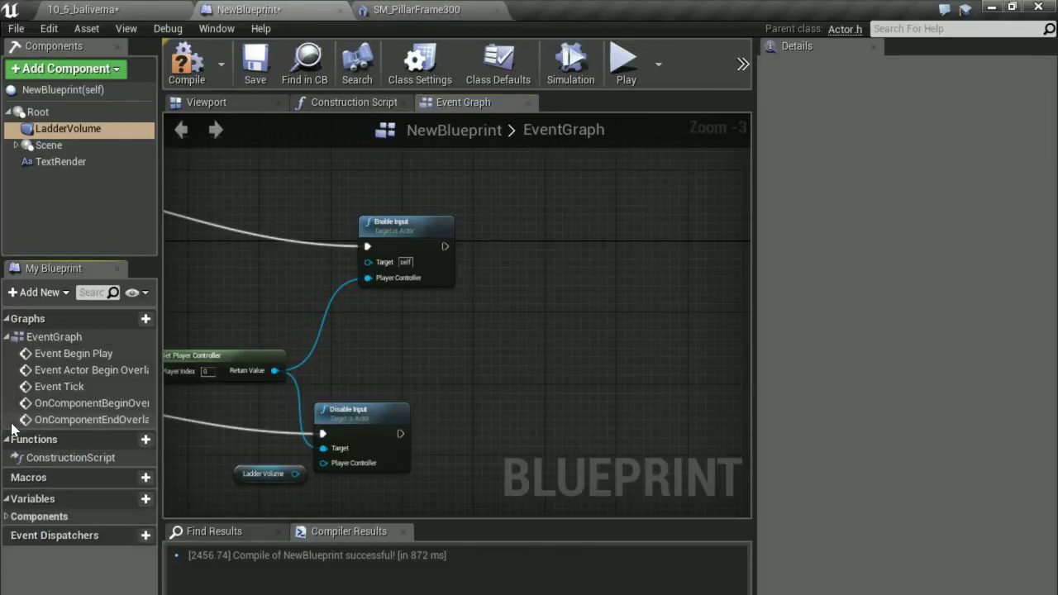
pyautogui.click(8, 516)
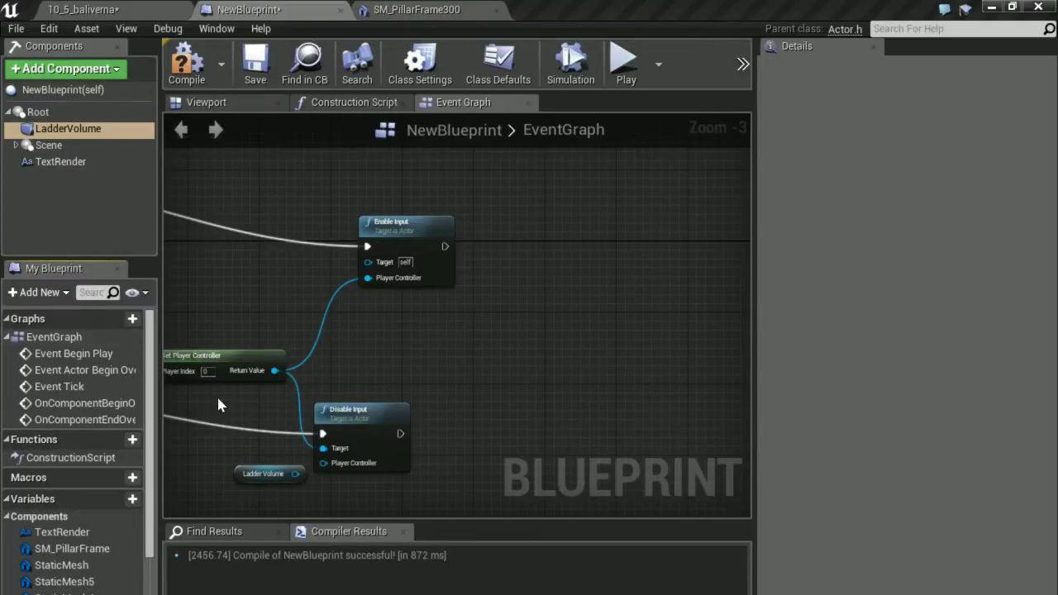
# Create the Boolean 'is Ladder' and wire its SET node after Enable Input
pyautogui.click(128, 499)
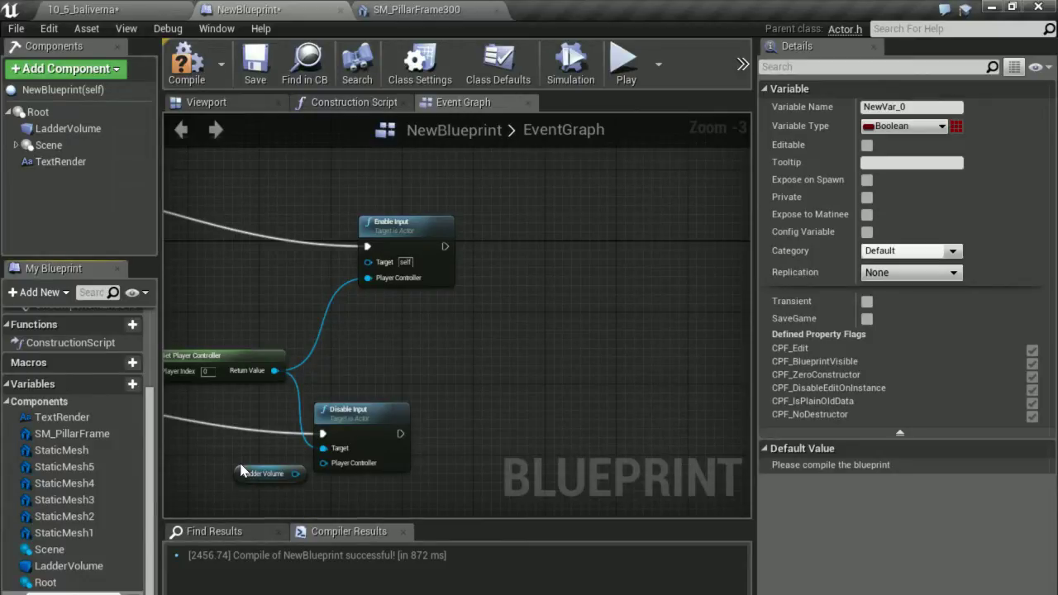
pyautogui.write('Is Ladder')
pyautogui.press('Return')
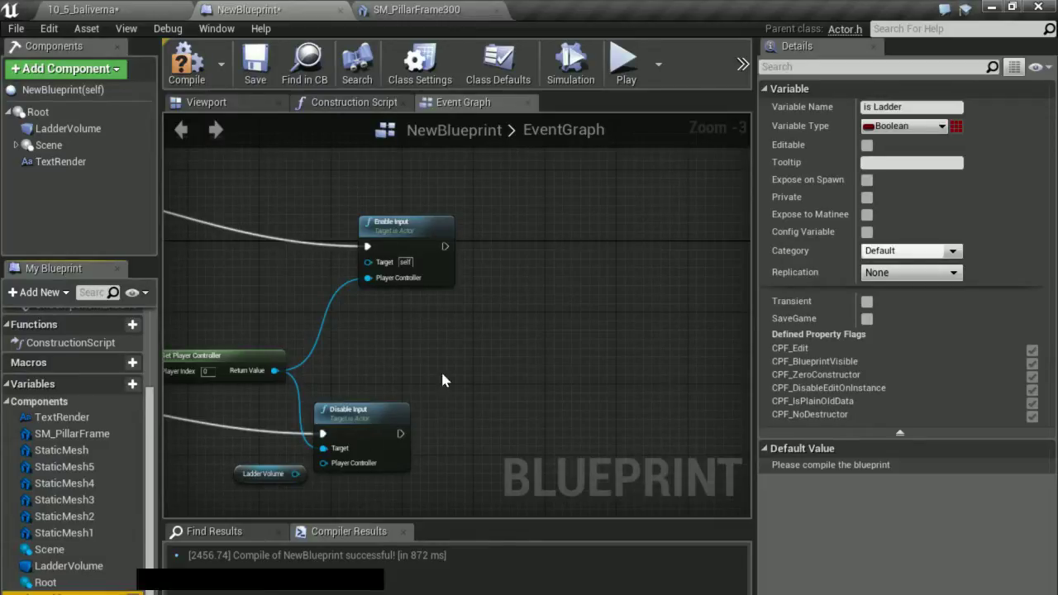
pyautogui.moveTo(442, 380); pyautogui.dragTo(551, 314)
pyautogui.click(581, 355)
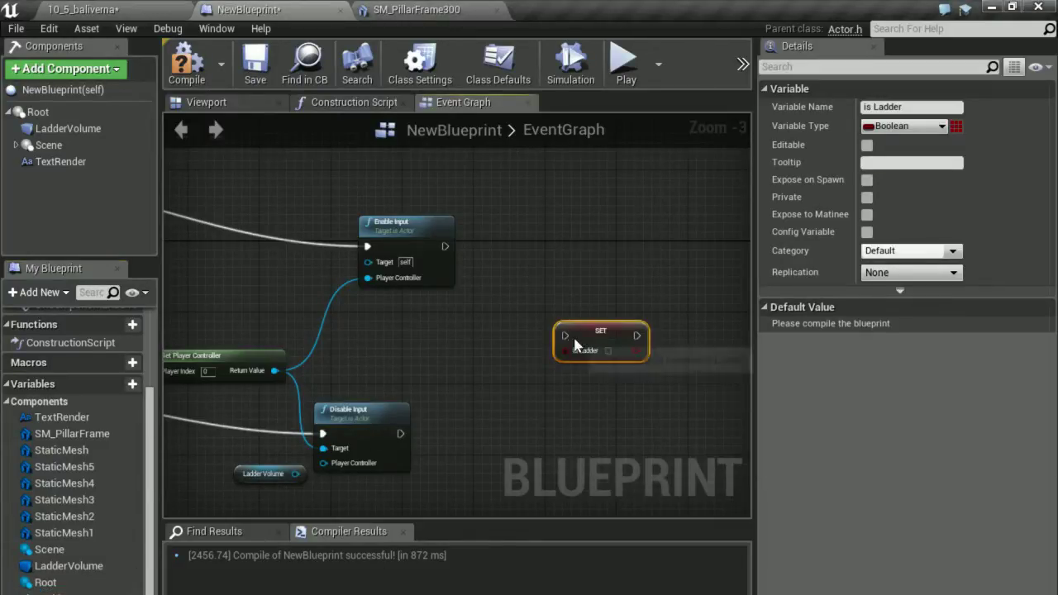
pyautogui.moveTo(444, 246)
pyautogui.mouseDown()
pyautogui.moveTo(493, 302)
pyautogui.moveTo(564, 338)
pyautogui.mouseUp()
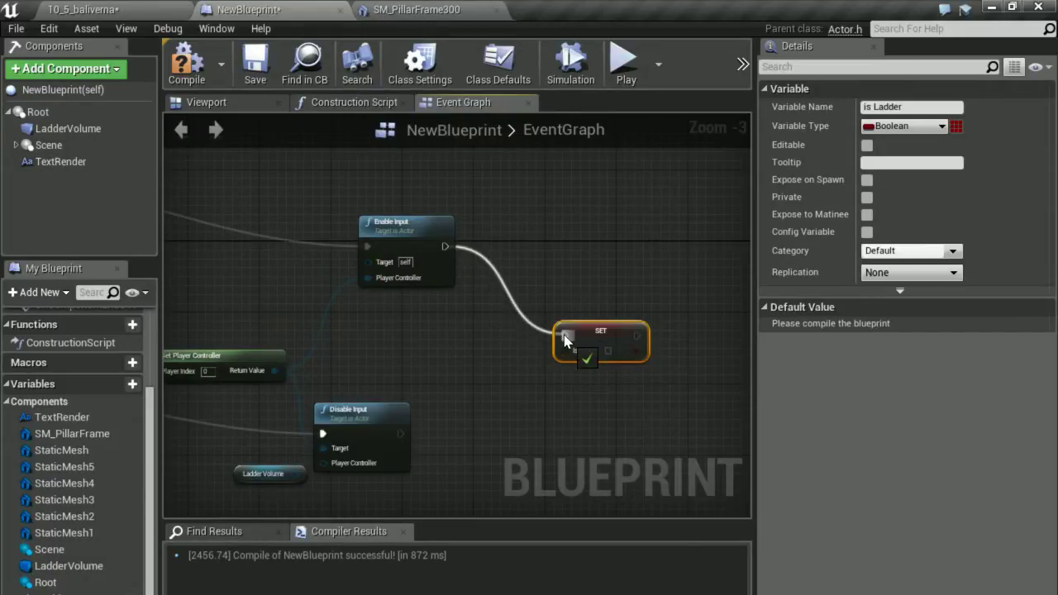
pyautogui.moveTo(532, 390); pyautogui.dragTo(360, 370, button='right')
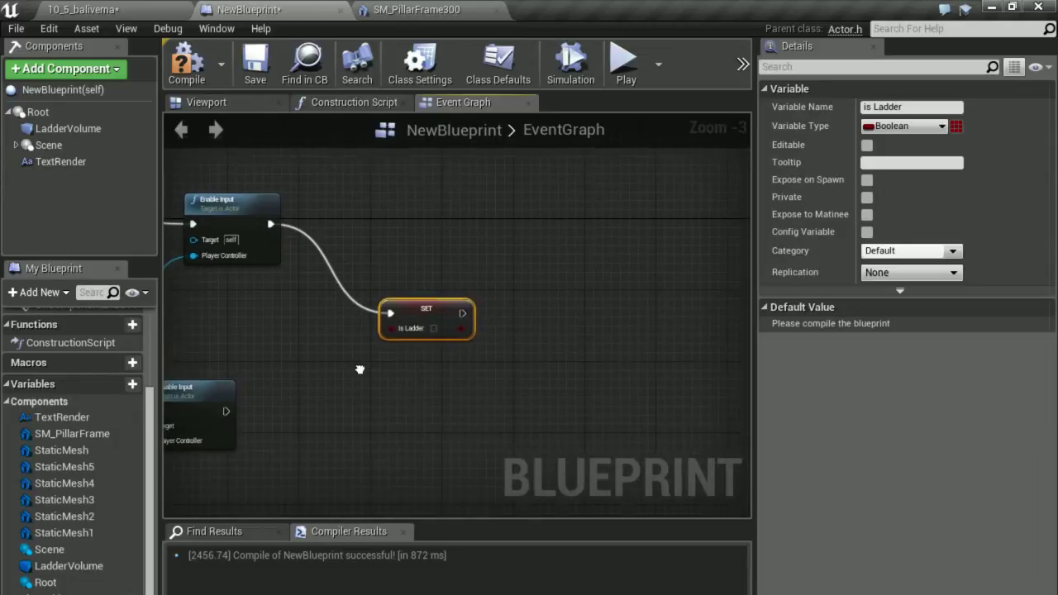
# Add a context-sensitive Toggle Visibility (LadderVolume) node wired after the is Ladder SET node
pyautogui.moveTo(462, 313); pyautogui.dragTo(562, 290)
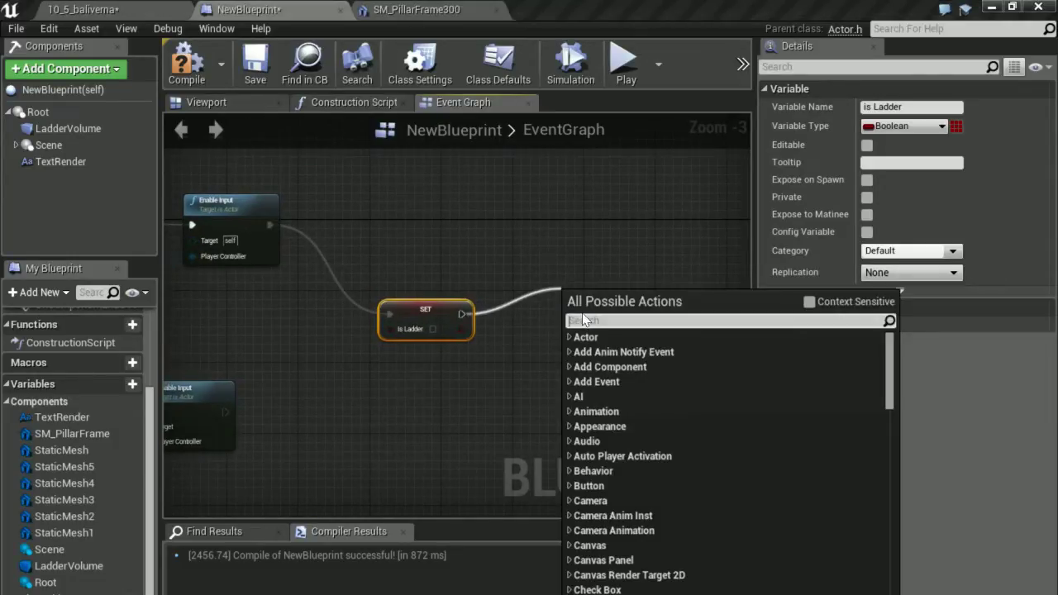
pyautogui.write('to')
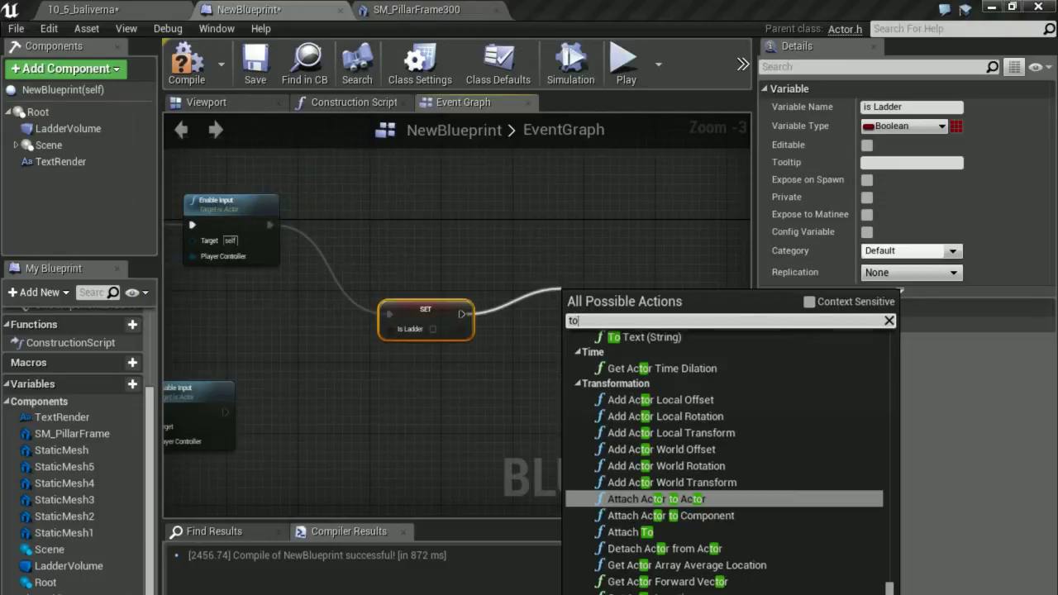
pyautogui.click(809, 303)
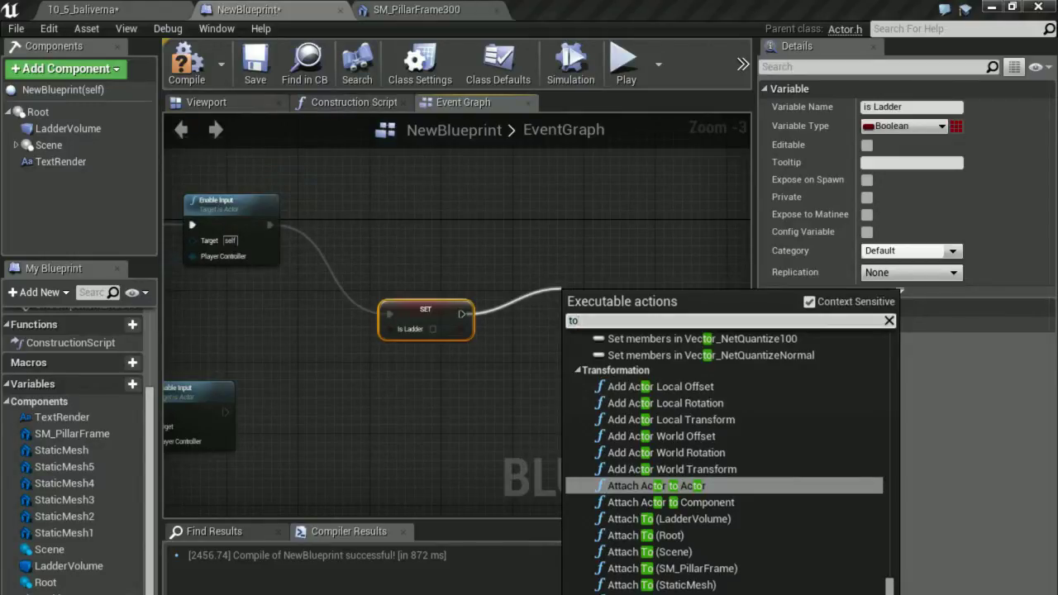
pyautogui.write('ggle')
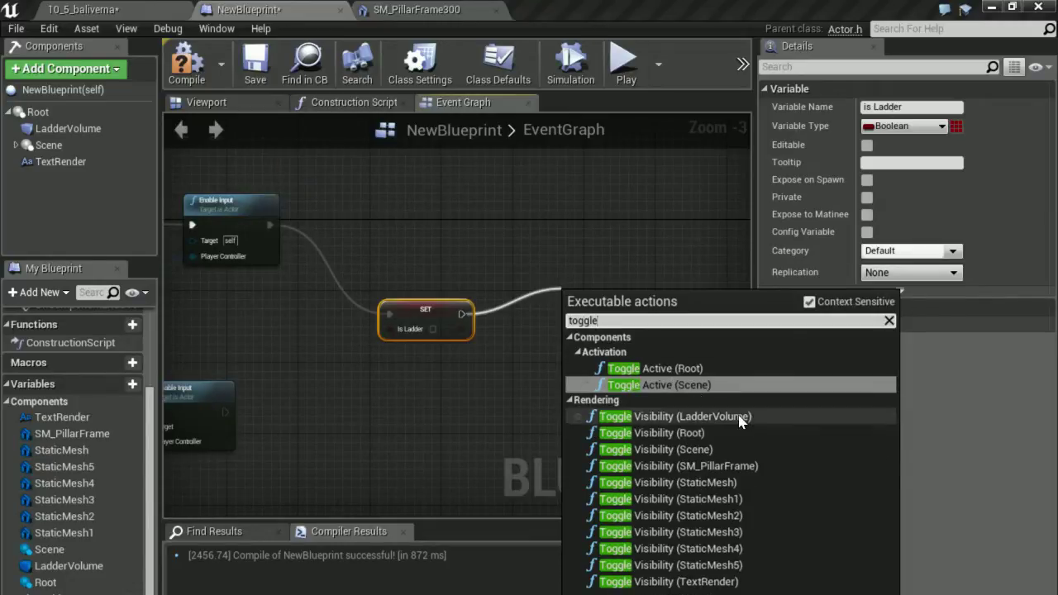
pyautogui.click(714, 420)
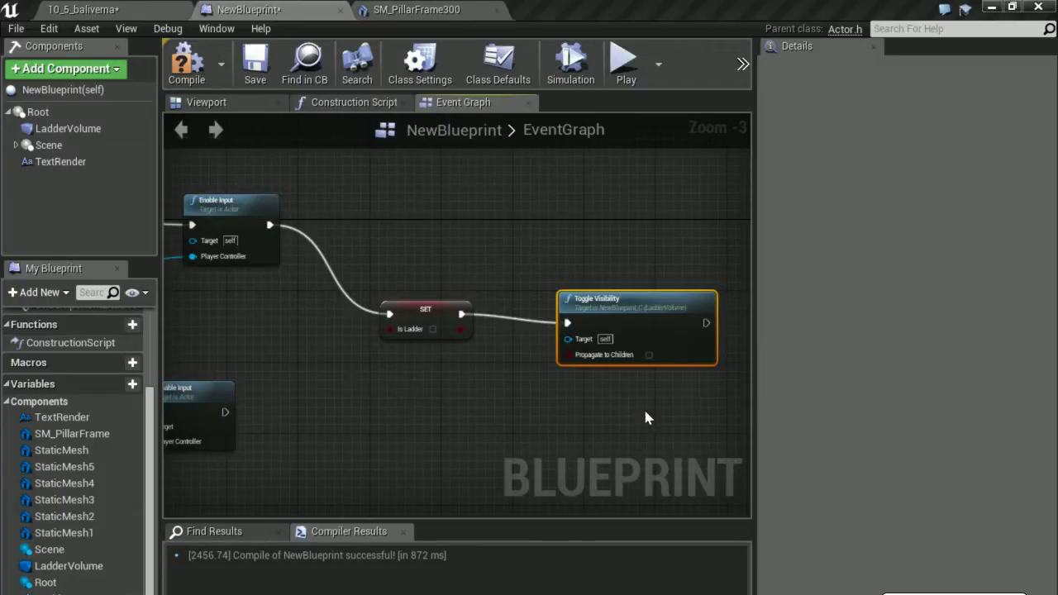
# Duplicate the Toggle Visibility node with Ctrl+W, set the copy beneath it, and select TextRender
pyautogui.scroll(-2, 438, 302)
pyautogui.moveTo(399, 311)
pyautogui.mouseDown(button='right')
pyautogui.moveTo(421, 354)
pyautogui.moveTo(474, 369)
pyautogui.mouseUp(button='right')
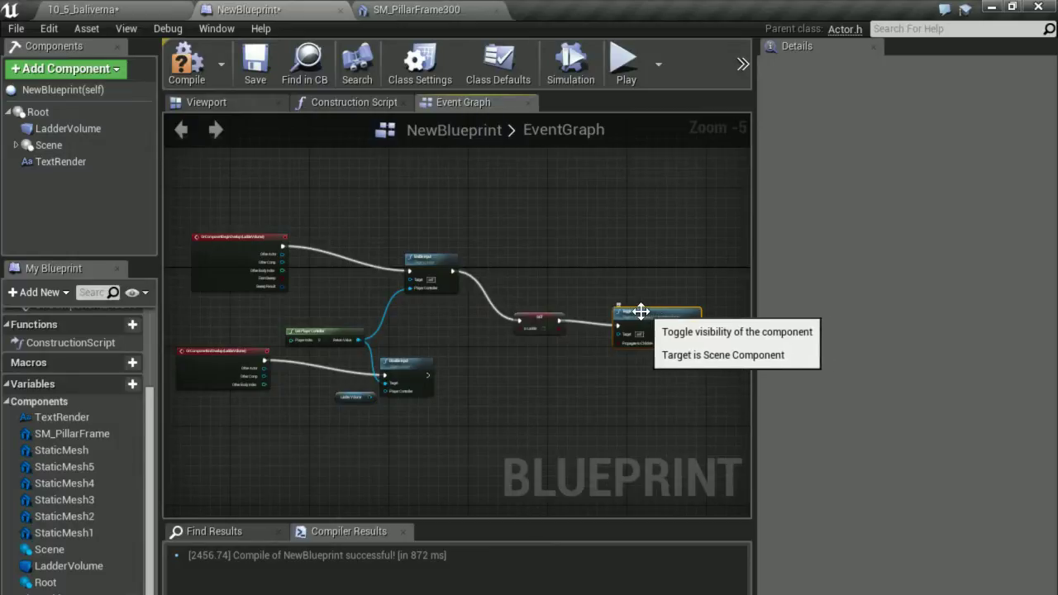
pyautogui.hotkey('ctrl', 'w')
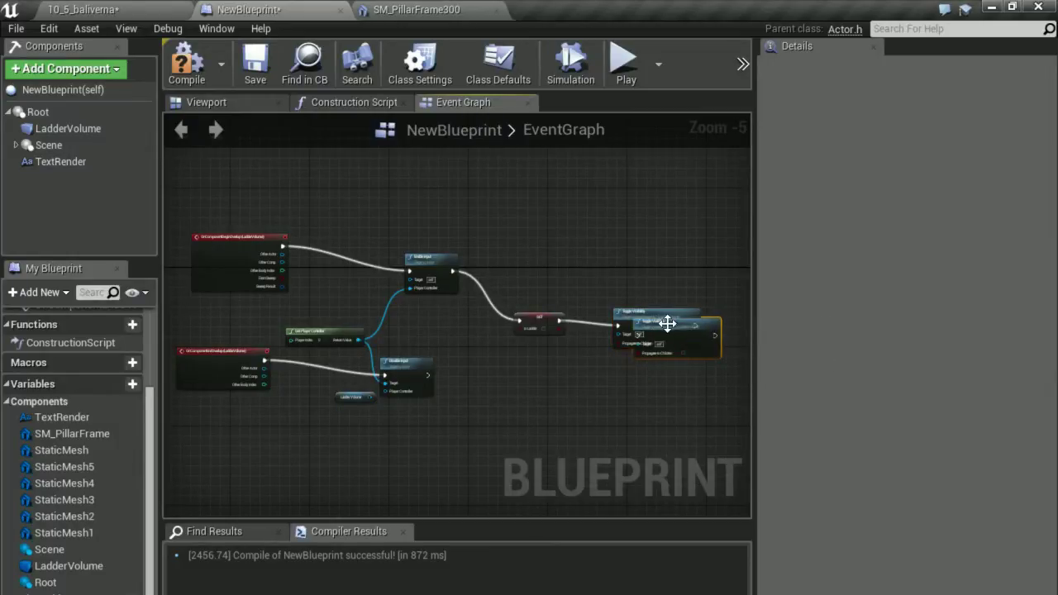
pyautogui.moveTo(660, 324); pyautogui.dragTo(637, 374)
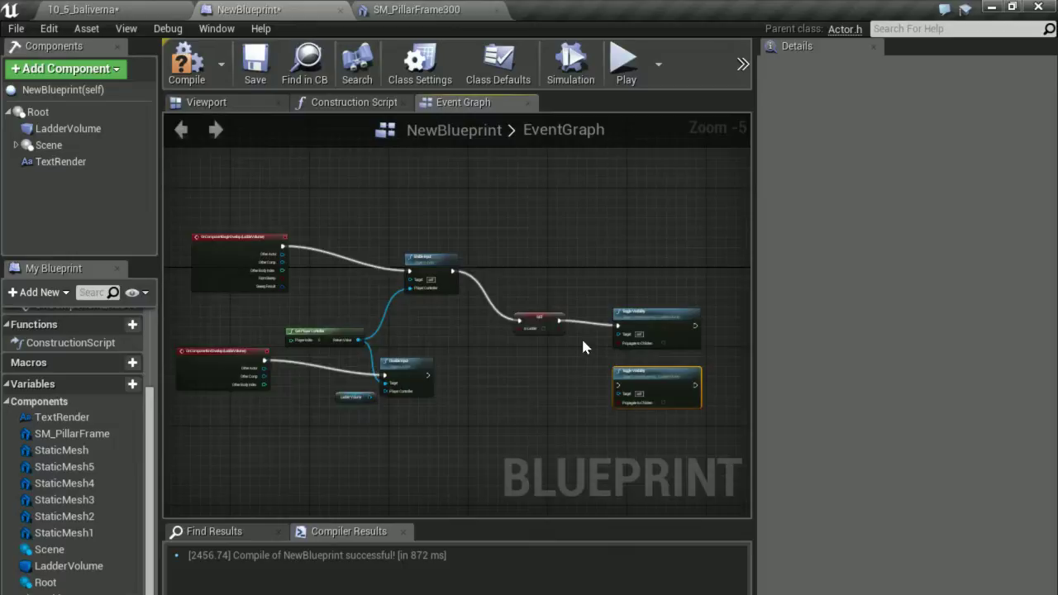
pyautogui.scroll(2, 579, 334)
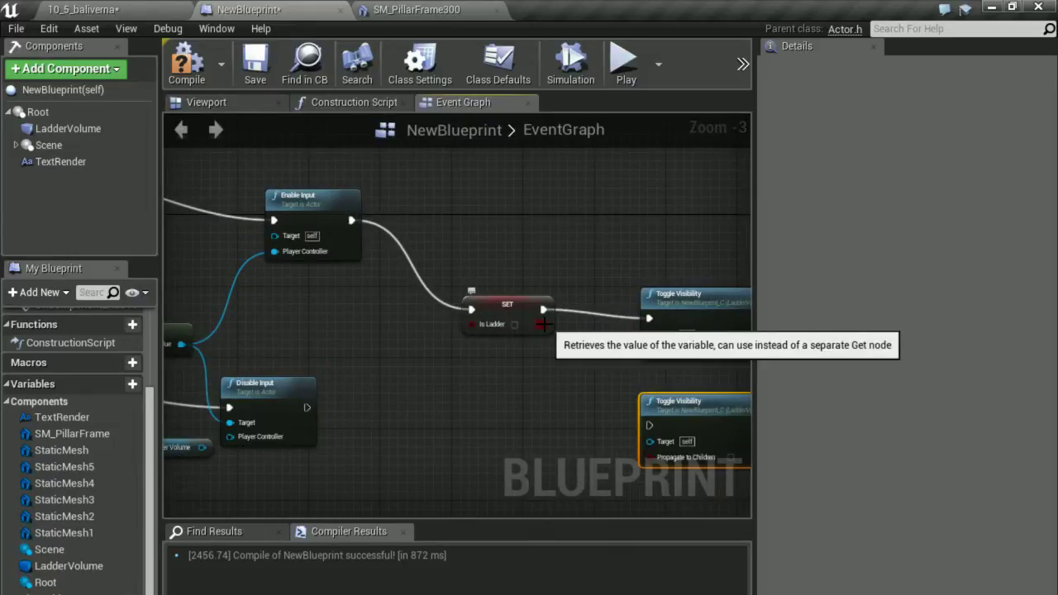
pyautogui.scroll(-1, 452, 364)
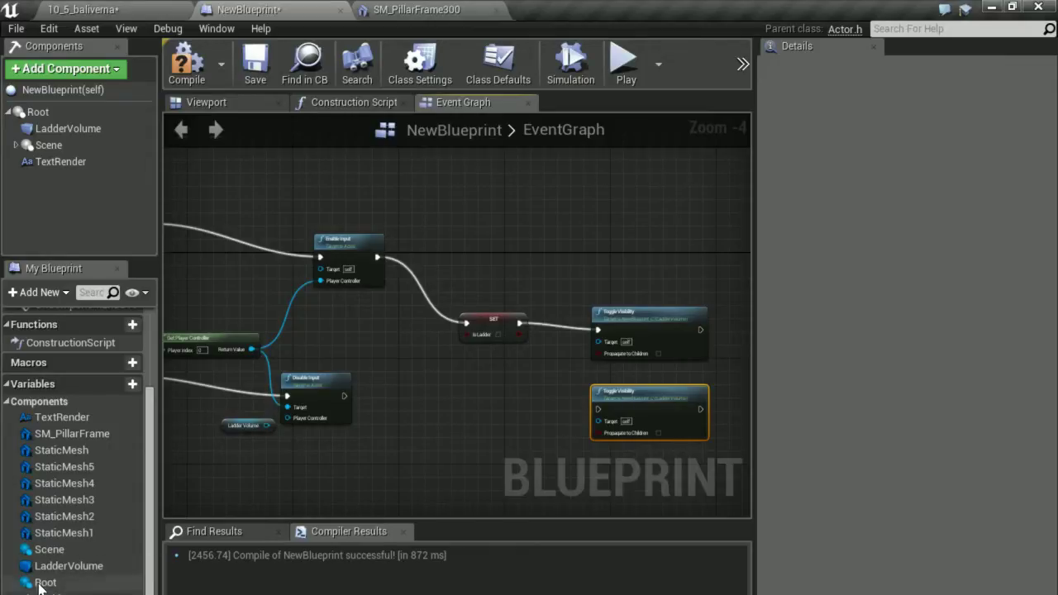
pyautogui.click(50, 163)
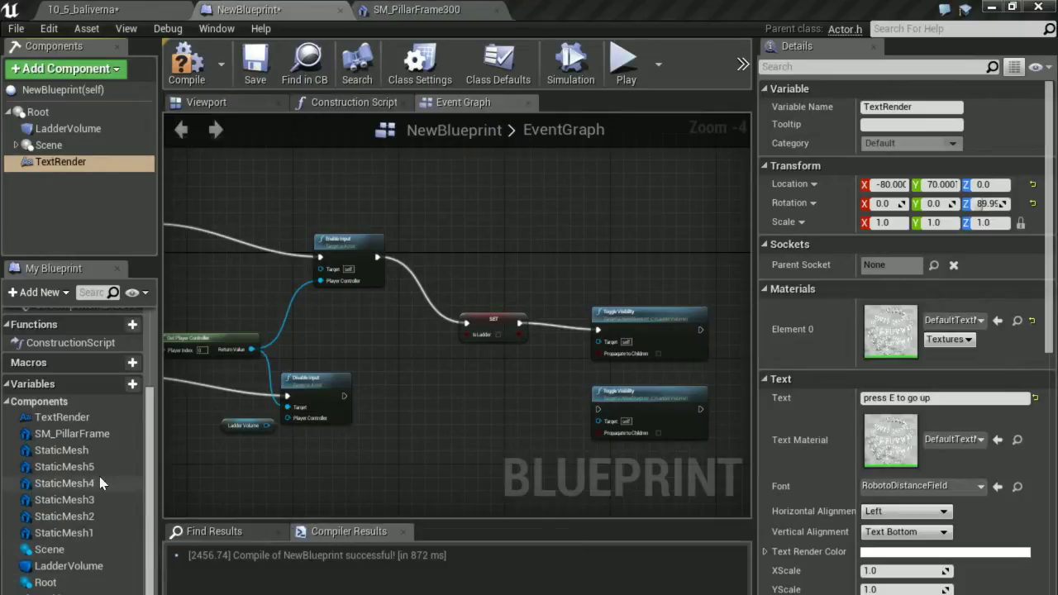
# Rename the TextRender component to 'Ladder Text' and drag a Ladder Text reference into the graph
pyautogui.click(63, 418)
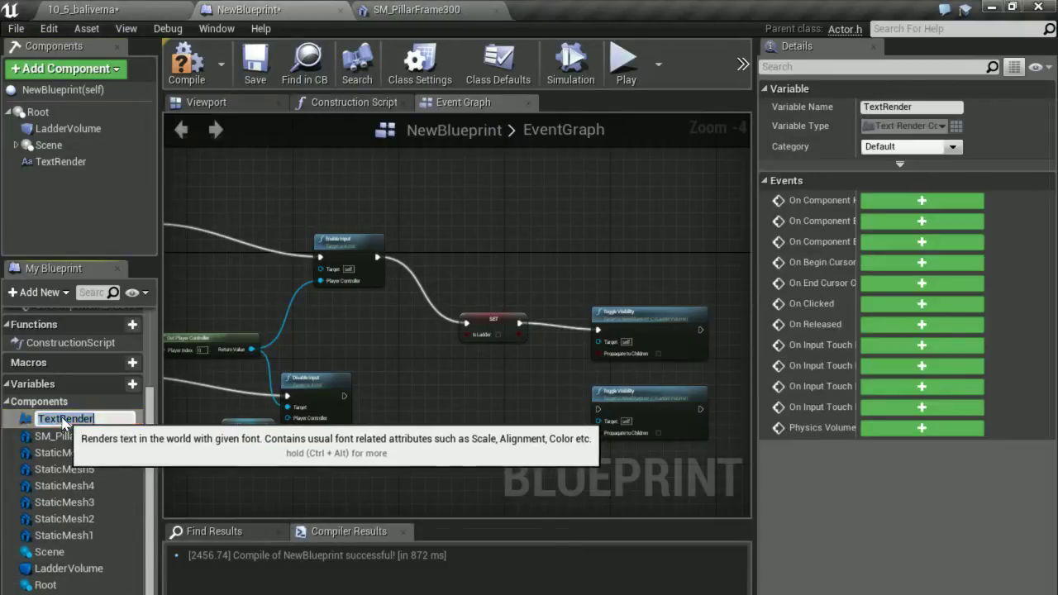
pyautogui.click(64, 418)
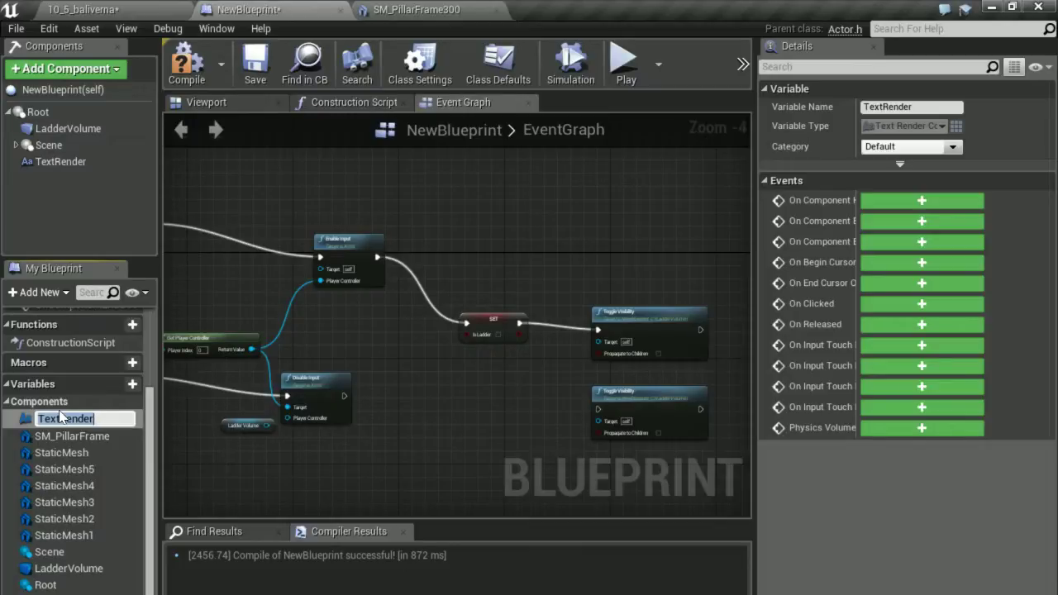
pyautogui.write('Ladder')
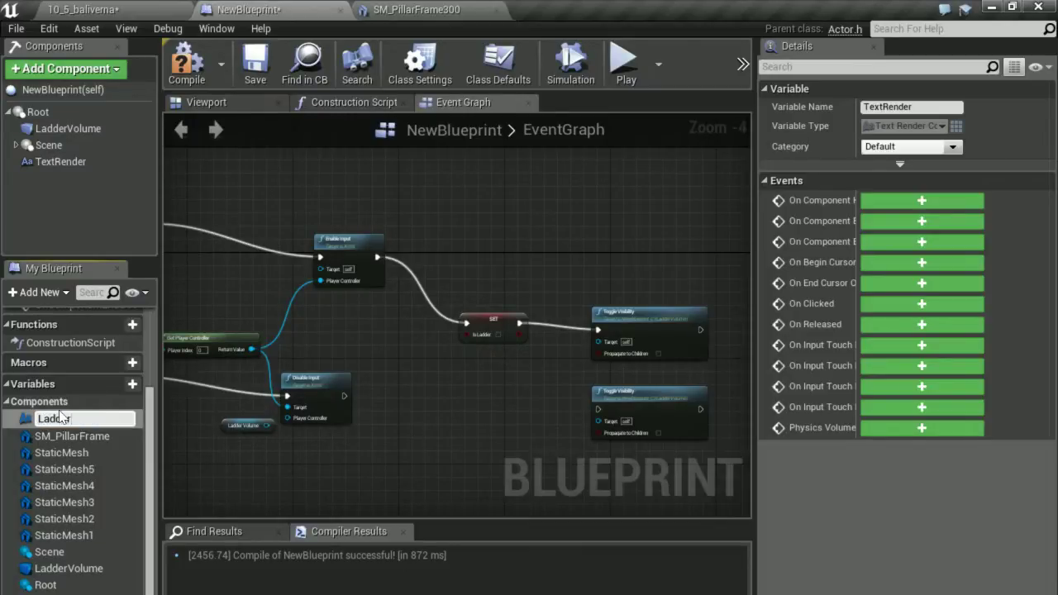
pyautogui.write(' Text')
pyautogui.press('Return')
pyautogui.moveTo(62, 418)
pyautogui.mouseDown()
pyautogui.moveTo(361, 454)
pyautogui.moveTo(437, 430)
pyautogui.mouseUp()
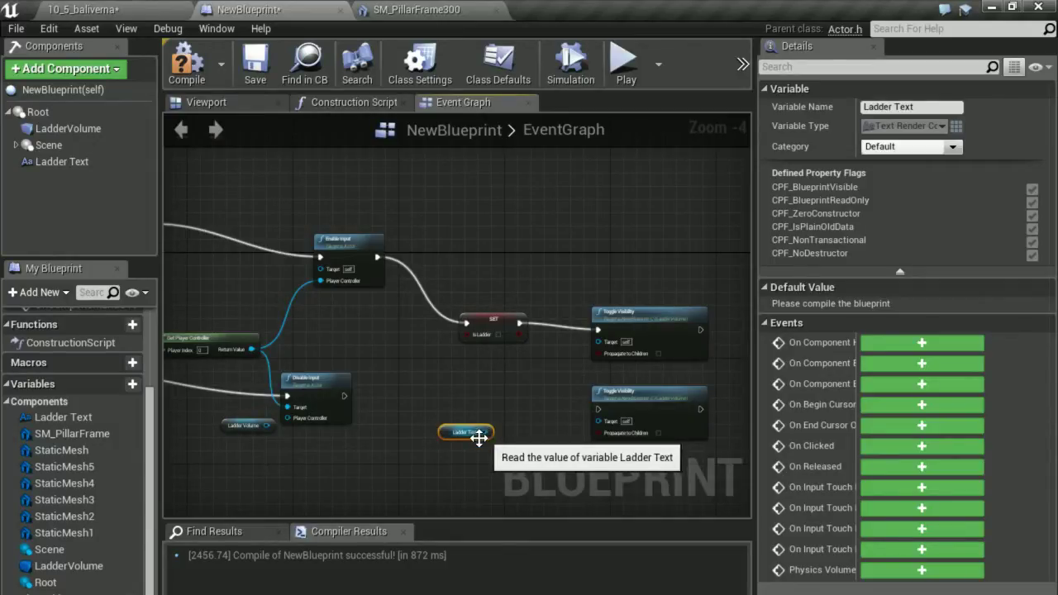
pyautogui.moveTo(483, 432)
pyautogui.mouseDown()
pyautogui.moveTo(591, 383)
pyautogui.moveTo(600, 341)
pyautogui.mouseUp()
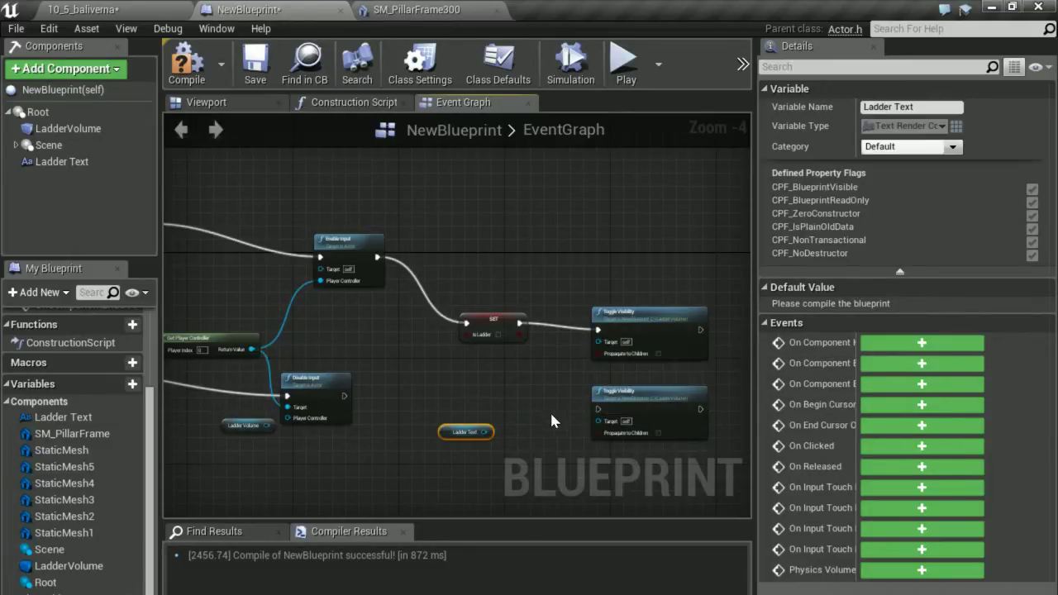
# Delete the extra Ladder Text node and cancel the Target-pin action search without adding anything
pyautogui.moveTo(59, 161)
pyautogui.mouseDown()
pyautogui.moveTo(466, 402)
pyautogui.moveTo(597, 344)
pyautogui.mouseUp()
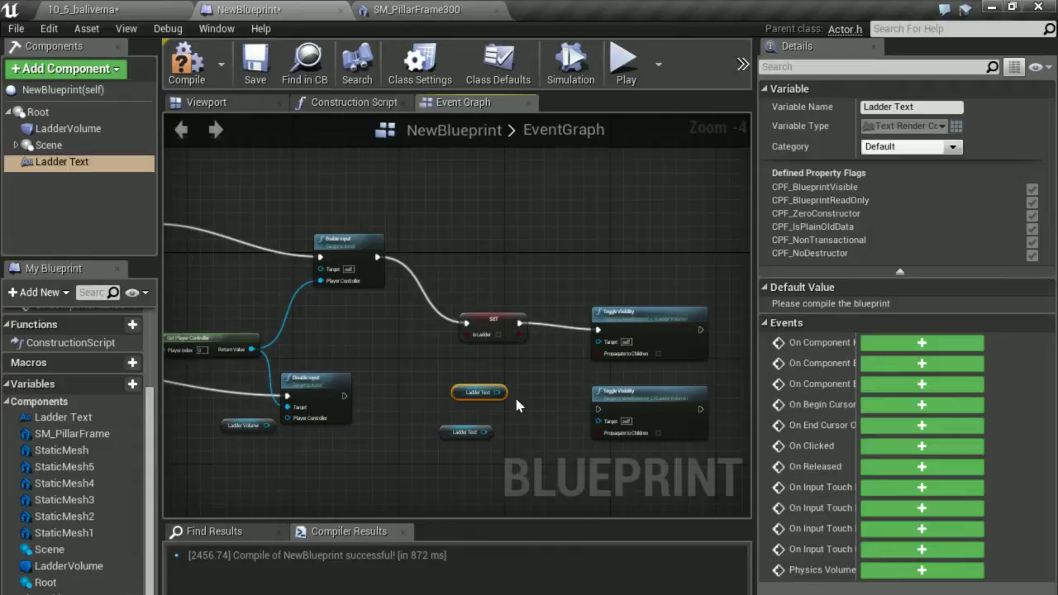
pyautogui.press('Delete')
pyautogui.moveTo(597, 342); pyautogui.dragTo(519, 388)
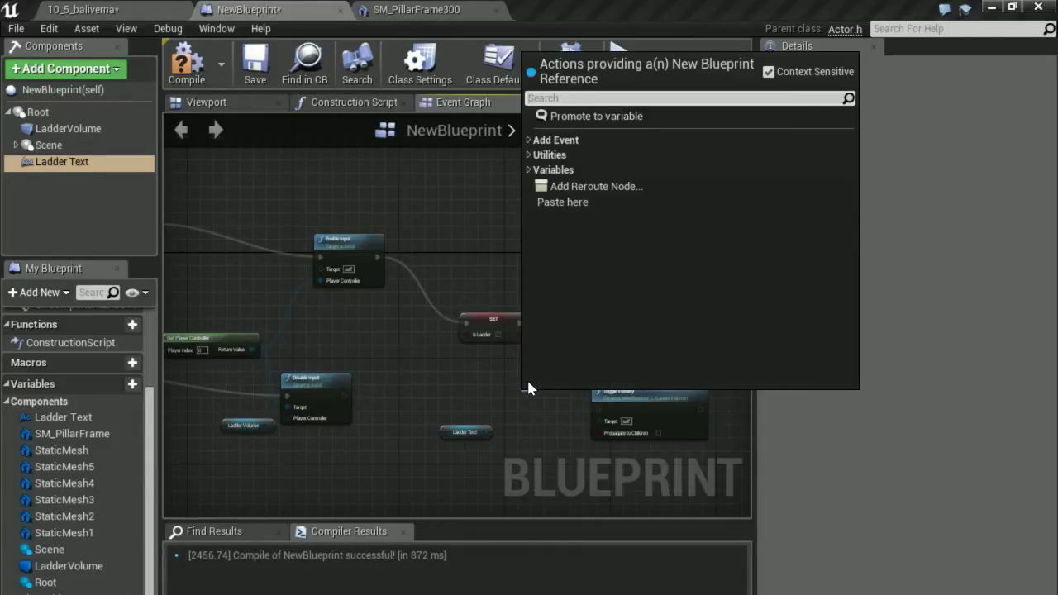
pyautogui.write('la')
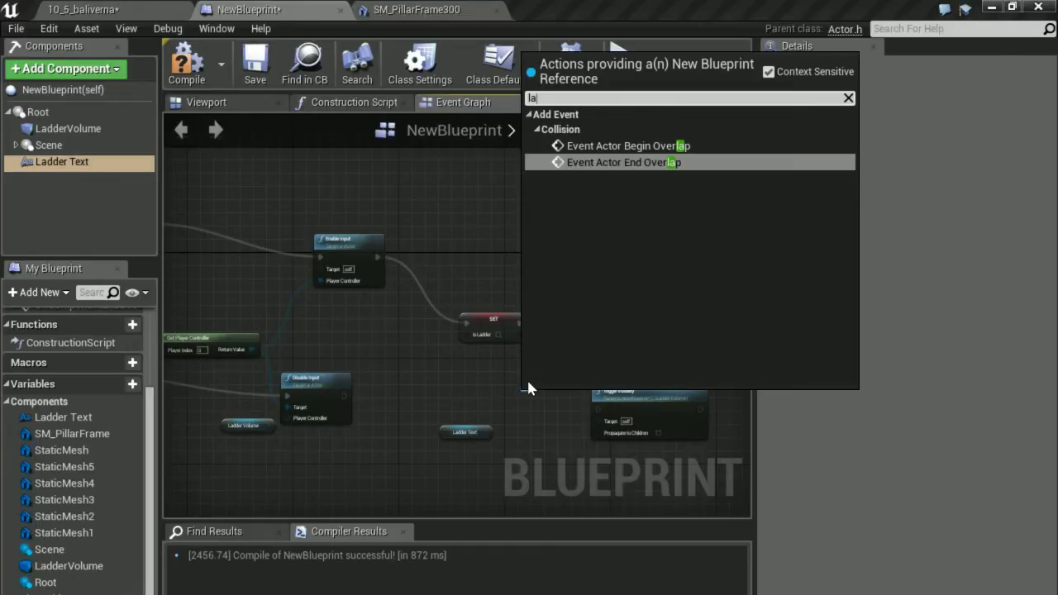
pyautogui.write('dd')
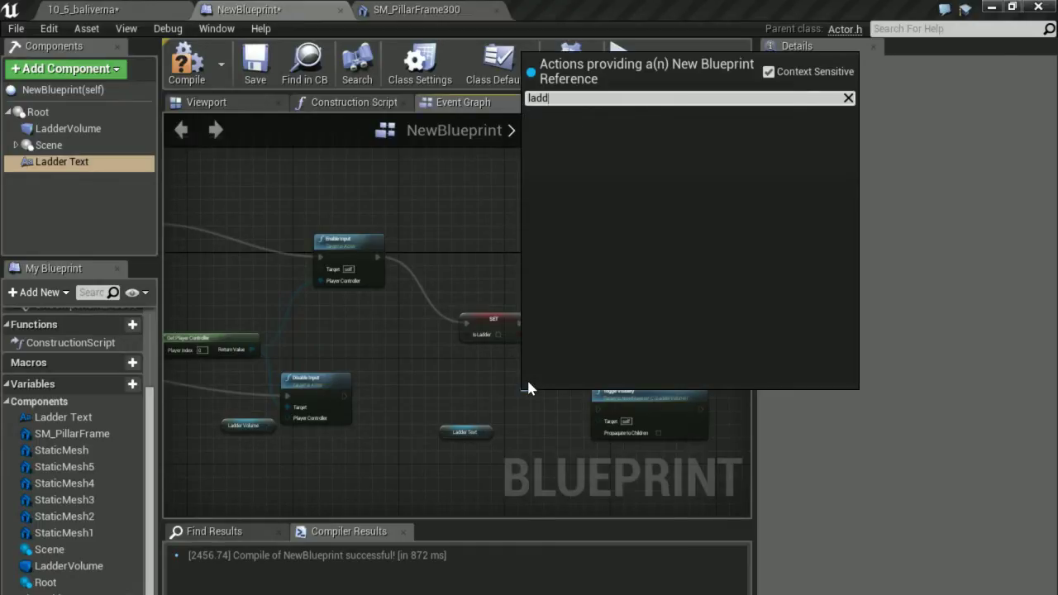
pyautogui.press('BackSpace')
pyautogui.press('BackSpace')
pyautogui.press('BackSpace')
pyautogui.press('BackSpace')
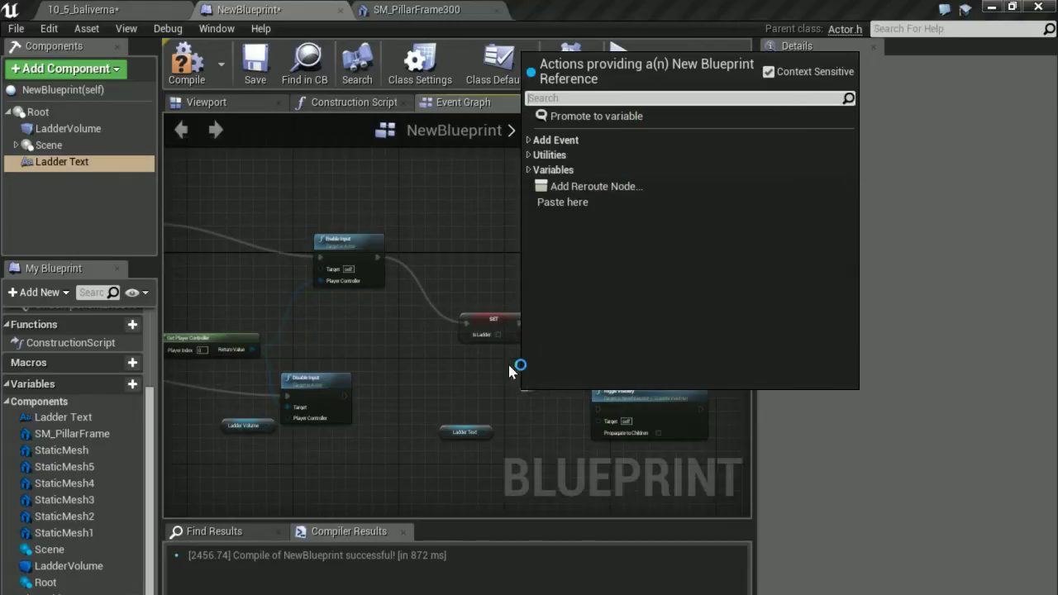
pyautogui.click(440, 364)
# Zoom in and shift the upper Toggle Visibility node slightly to the right
pyautogui.scroll(1, 576, 399)
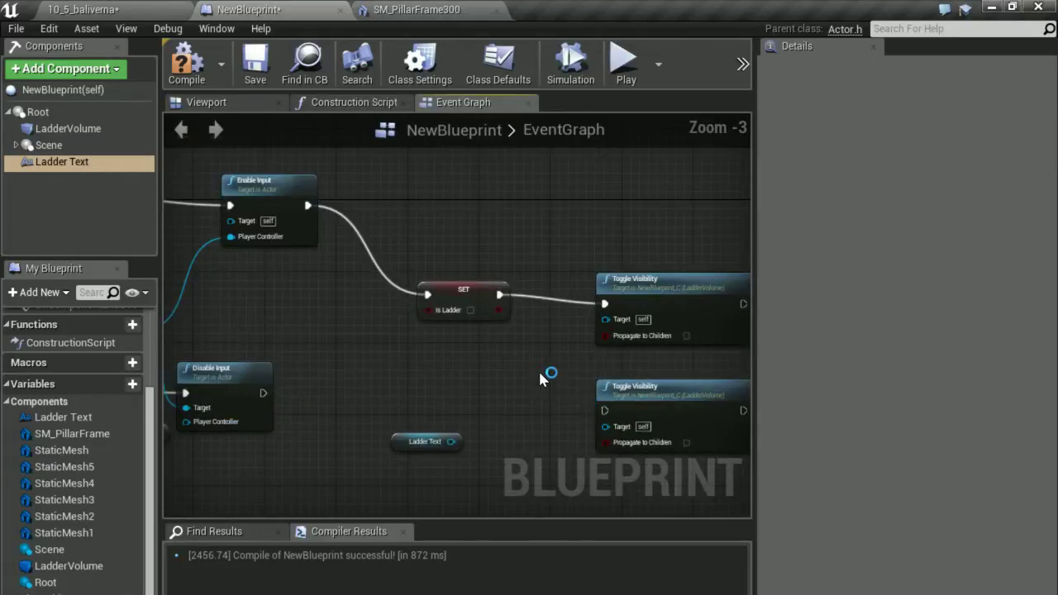
pyautogui.moveTo(535, 378); pyautogui.dragTo(453, 389, button='right')
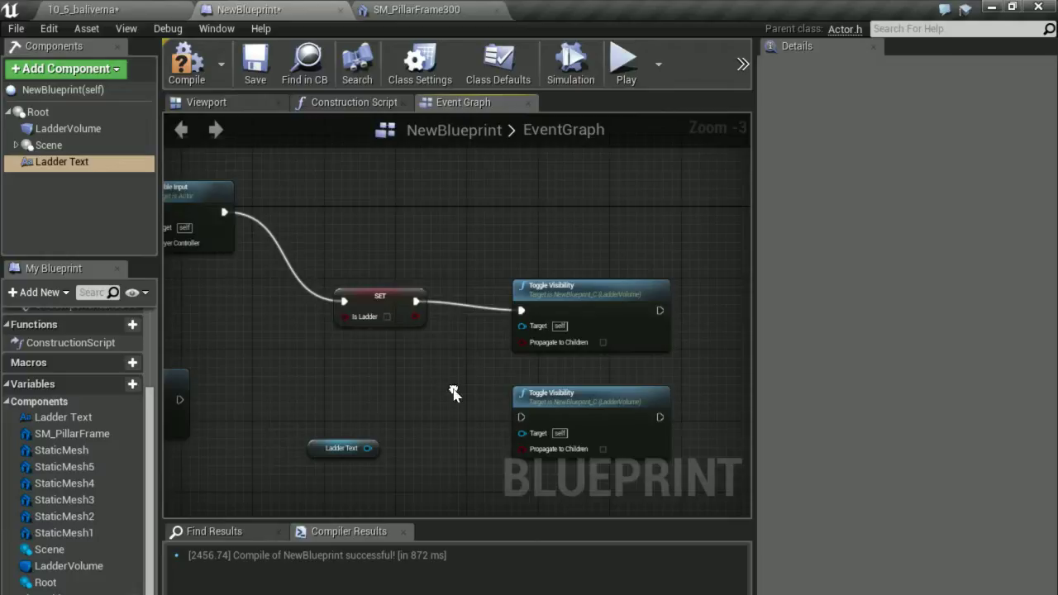
pyautogui.scroll(2, 595, 318)
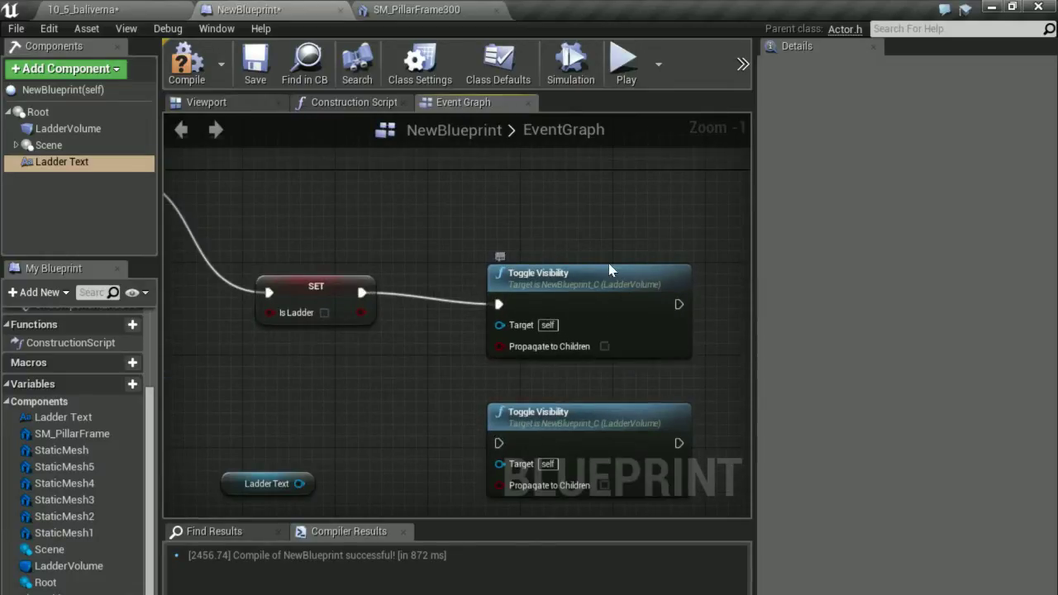
pyautogui.moveTo(596, 284); pyautogui.dragTo(643, 286)
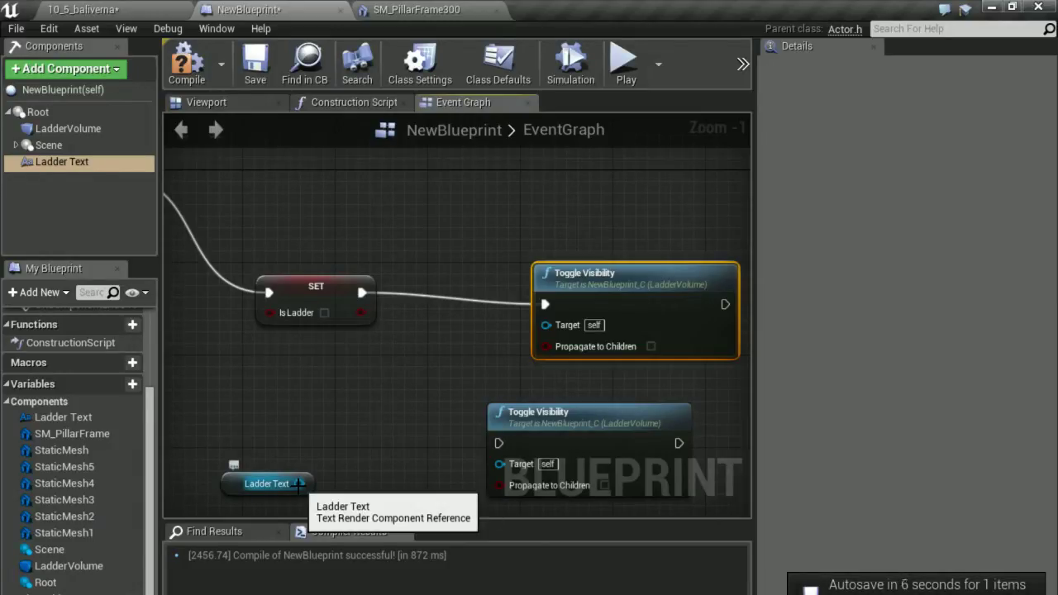
# Add a Toggle Visibility (Ladder Text) node from the Ladder Text pin and save the blueprint
pyautogui.moveTo(298, 483); pyautogui.dragTo(382, 417)
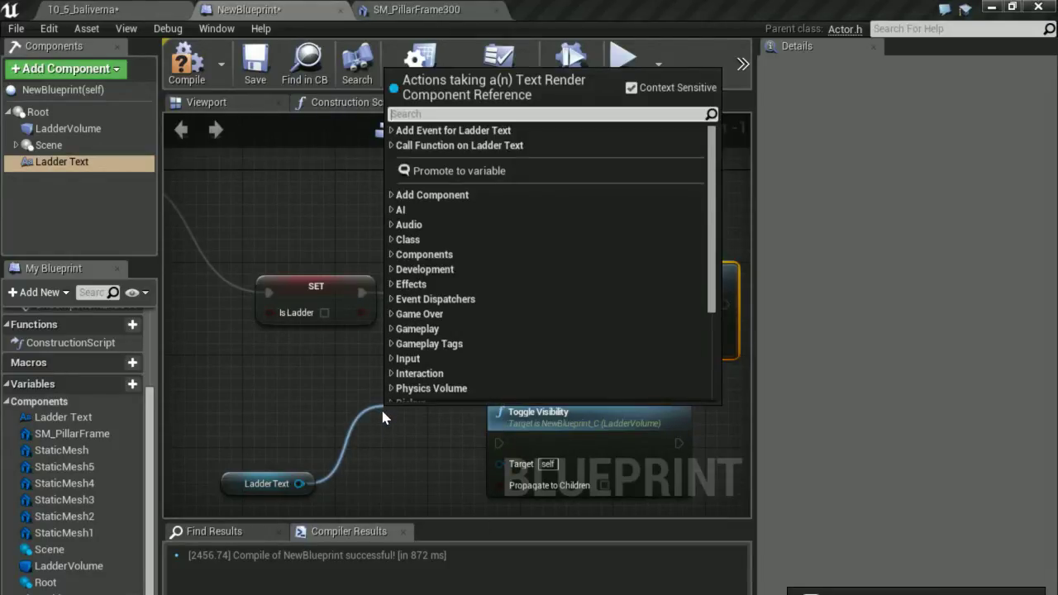
pyautogui.write('t')
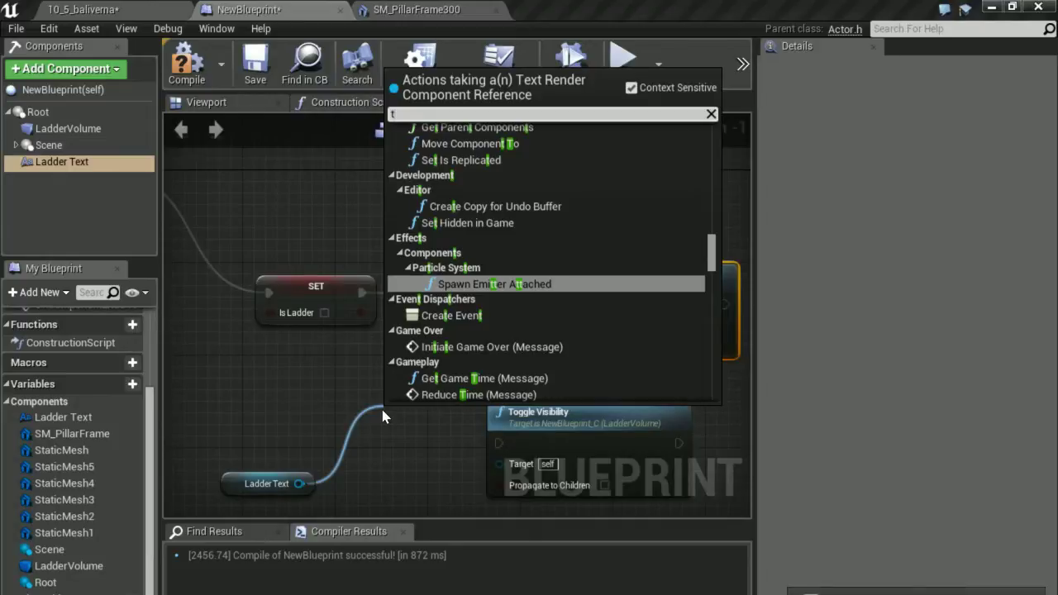
pyautogui.write('o')
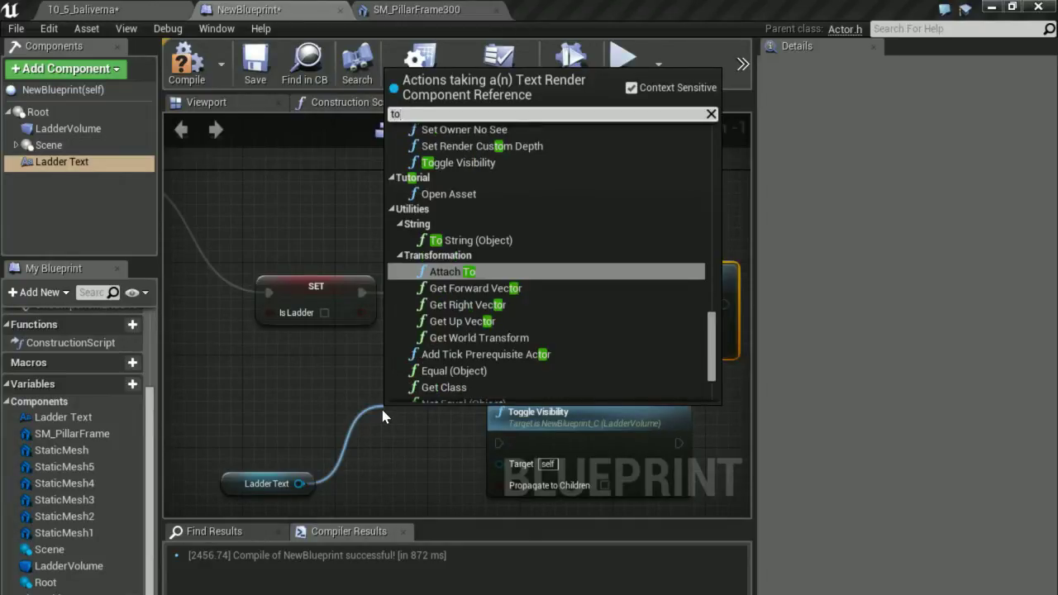
pyautogui.write('gg')
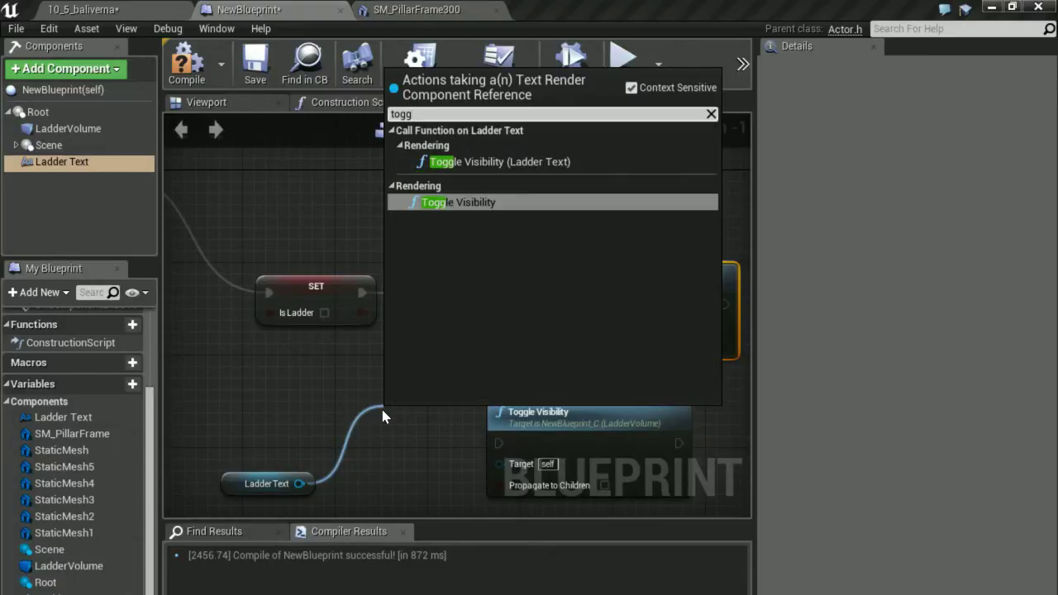
pyautogui.click(502, 162)
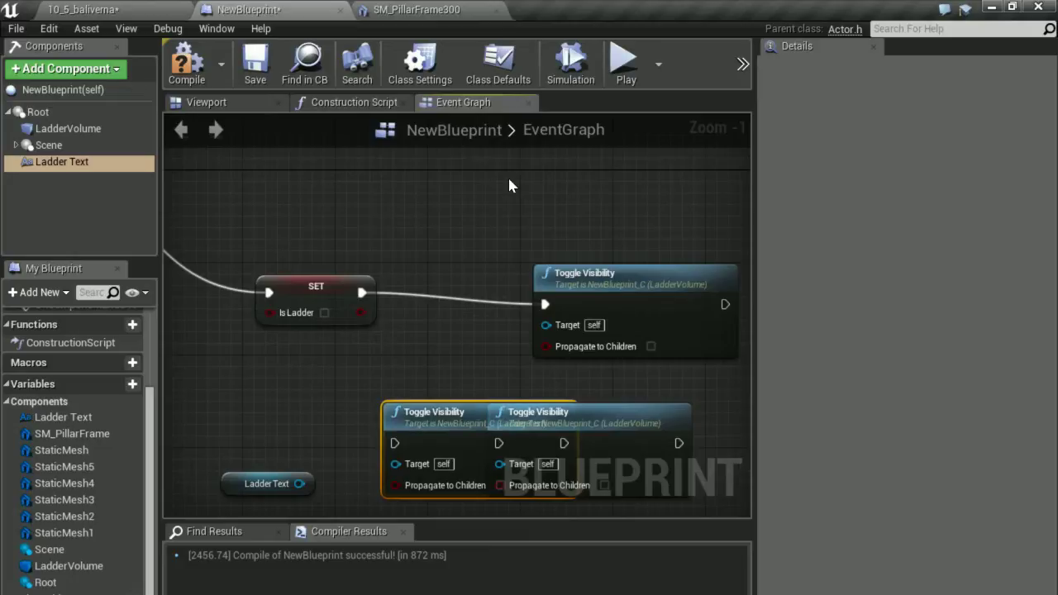
pyautogui.hotkey('ctrl', 's')
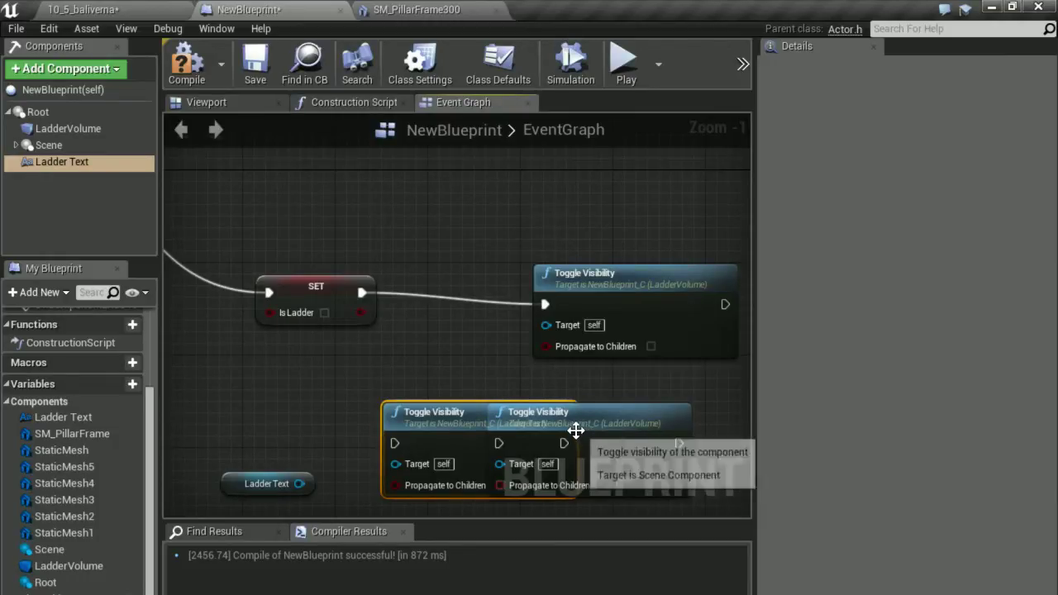
# Move the LadderVolume Toggle Visibility node toward the bottom-right and reframe the graph
pyautogui.moveTo(606, 425)
pyautogui.mouseDown()
pyautogui.moveTo(754, 478)
pyautogui.moveTo(694, 454)
pyautogui.mouseUp()
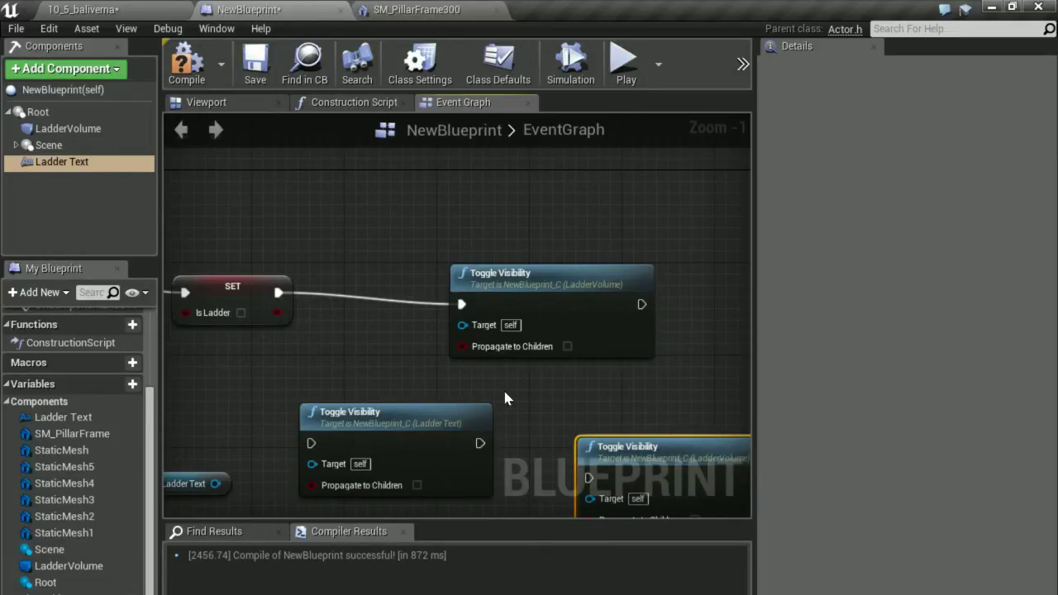
pyautogui.scroll(-2, 503, 373)
pyautogui.moveTo(523, 381); pyautogui.dragTo(545, 345, button='right')
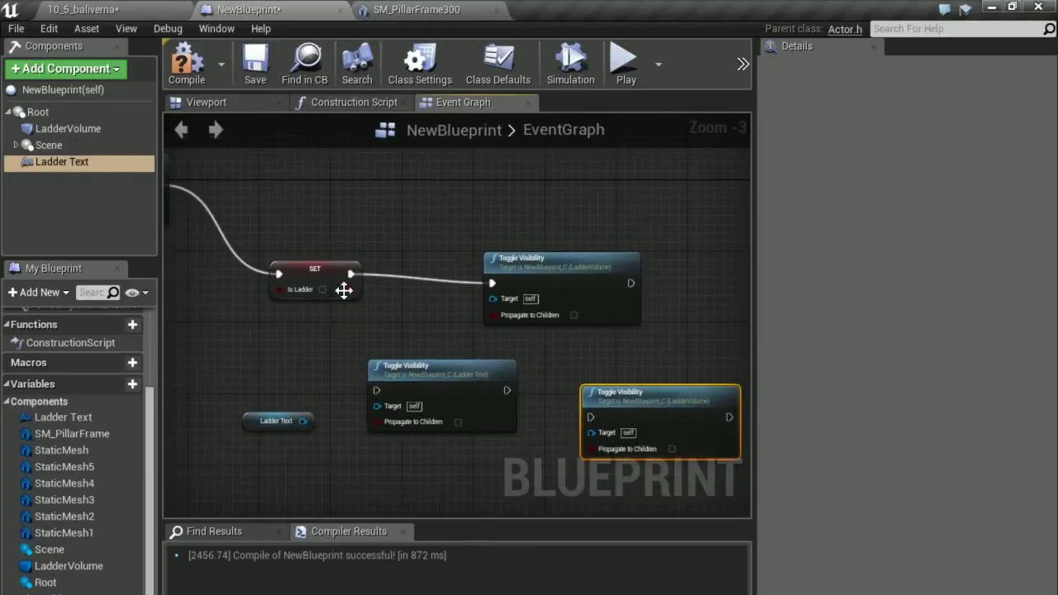
# Try wiring SET and Ladder Text into the toggle node, then delete that Ladder Text toggle node
pyautogui.moveTo(364, 298); pyautogui.dragTo(376, 390)
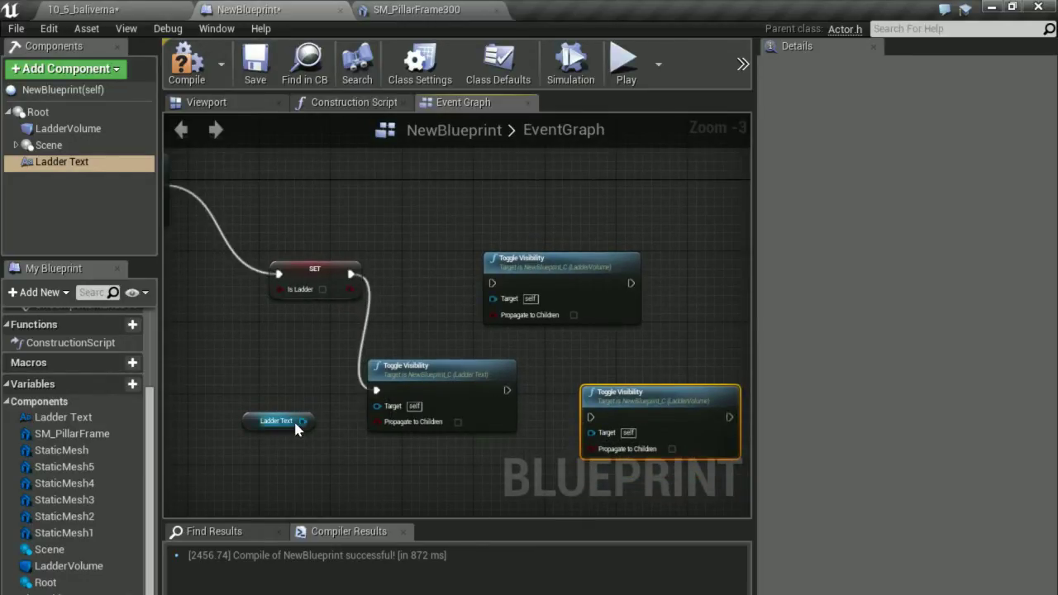
pyautogui.moveTo(303, 421); pyautogui.dragTo(376, 405)
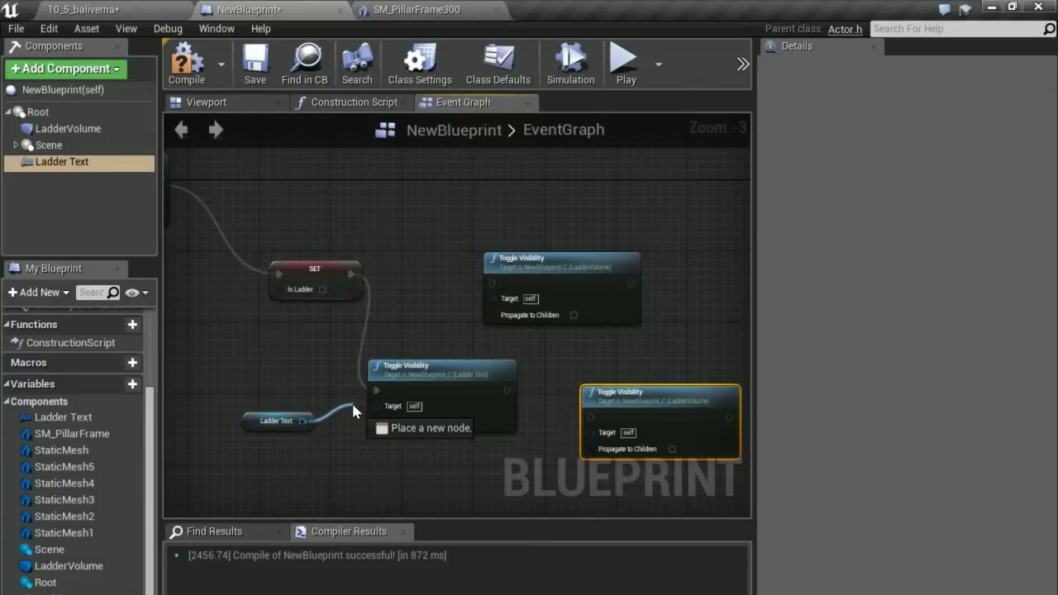
pyautogui.moveTo(376, 402); pyautogui.dragTo(367, 403)
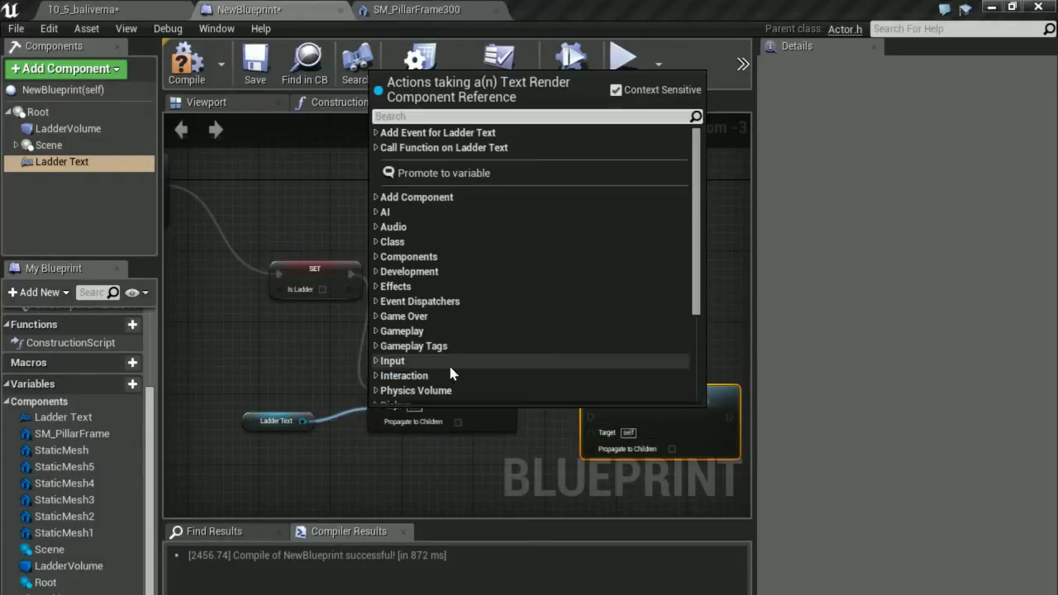
pyautogui.click(306, 356)
pyautogui.click(392, 361)
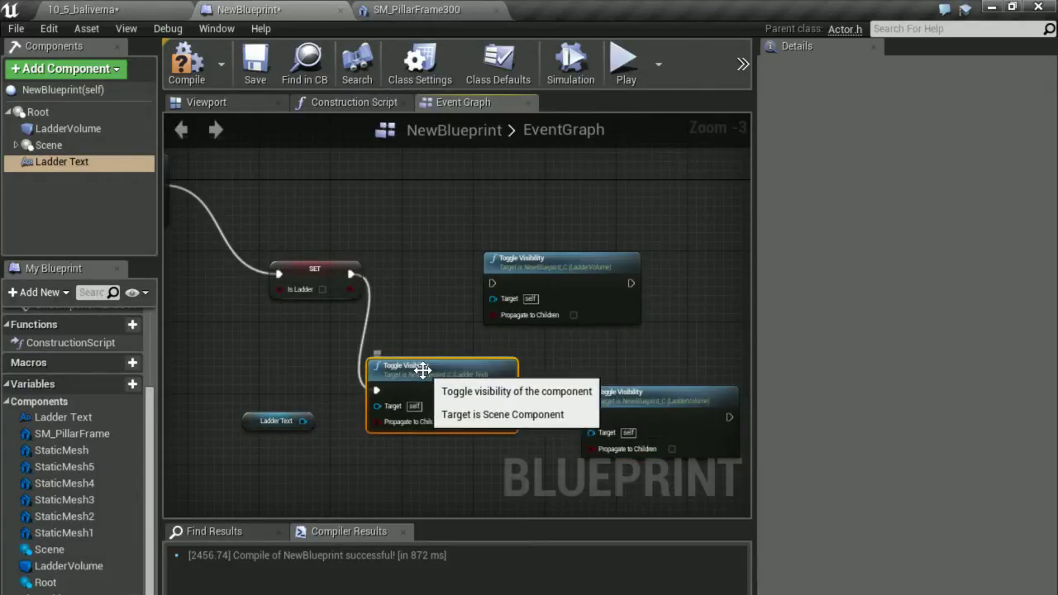
pyautogui.press('Delete')
# Add a new Toggle Visibility node from Ladder Text and wire SET isLadder's exec into it
pyautogui.moveTo(303, 421); pyautogui.dragTo(408, 382)
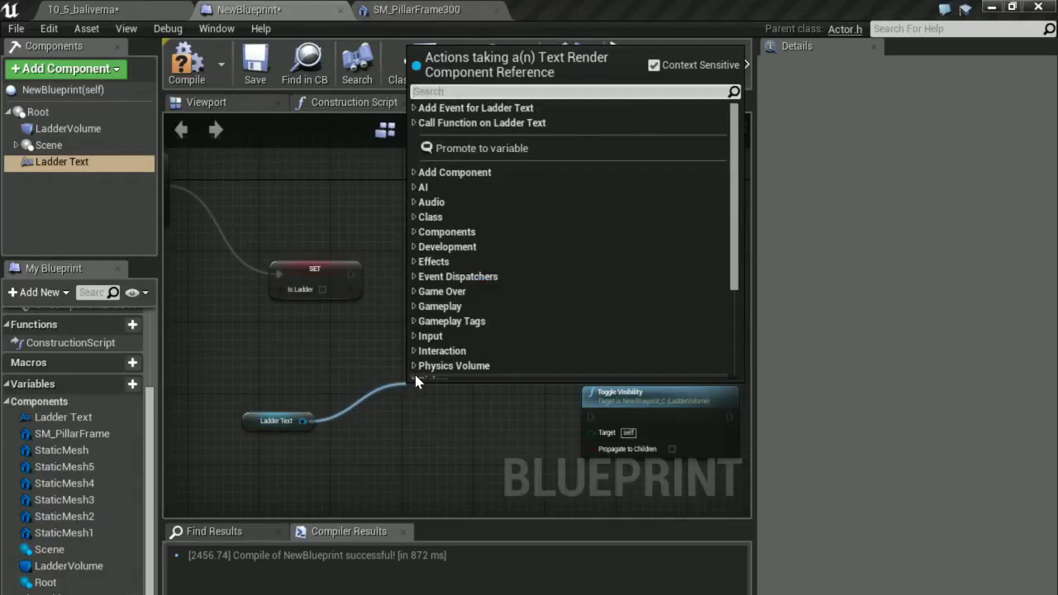
pyautogui.write('t')
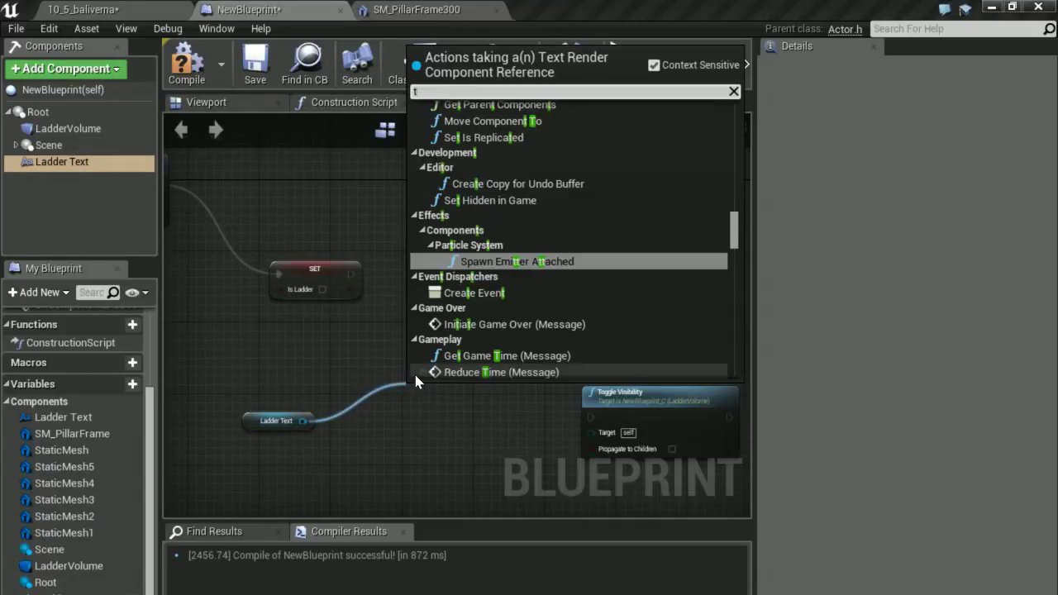
pyautogui.write('ogg')
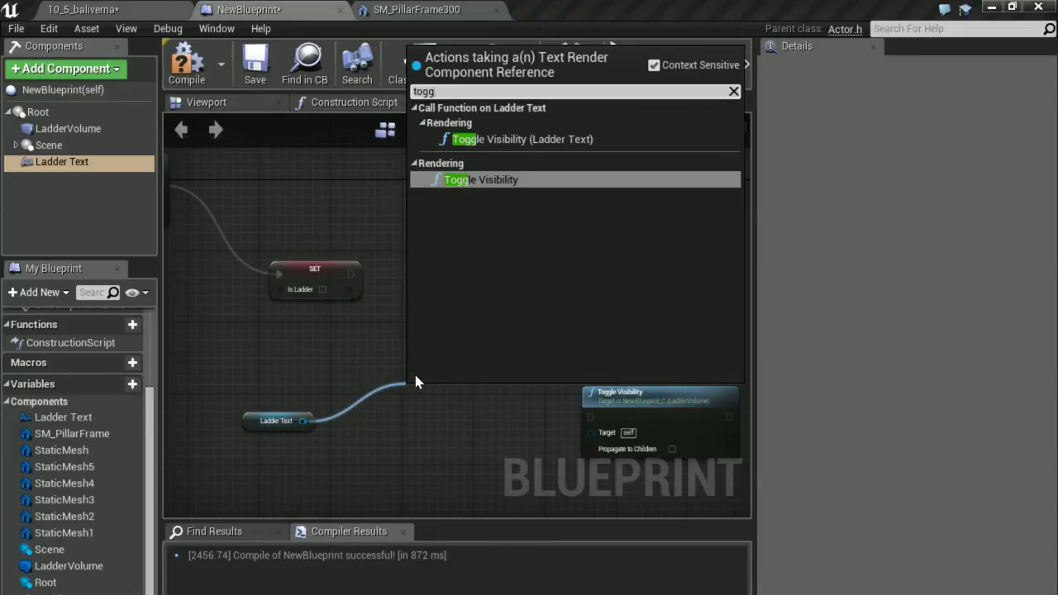
pyautogui.click(501, 180)
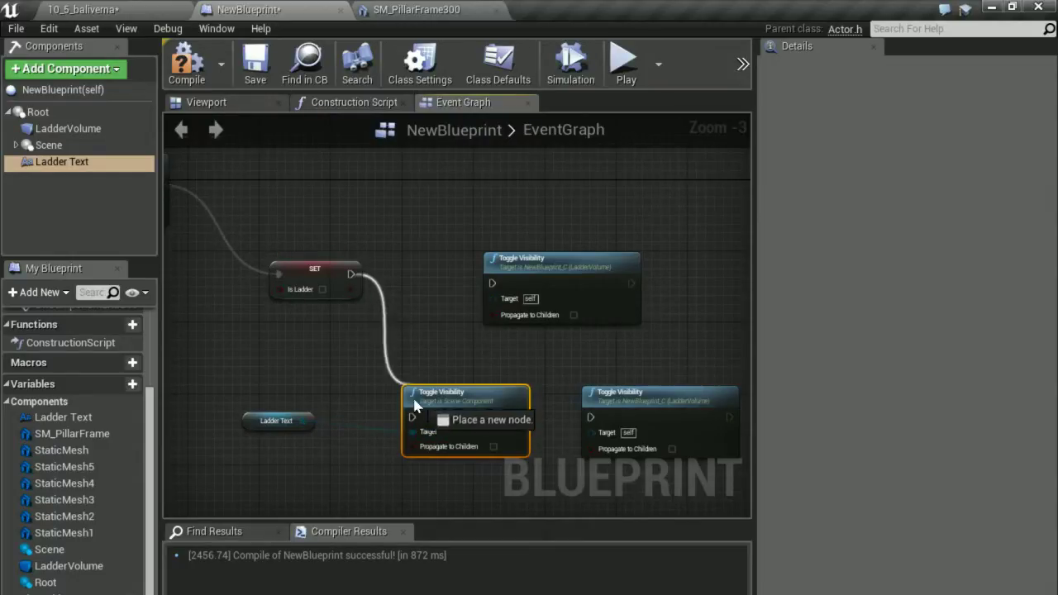
pyautogui.moveTo(351, 273); pyautogui.dragTo(412, 416)
# Delete both leftover LadderVolume Toggle Visibility nodes
pyautogui.click(582, 263)
pyautogui.press('Delete')
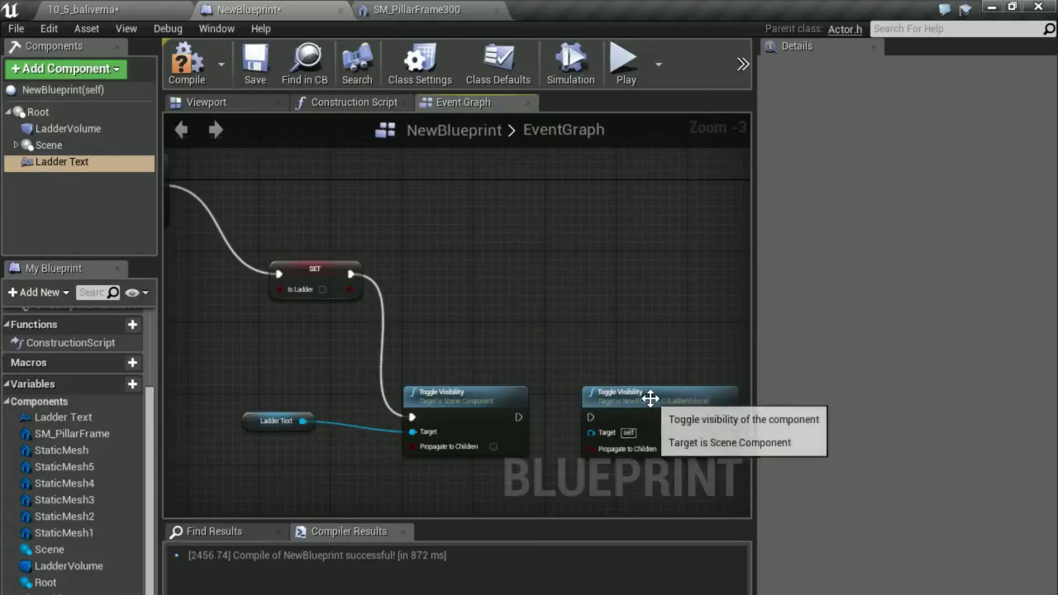
pyautogui.click(649, 396)
pyautogui.press('Delete')
pyautogui.scroll(-1, 576, 312)
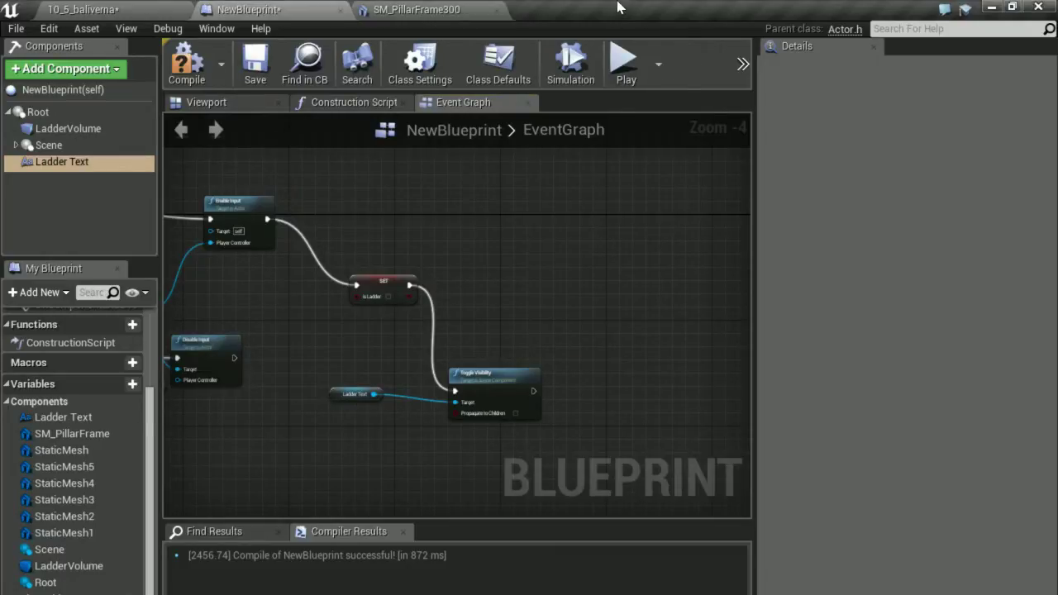
# Shrink the editor into a smaller window, minimize the folder window, and move the editor up
pyautogui.moveTo(615, 8); pyautogui.dragTo(679, 235)
pyautogui.click(709, 117)
pyautogui.click(707, 116)
pyautogui.moveTo(637, 246)
pyautogui.mouseDown()
pyautogui.moveTo(657, 171)
pyautogui.moveTo(703, 110)
pyautogui.mouseUp()
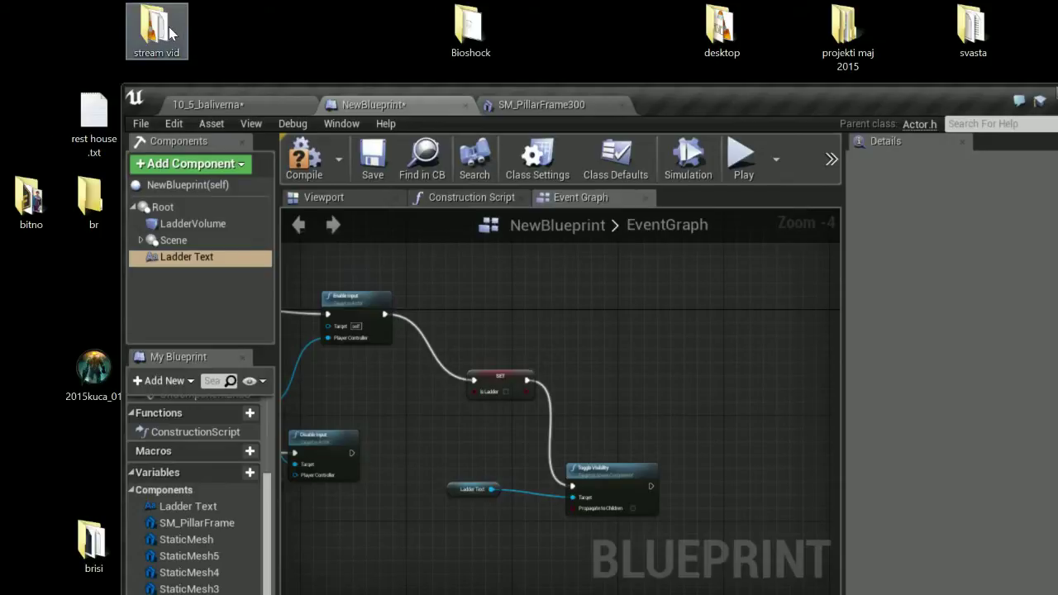
# Open and minimize the stream vid folder, then open bitno and move it mostly off screen
pyautogui.doubleClick(165, 30)
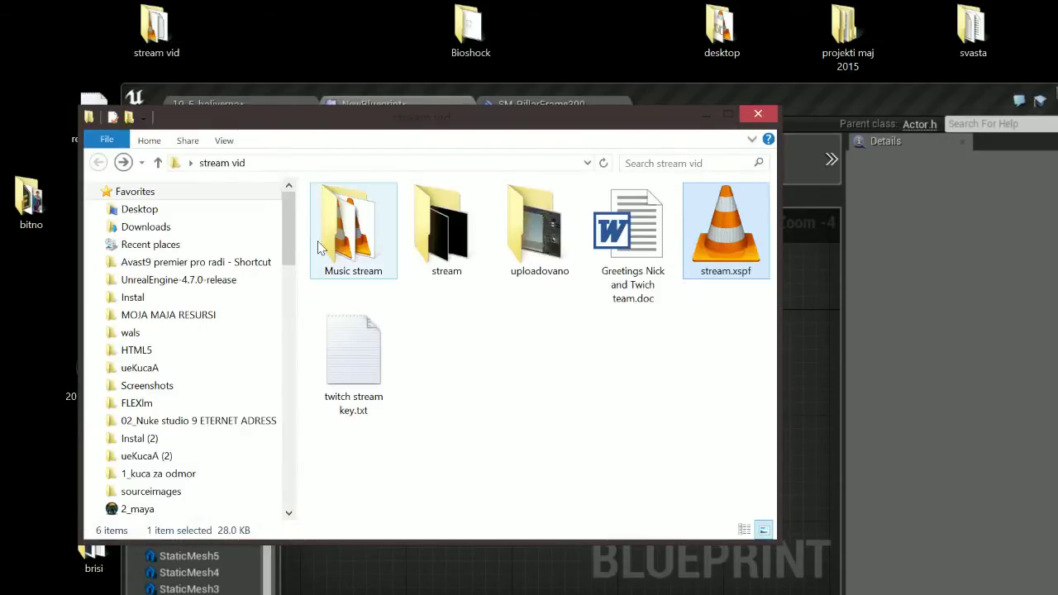
pyautogui.click(708, 114)
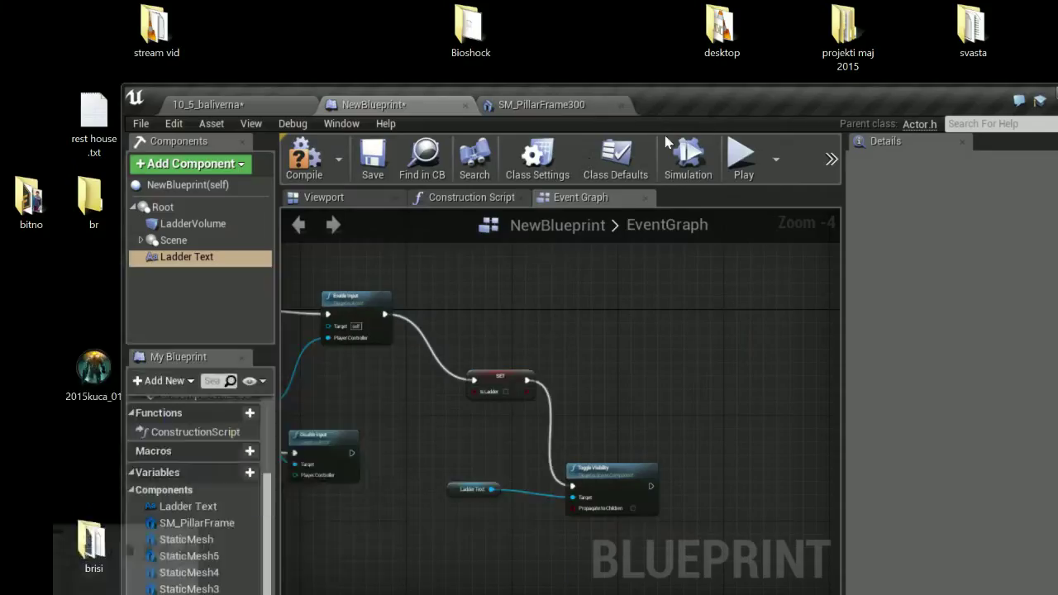
pyautogui.doubleClick(25, 202)
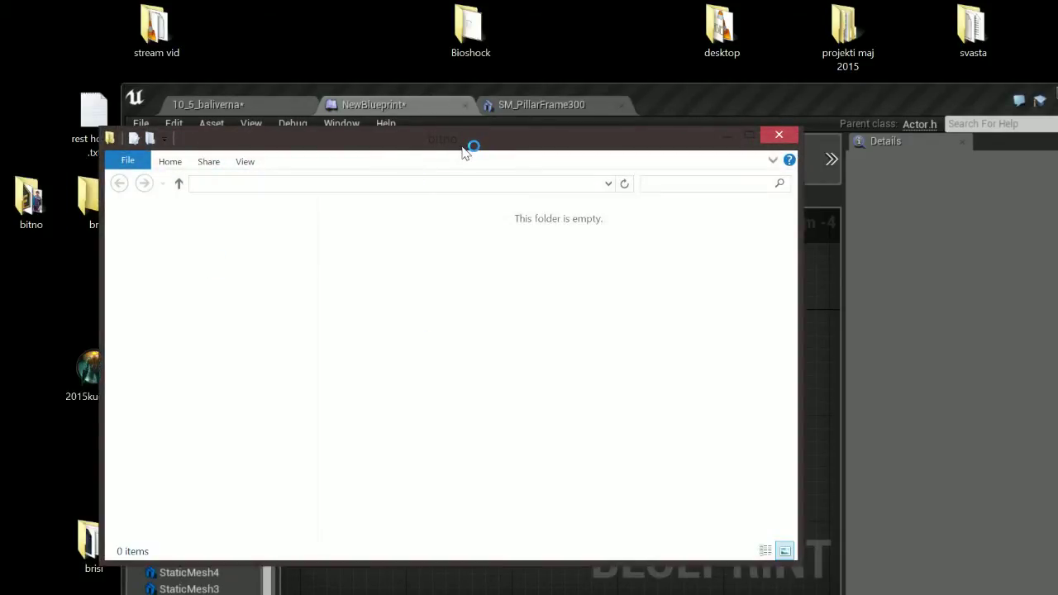
pyautogui.moveTo(463, 152); pyautogui.dragTo(0, 215)
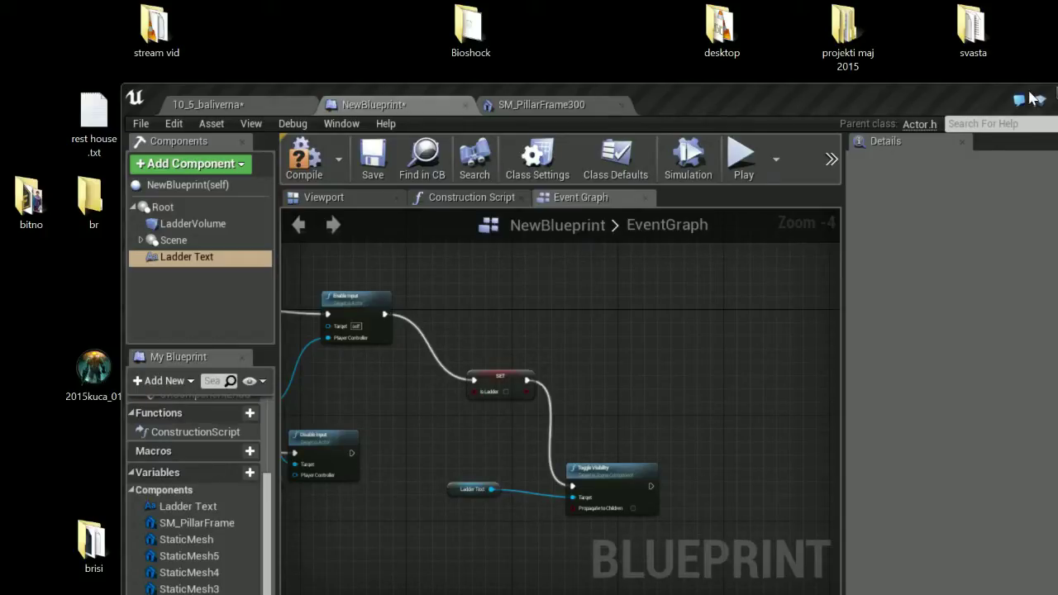
# Shift the editor window left and maximize it to full screen
pyautogui.moveTo(1053, 110); pyautogui.dragTo(922, 116)
pyautogui.click(933, 102)
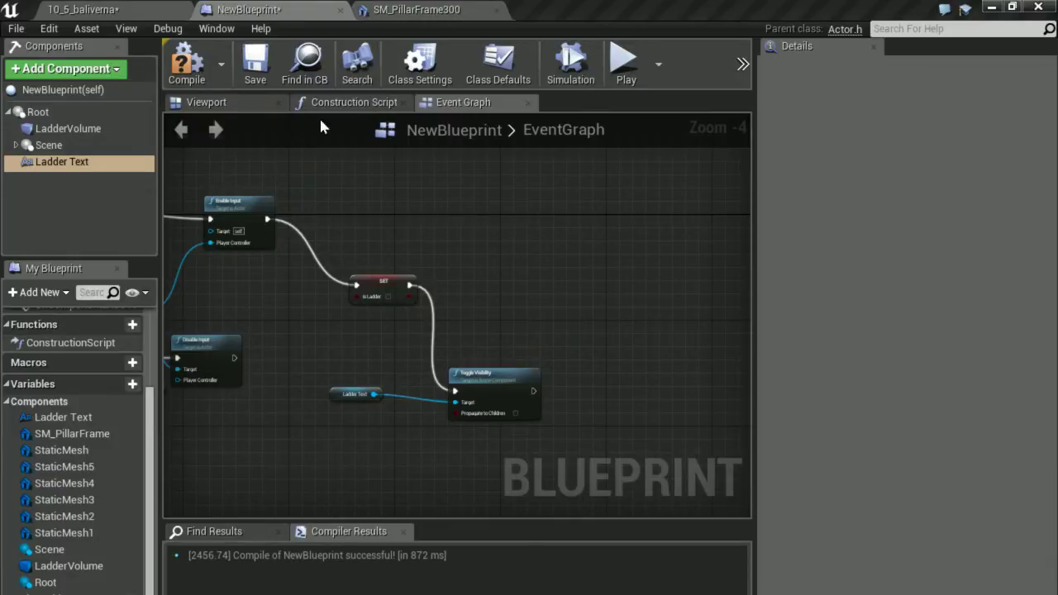
pyautogui.rightClick(638, 295)
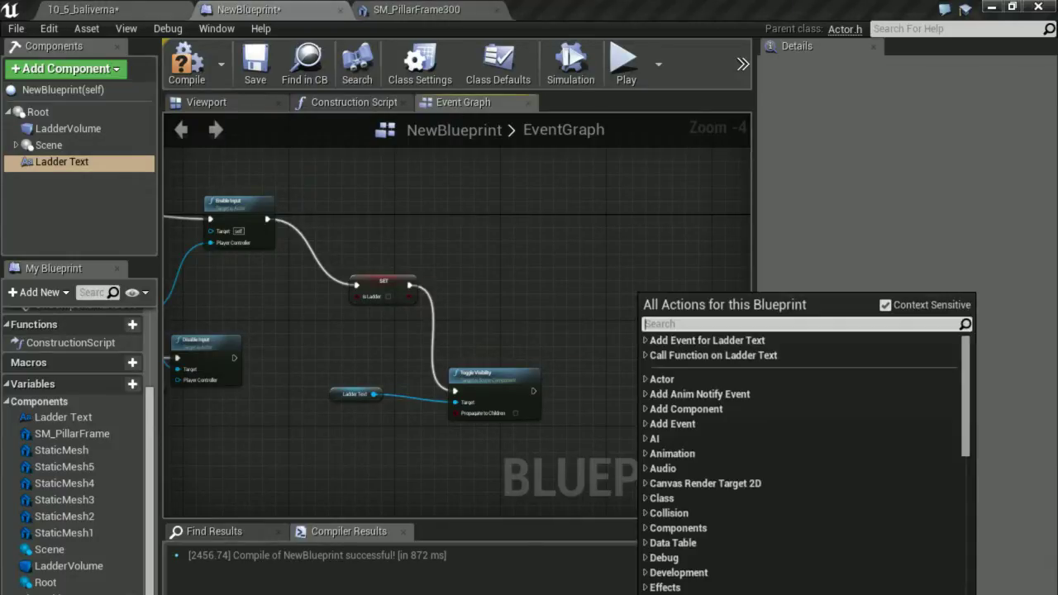
pyautogui.press('Escape')
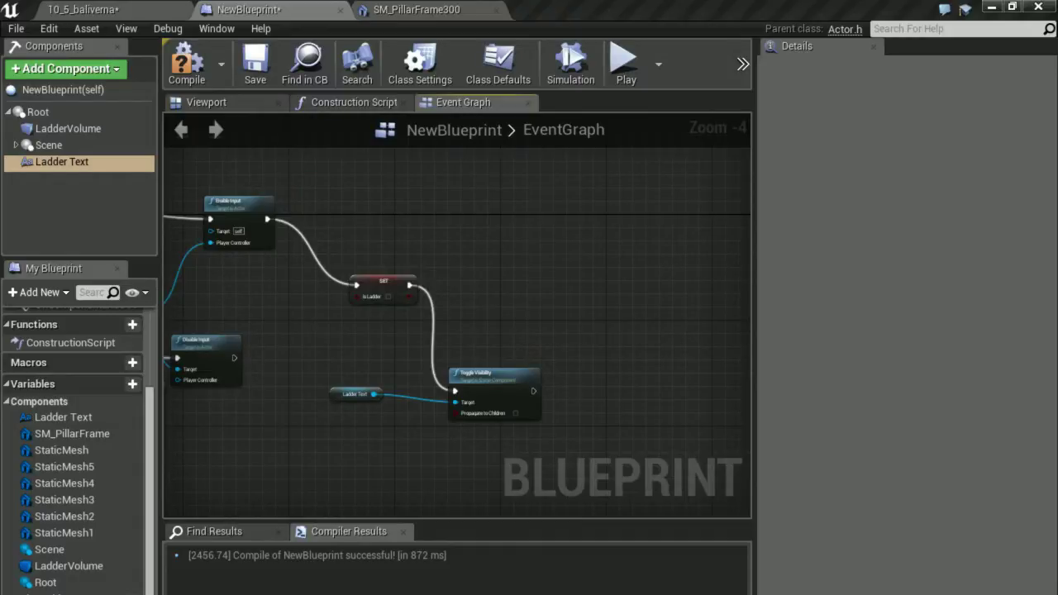
# Restore the editor to a smaller window, paste the copied file into stream vid, and open stream.xspf
pyautogui.doubleClick(727, 9)
pyautogui.doubleClick(153, 29)
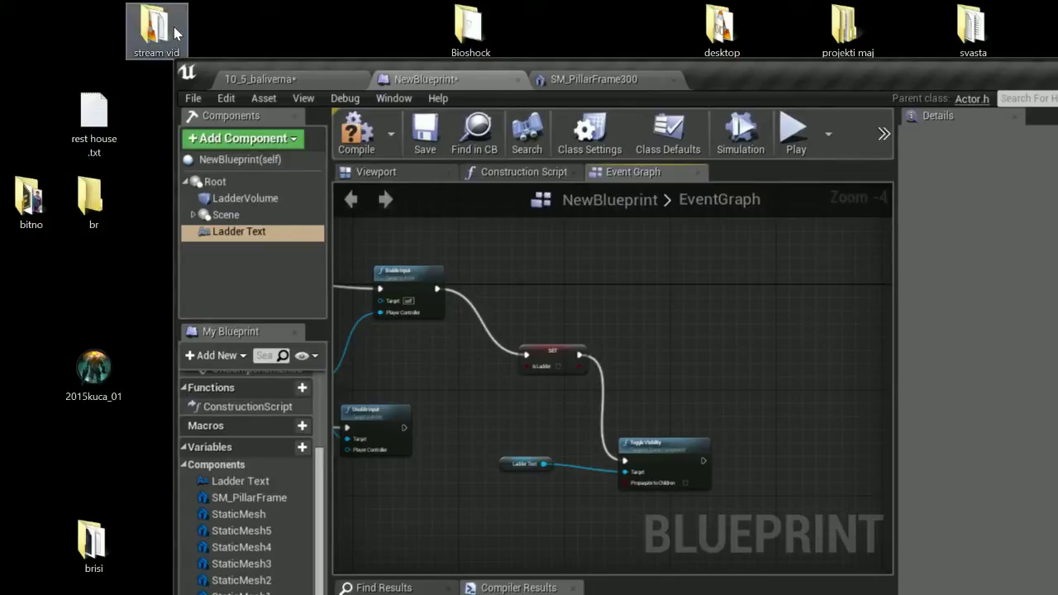
pyautogui.rightClick(551, 366)
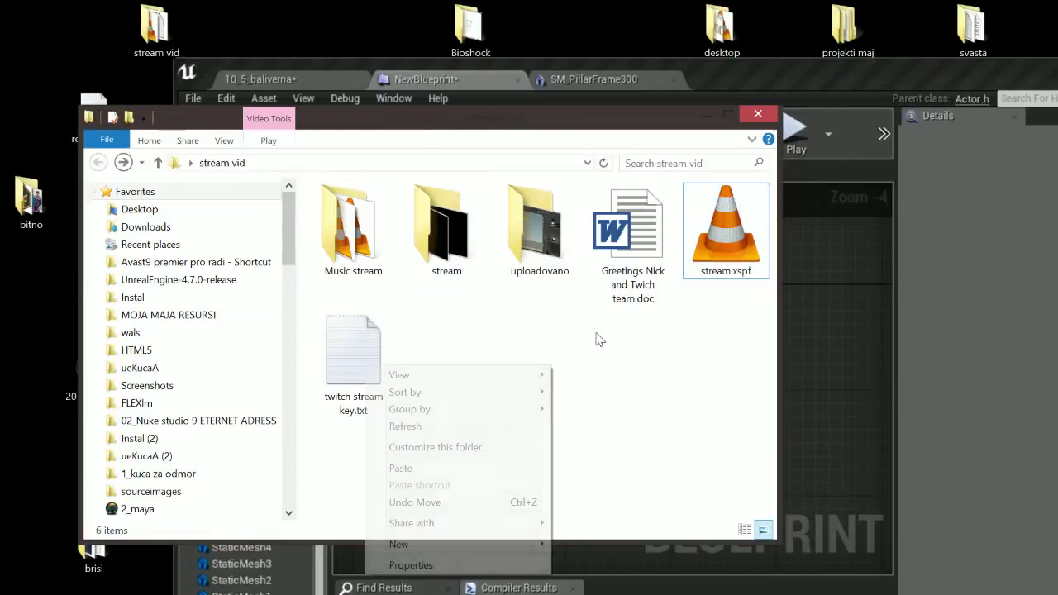
pyautogui.click(470, 469)
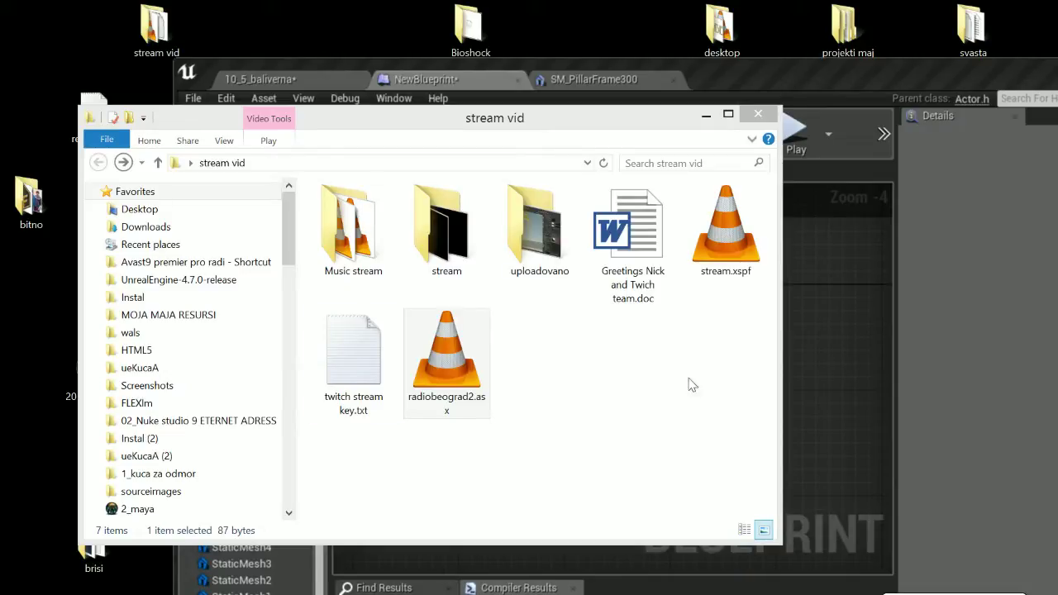
pyautogui.doubleClick(741, 244)
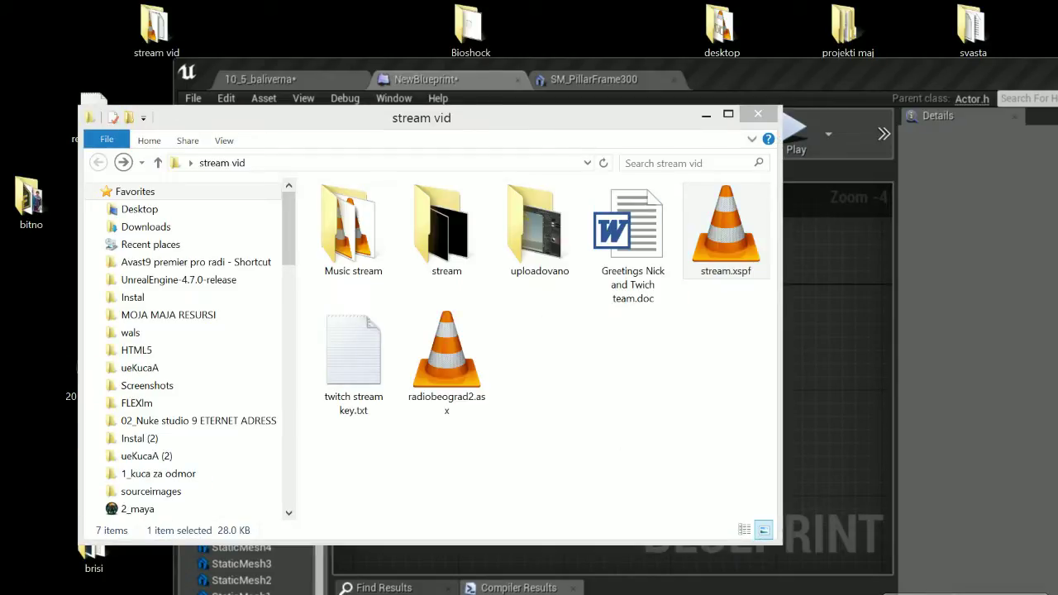
# Minimize the stream vid folder window, reopen it from the desktop, and minimize it again
pyautogui.click(737, 140)
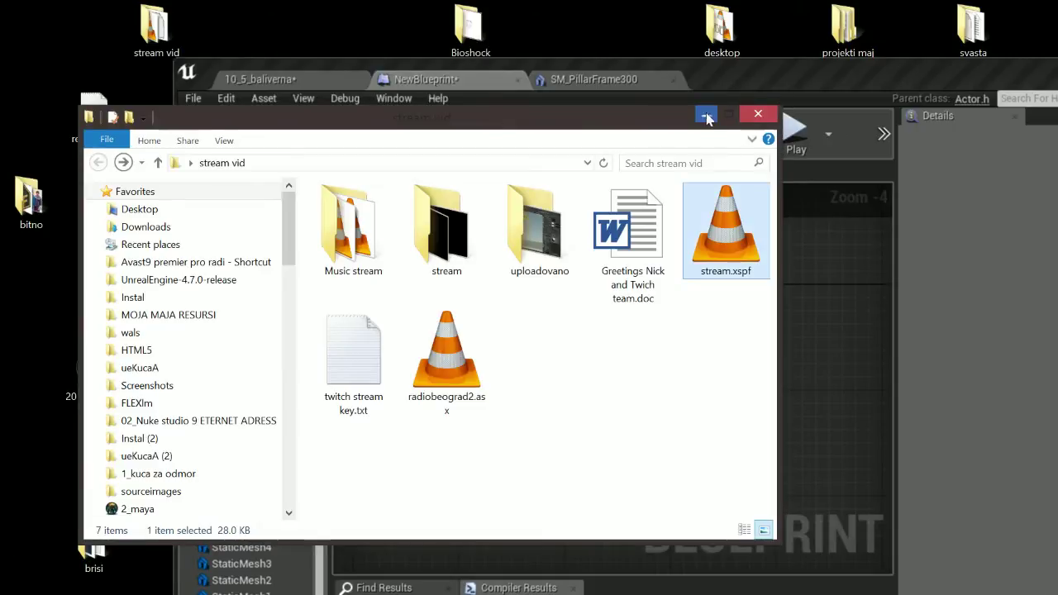
pyautogui.click(706, 115)
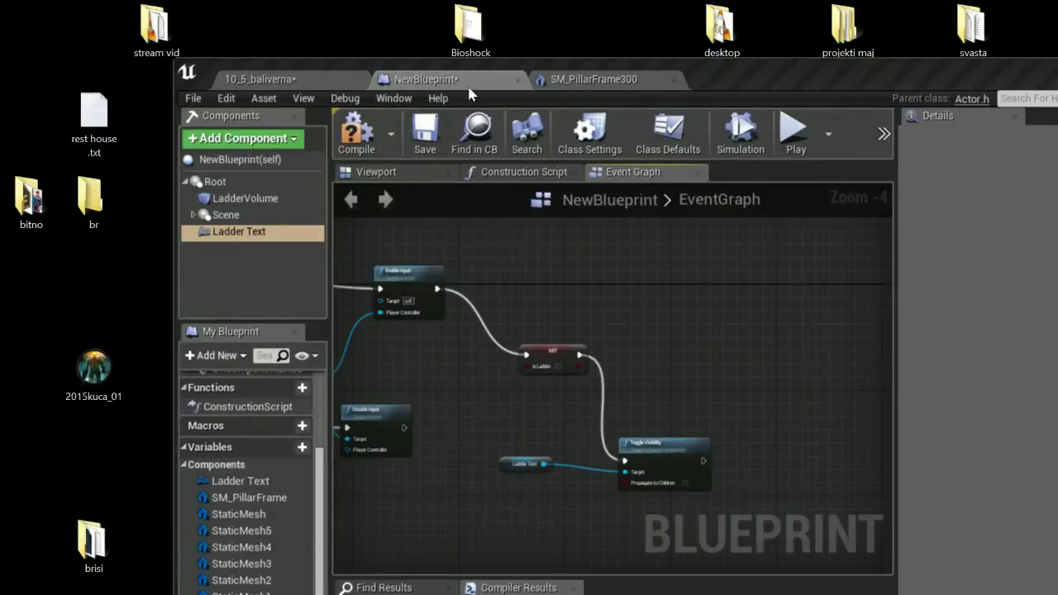
pyautogui.doubleClick(154, 26)
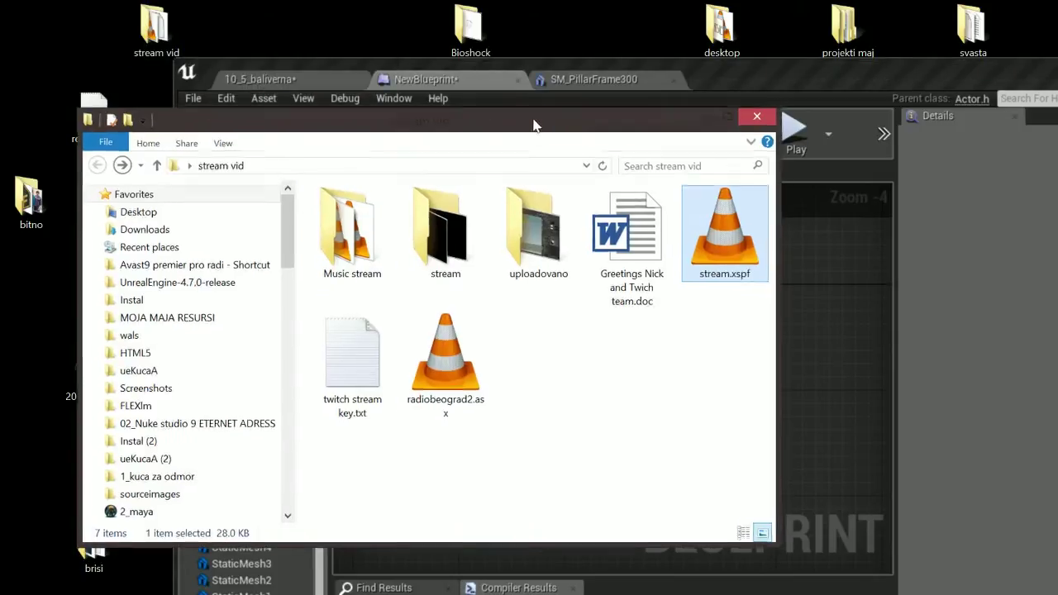
pyautogui.click(705, 116)
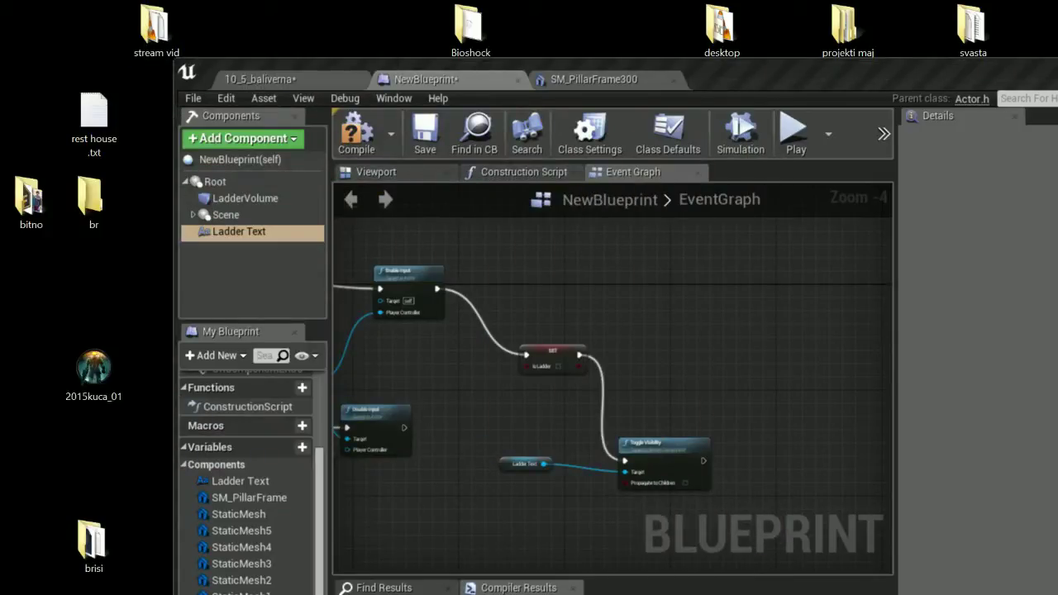
# Maximize the Unreal editor and center the EventGraph nodes in view
pyautogui.doubleClick(890, 76)
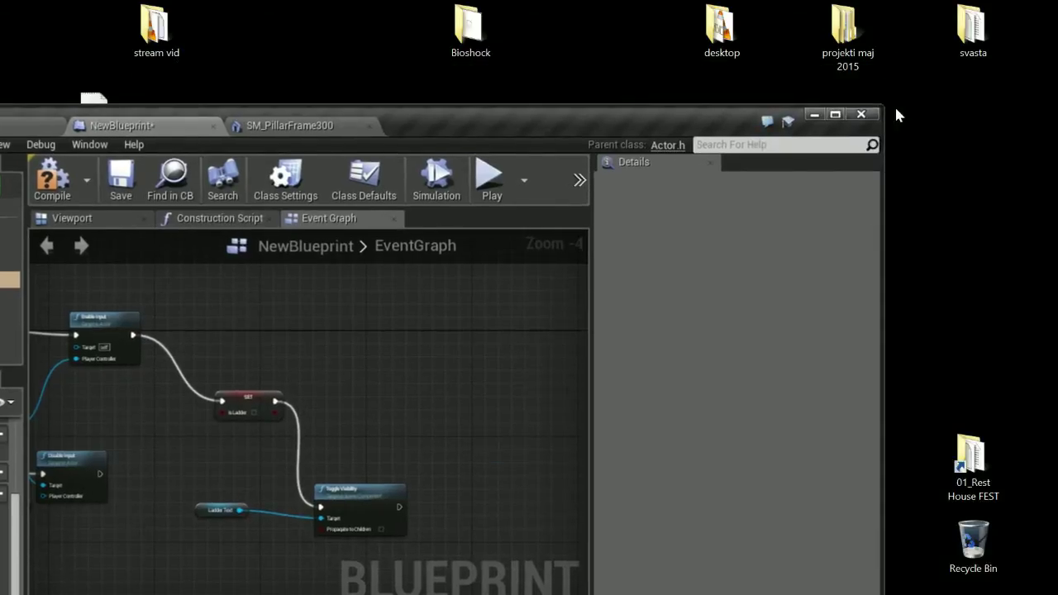
pyautogui.click(835, 114)
pyautogui.scroll(-3, 487, 287)
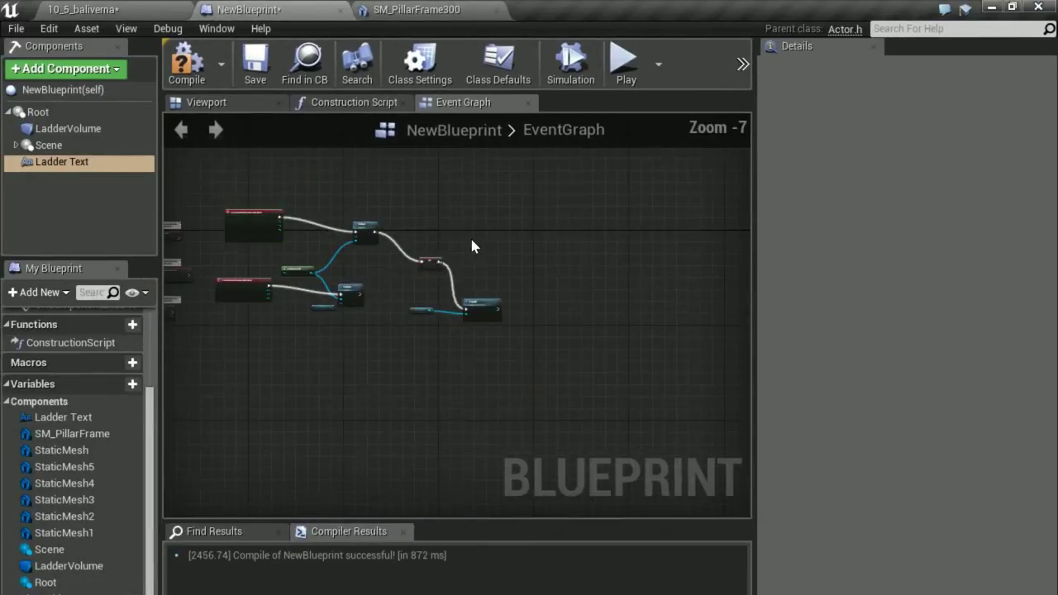
pyautogui.moveTo(472, 243); pyautogui.dragTo(590, 295, button='right')
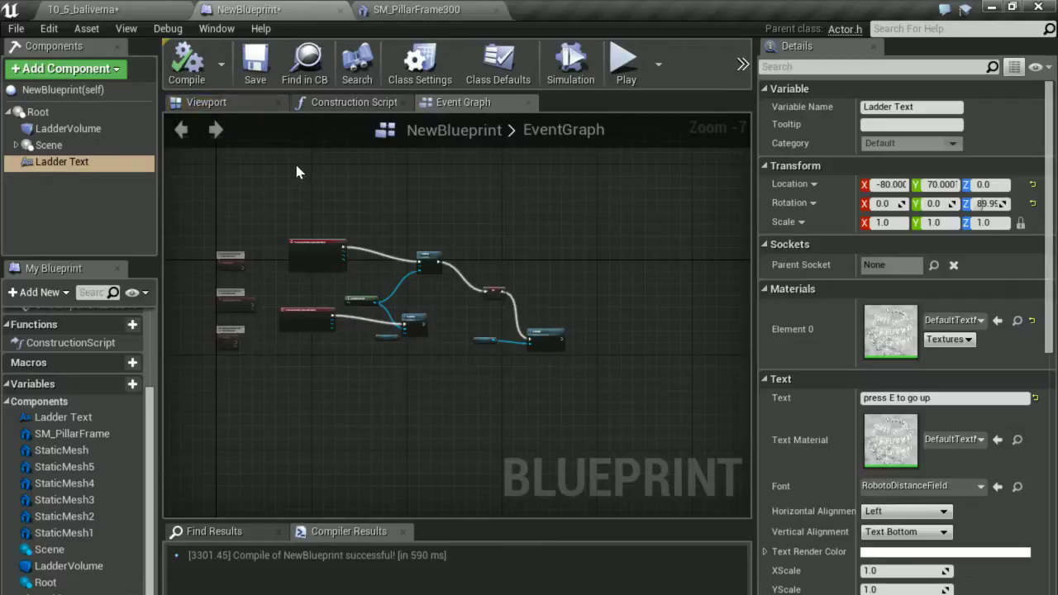
pyautogui.scroll(2, 418, 261)
pyautogui.moveTo(577, 283); pyautogui.dragTo(551, 268, button='right')
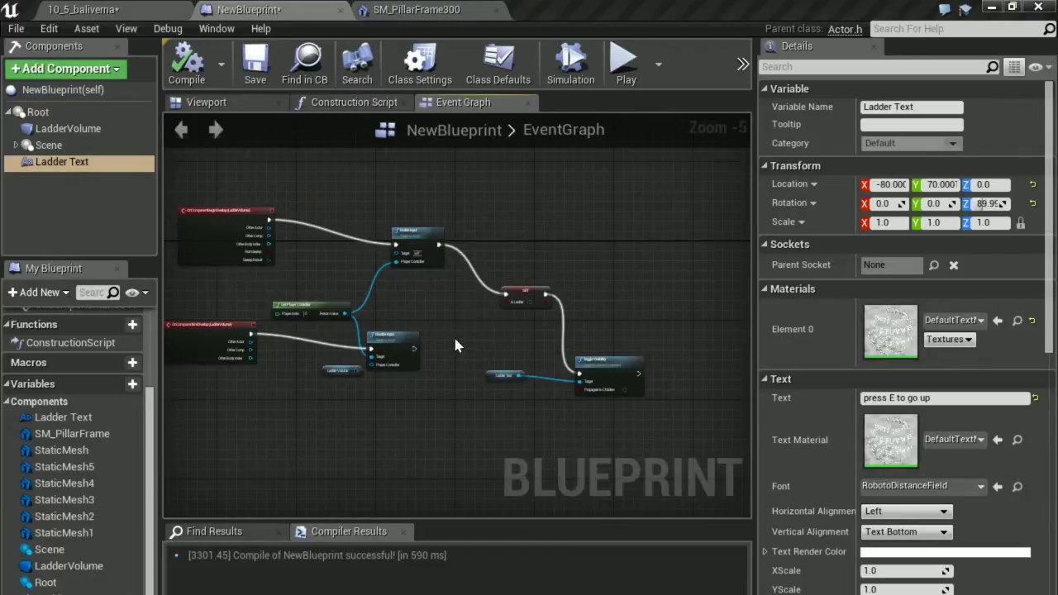
pyautogui.moveTo(453, 335); pyautogui.dragTo(380, 321, button='right')
pyautogui.scroll(3, 380, 320)
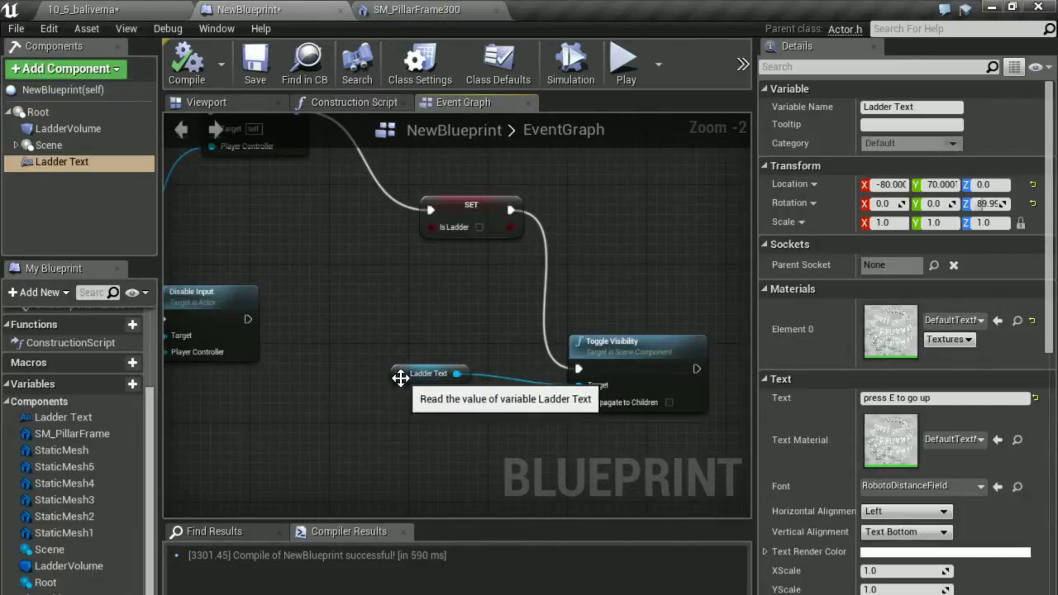
# Move the Ladder Text getter node lower, toward Toggle Visibility
pyautogui.moveTo(401, 371); pyautogui.dragTo(382, 443)
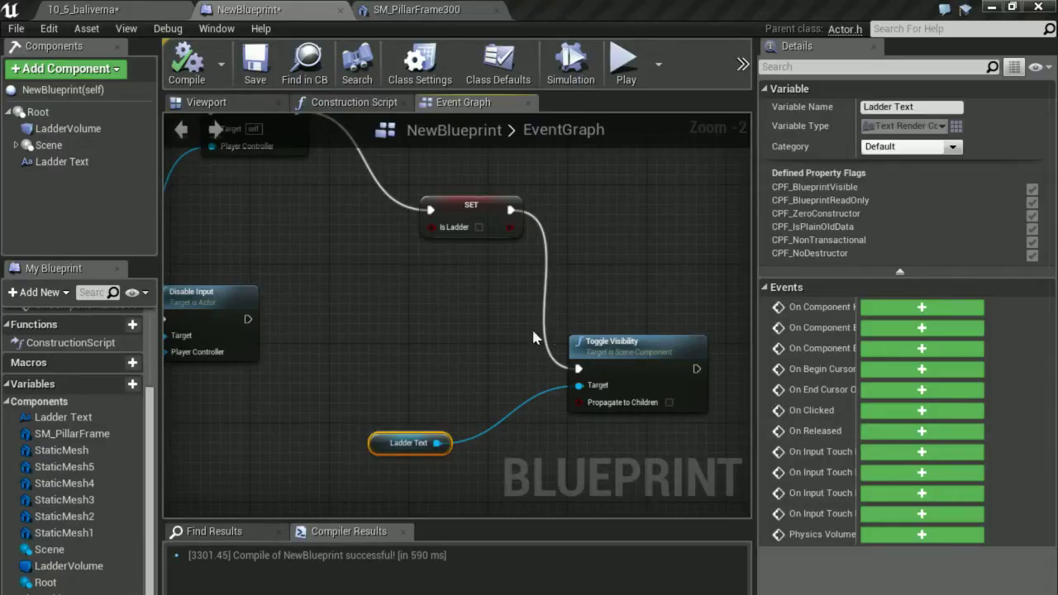
pyautogui.moveTo(525, 308); pyautogui.dragTo(438, 315, button='right')
pyautogui.scroll(-1, 353, 330)
# Copy the SET is Ladder node, place the duplicate below, and wire Disable Input into it
pyautogui.moveTo(353, 331); pyautogui.dragTo(450, 334, button='right')
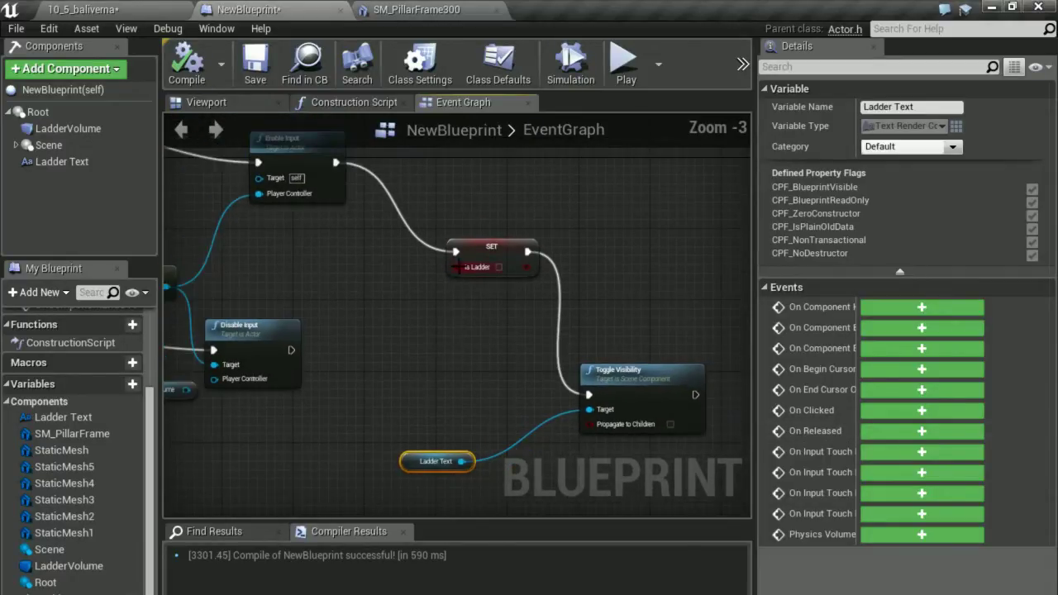
pyautogui.click(490, 247)
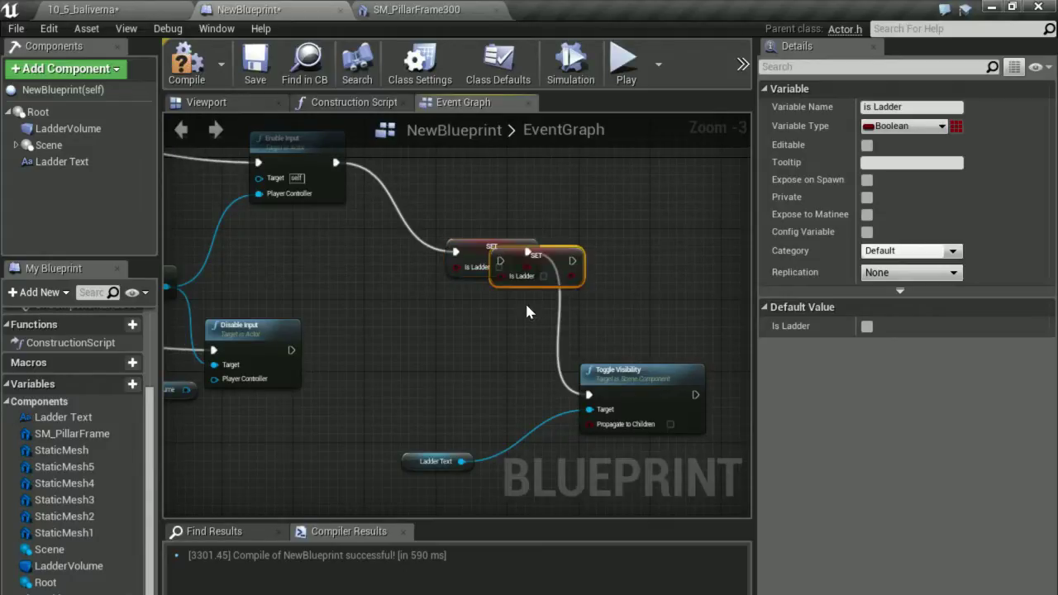
pyautogui.hotkey('ctrl', 'c')
pyautogui.hotkey('ctrl', 'v')
pyautogui.moveTo(462, 328); pyautogui.dragTo(321, 446)
pyautogui.moveTo(321, 446); pyautogui.dragTo(438, 380, button='right')
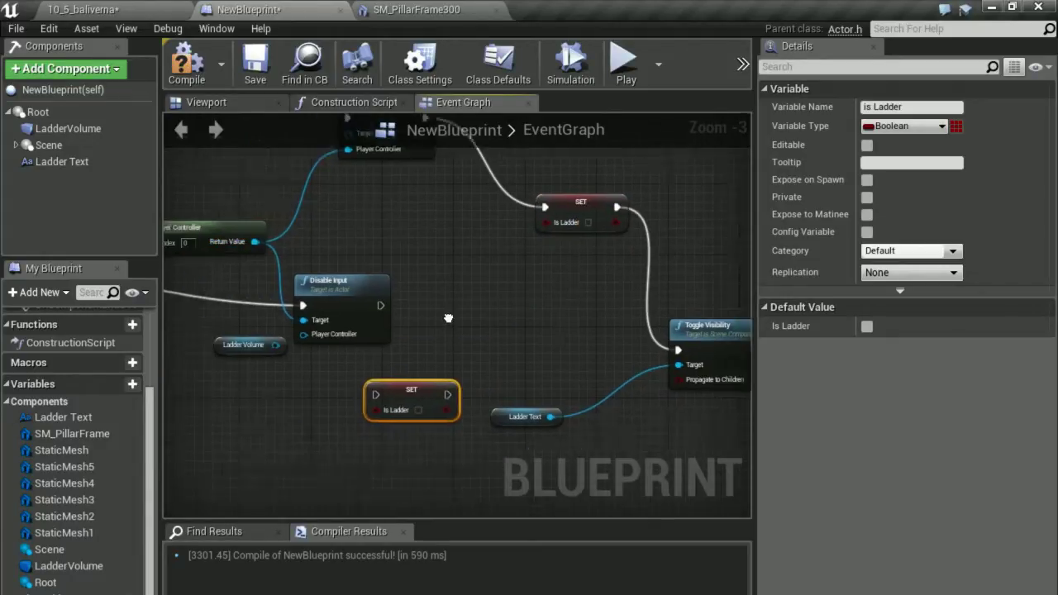
pyautogui.moveTo(394, 375); pyautogui.dragTo(402, 377)
# Duplicate the Toggle Visibility node and link the lower SET is Ladder node into it
pyautogui.moveTo(517, 416); pyautogui.dragTo(391, 479, button='right')
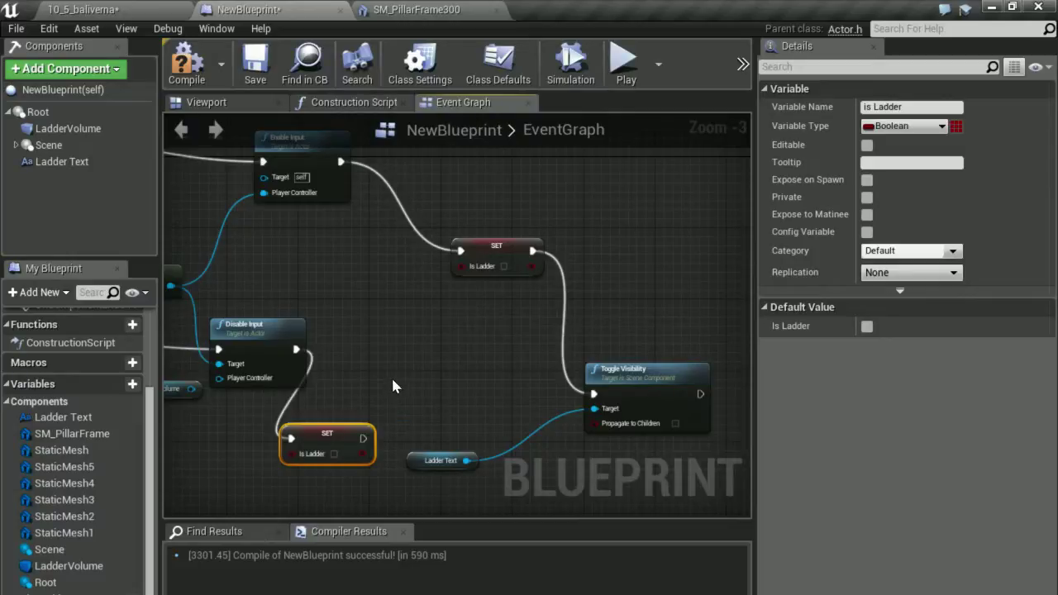
pyautogui.moveTo(390, 375); pyautogui.dragTo(278, 420, button='right')
pyautogui.moveTo(589, 397); pyautogui.dragTo(688, 289)
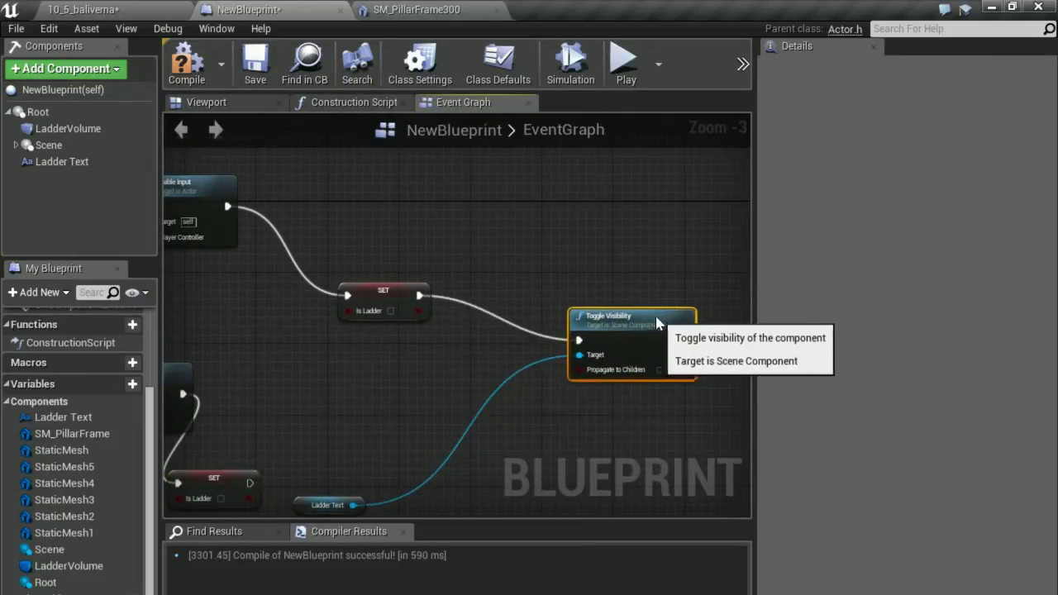
pyautogui.moveTo(304, 505); pyautogui.dragTo(424, 398)
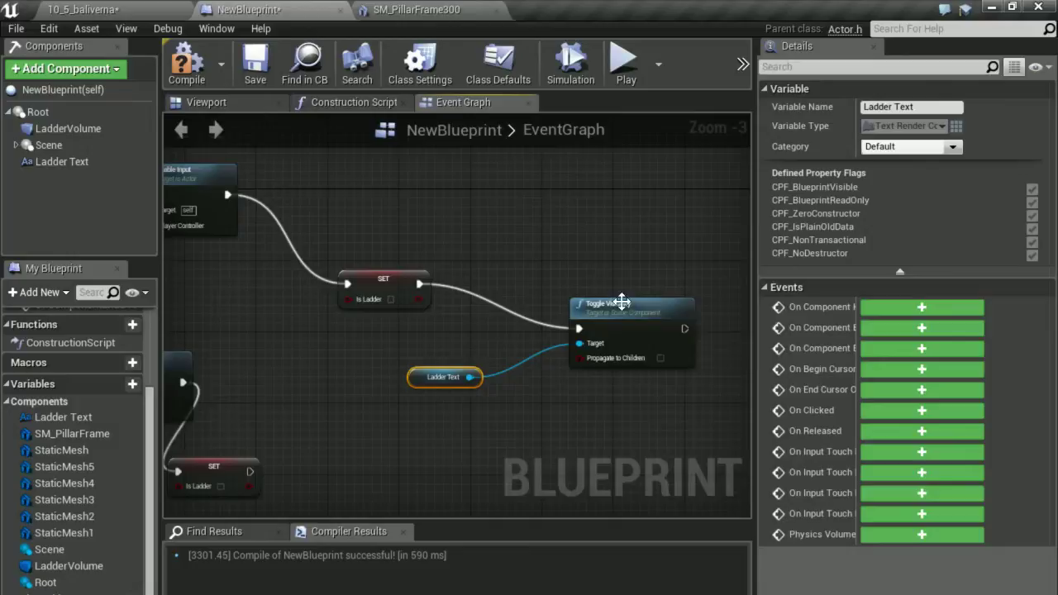
pyautogui.click(603, 308)
pyautogui.hotkey('ctrl', 'c')
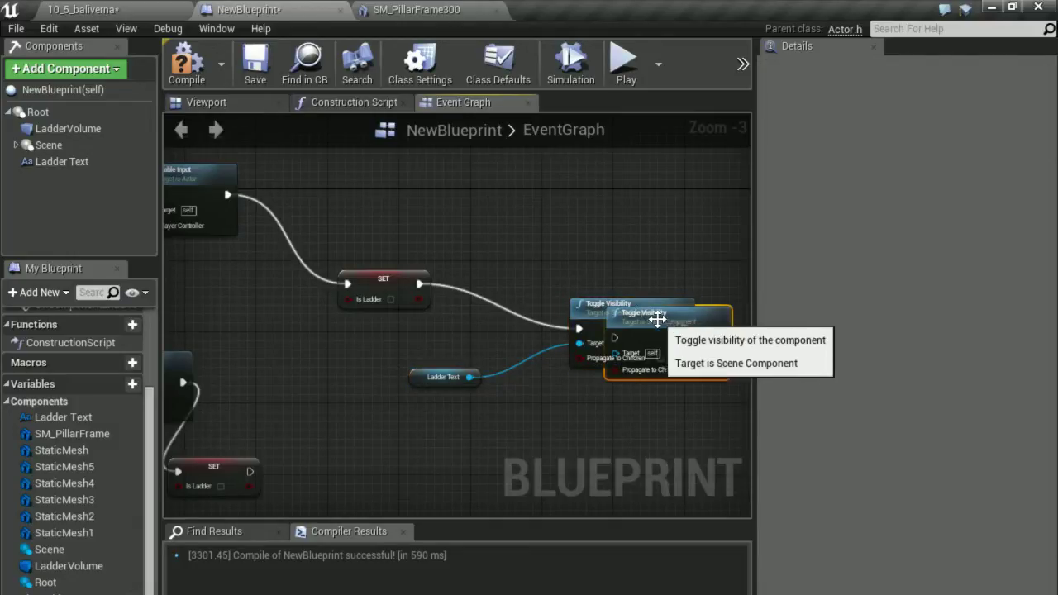
pyautogui.hotkey('ctrl', 'v')
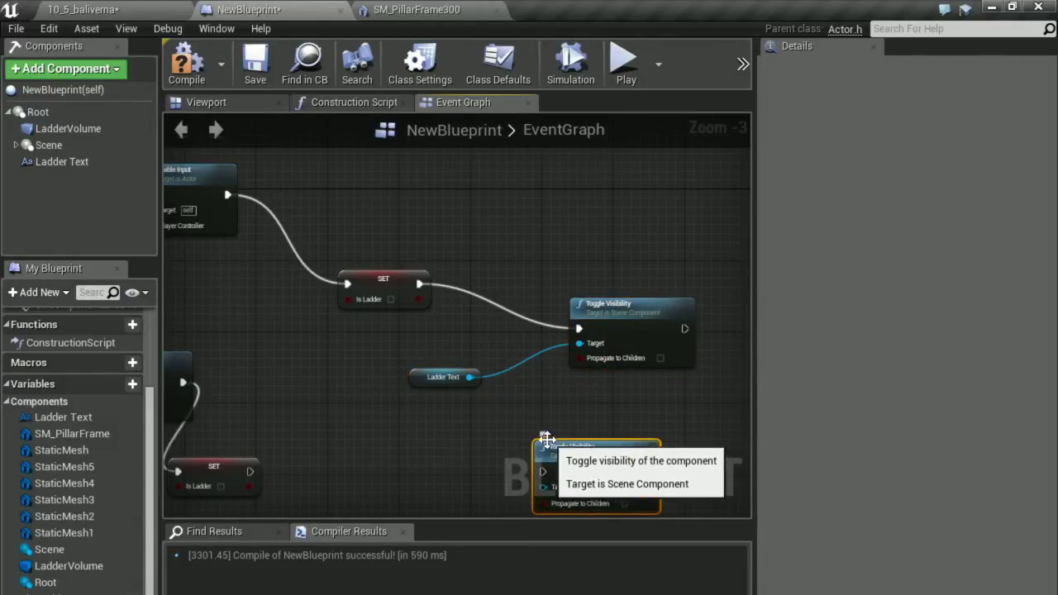
pyautogui.moveTo(563, 444); pyautogui.dragTo(592, 329, button='right')
pyautogui.moveTo(281, 356); pyautogui.dragTo(576, 363)
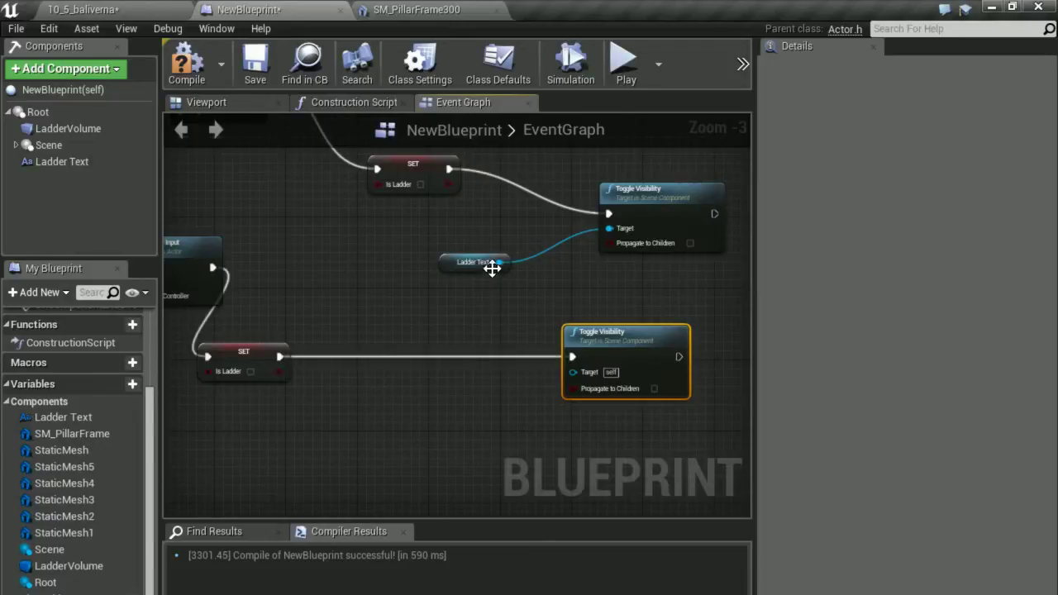
# Plug Ladder Text into the lower Toggle Visibility's Target and compile the blueprint
pyautogui.moveTo(499, 262); pyautogui.dragTo(533, 382)
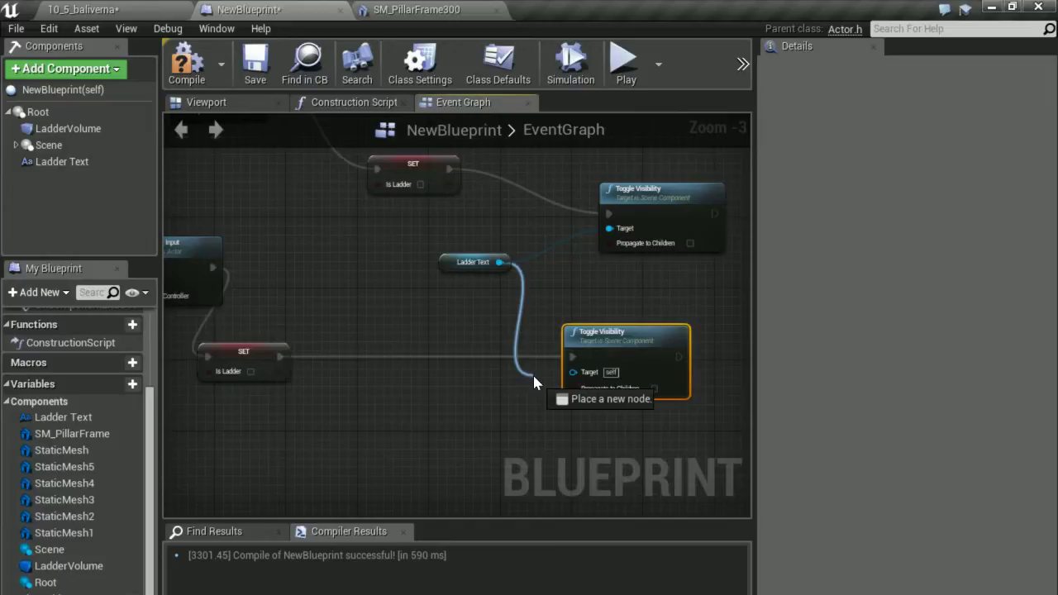
pyautogui.moveTo(533, 381); pyautogui.dragTo(576, 376)
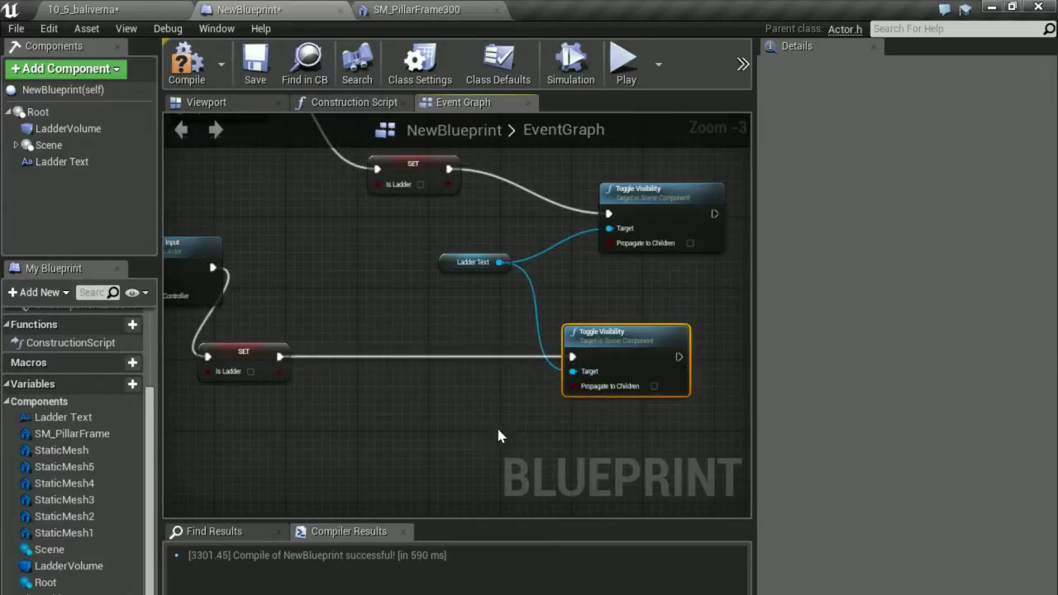
pyautogui.scroll(-1, 496, 425)
pyautogui.click(190, 78)
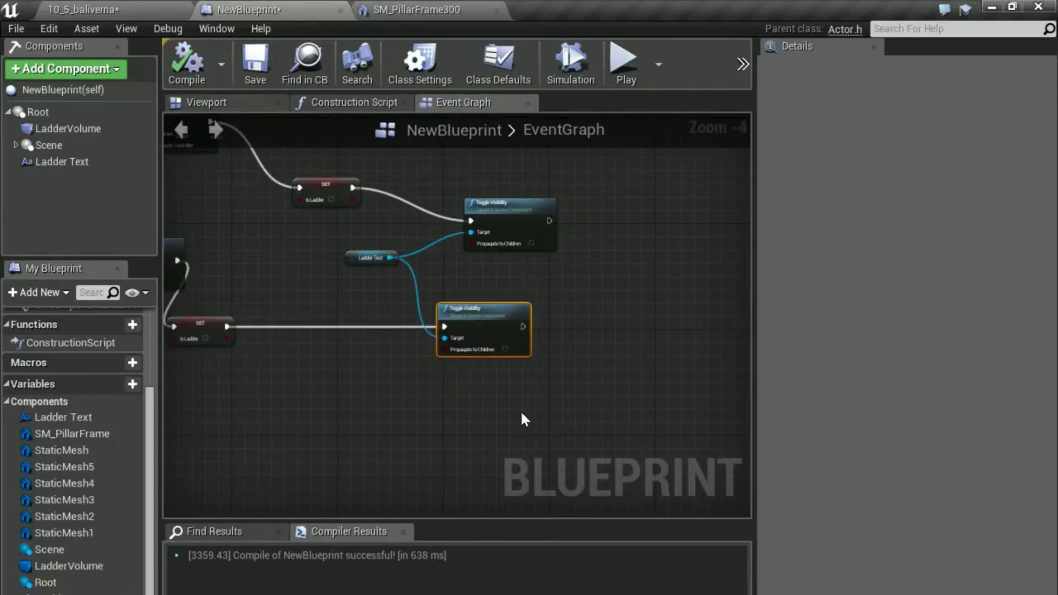
# Drag the unconnected Ladder Volume getter down-left, clear of the overlap event wiring
pyautogui.moveTo(520, 419); pyautogui.dragTo(549, 401, button='right')
pyautogui.scroll(-3, 419, 389)
pyautogui.scroll(2, 418, 395)
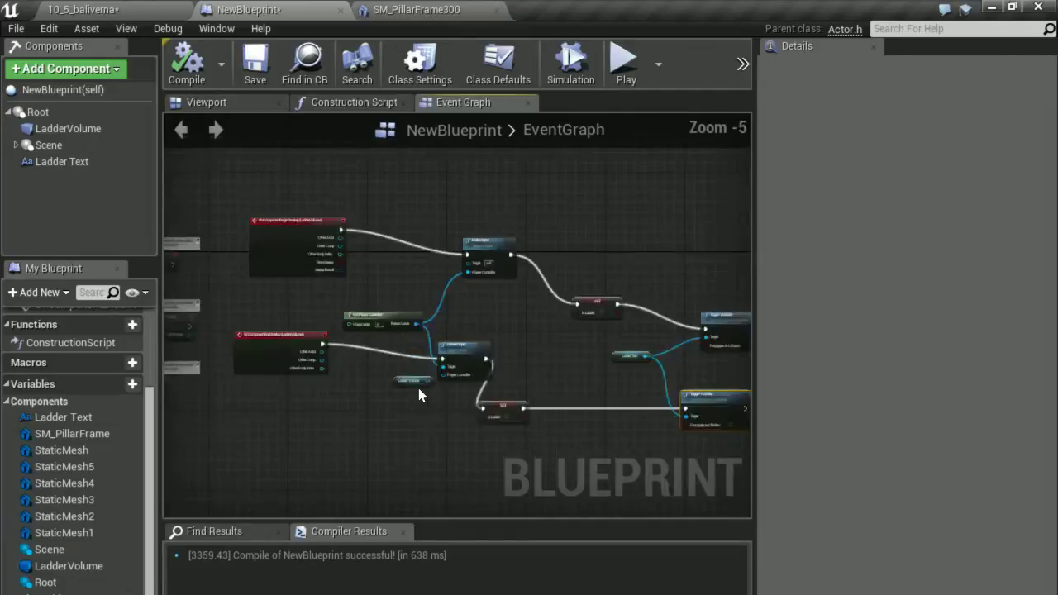
pyautogui.scroll(2, 418, 395)
pyautogui.moveTo(376, 382); pyautogui.dragTo(328, 459)
pyautogui.scroll(-3, 352, 287)
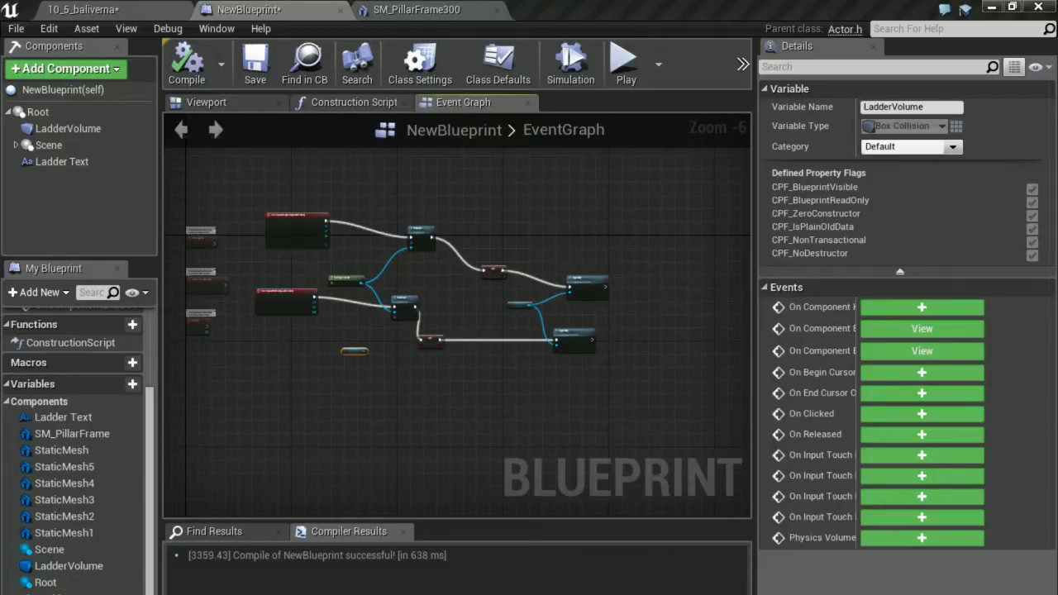
pyautogui.moveTo(420, 411); pyautogui.dragTo(419, 412, button='right')
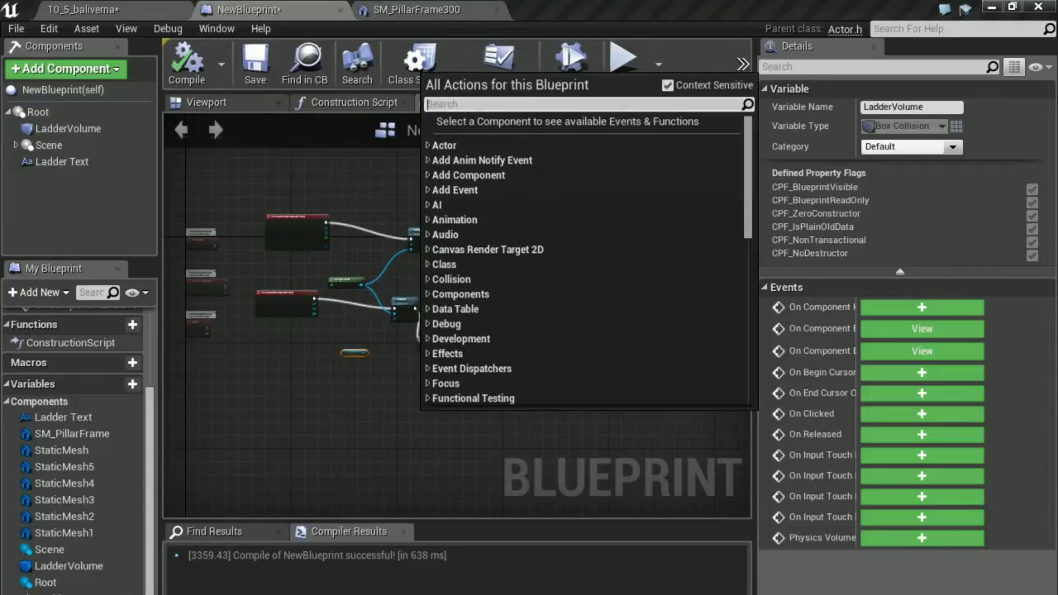
# Close the All Actions menu and pan to center both overlap branches in view
pyautogui.press('Escape')
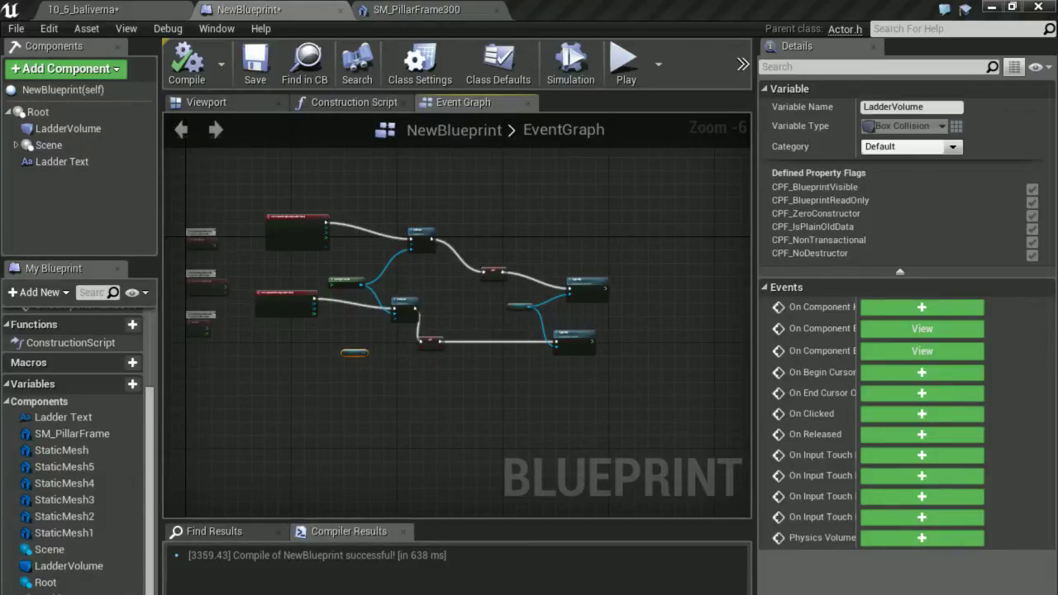
pyautogui.moveTo(465, 442); pyautogui.dragTo(517, 417, button='right')
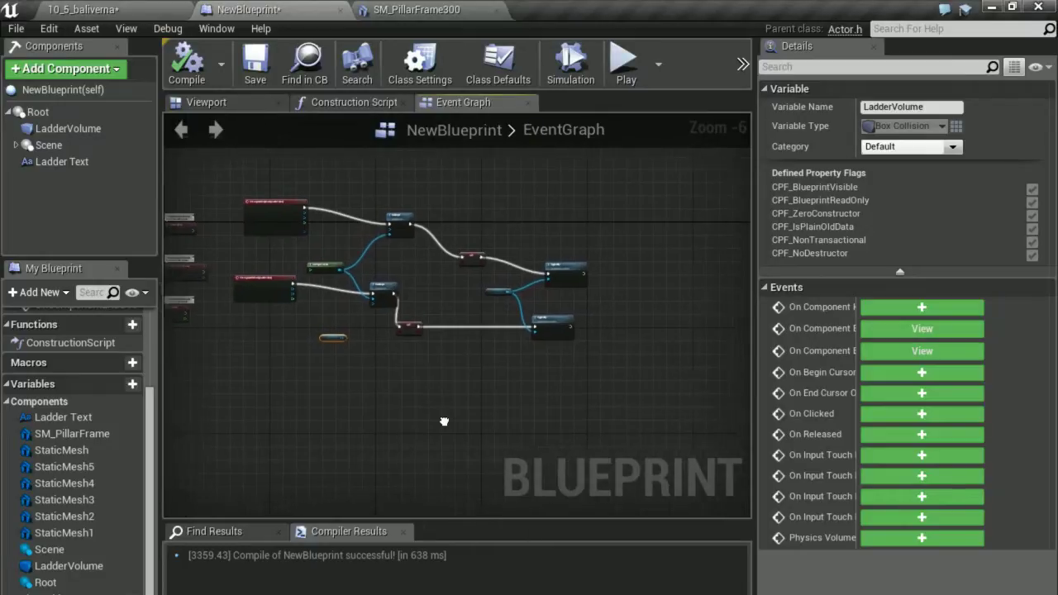